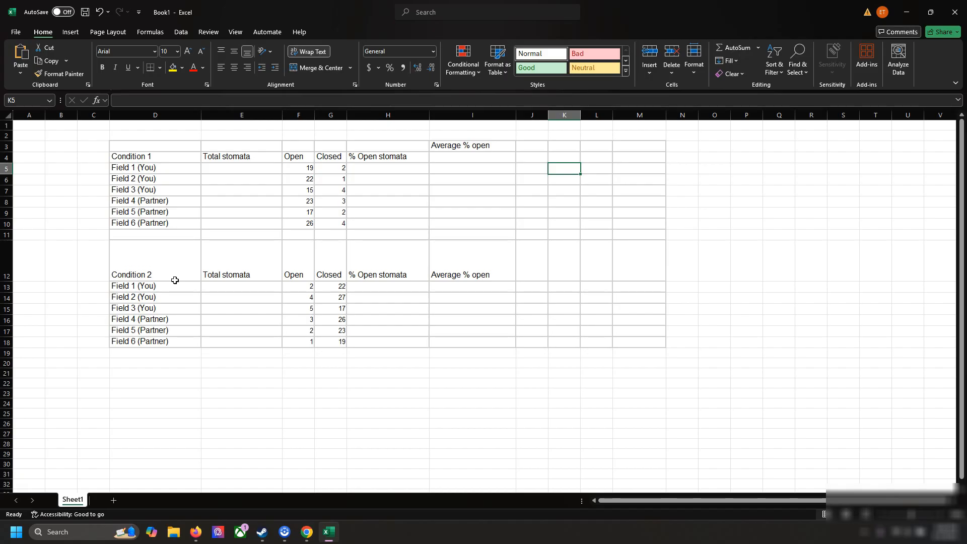
Examine the Open and Closed counts recorded for the fields of Condition 1 and Condition 2
drag(309, 168, 340, 224)
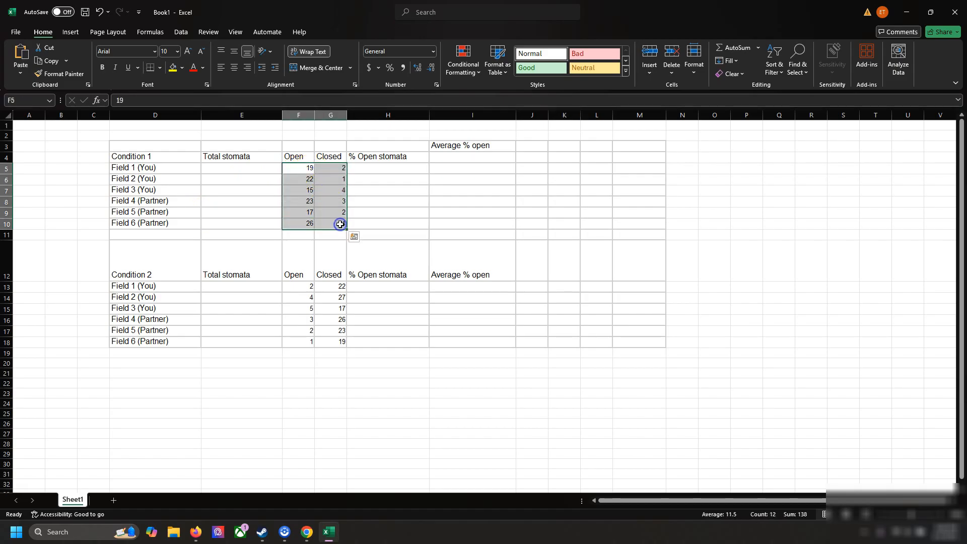
click(388, 225)
drag(304, 286, 334, 343)
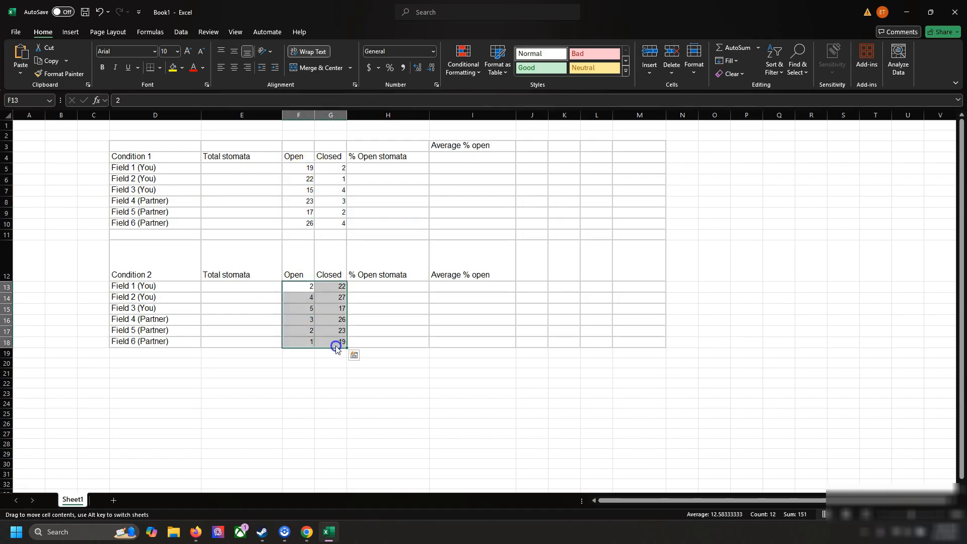
click(397, 321)
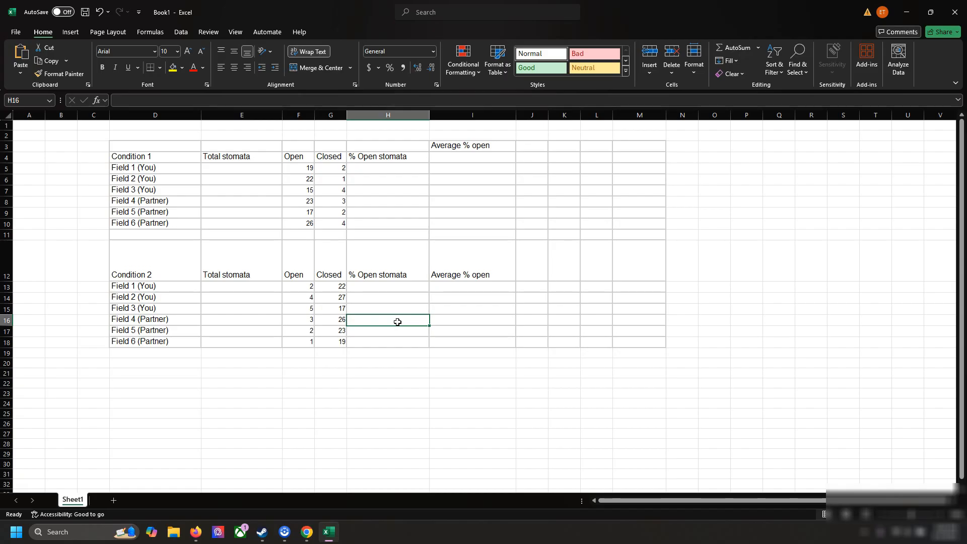
key(Left)
key(Left)
key(Up)
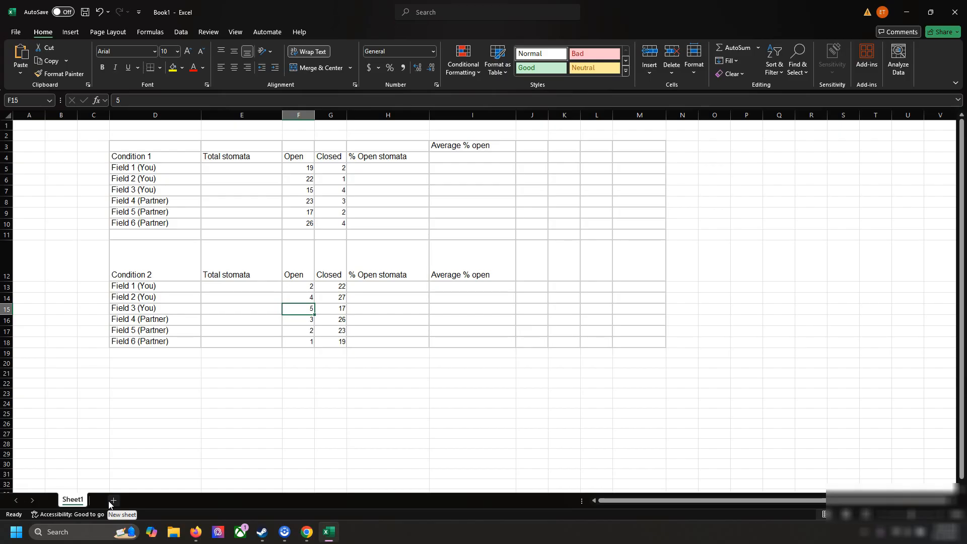
key(Up)
key(Up)
key(Up)
key(Up)
key(Up)
key(Up)
key(Up)
key(Up)
key(Up)
key(Up)
key(Up)
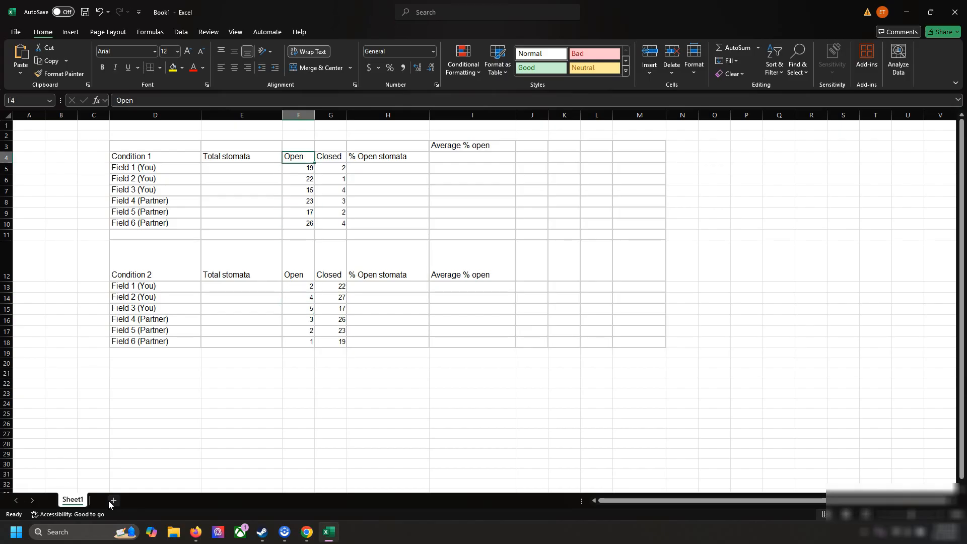
Examine the Total stomata and Open cells of Fields 1 to 3 in Condition 1
key(Left)
key(Down)
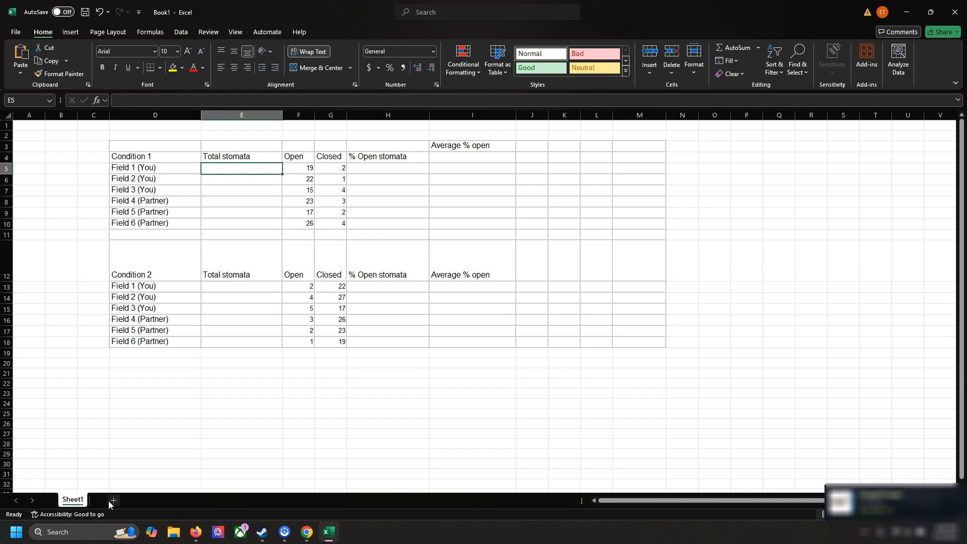
key(Right)
key(Left)
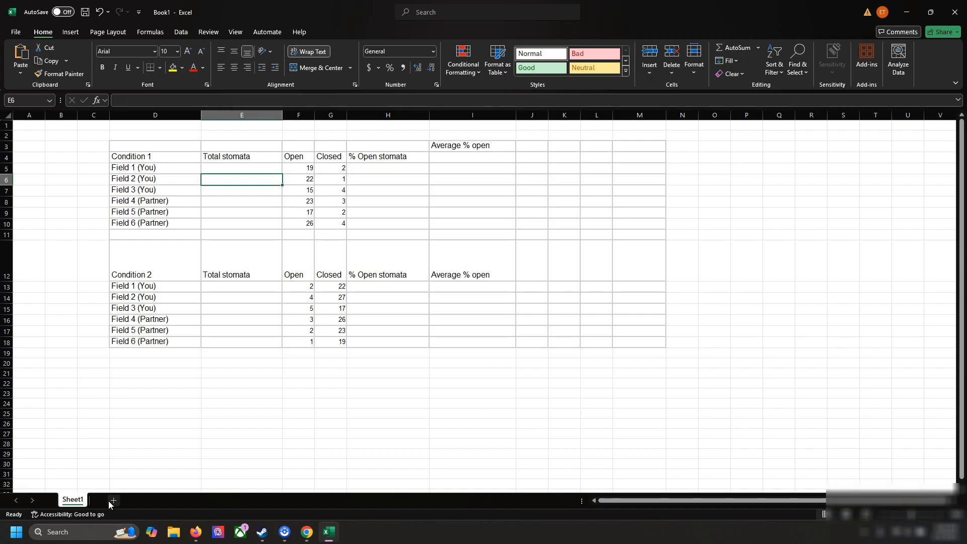
key(Right)
key(Left)
key(Down)
key(Right)
key(Left)
key(Right)
key(Down)
key(Left)
key(Right)
key(Right)
key(Left)
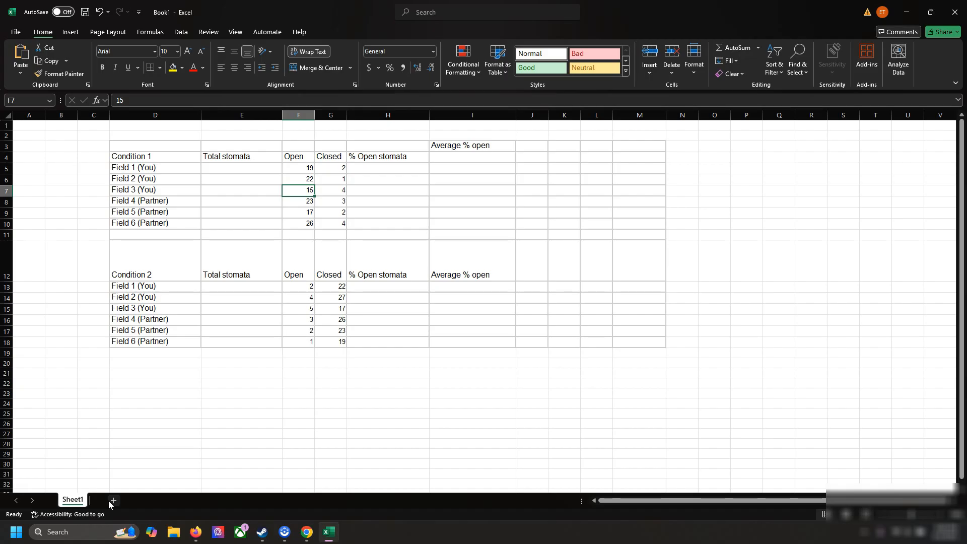
Enter 21 as the total stomata for Field 1 of Condition 1
key(Left)
key(Up)
key(Up)
text(21)
key(Right)
Change the Closed count for Field 1 of Condition 1 to 5 and return to its total
key(Right)
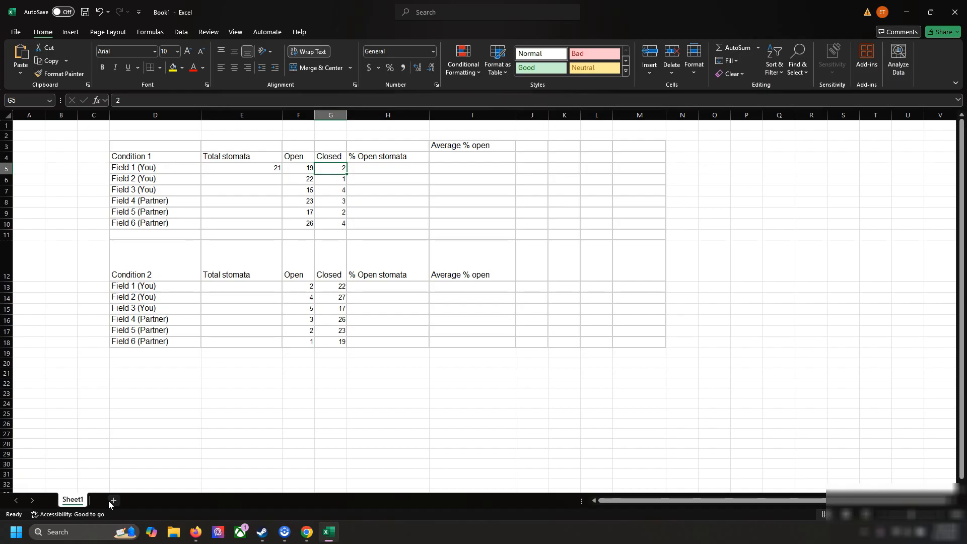
text(5)
key(Return)
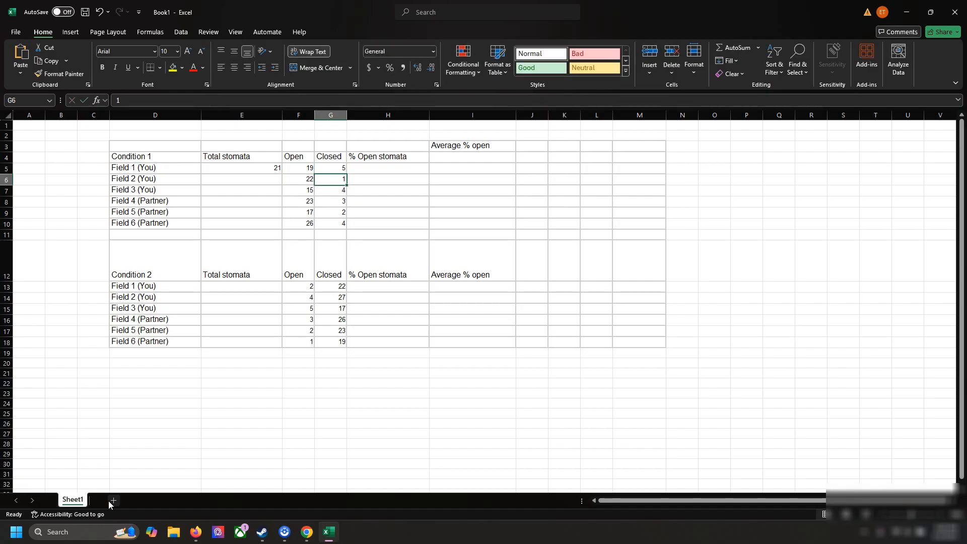
key(Up)
key(Left)
key(Left)
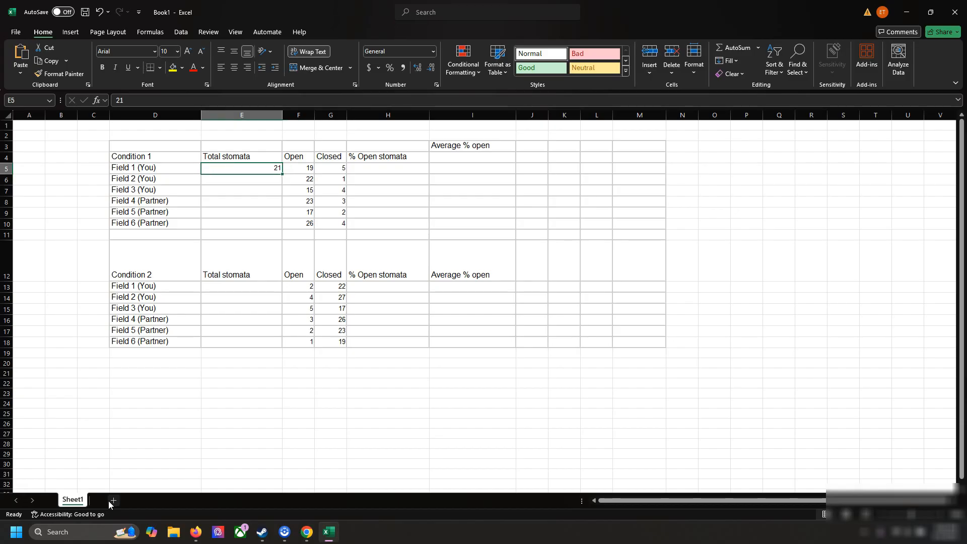
Review the % Open stomata and Average % open columns of Condition 1 alongside Field 1's total
key(Right)
key(Right)
key(Right)
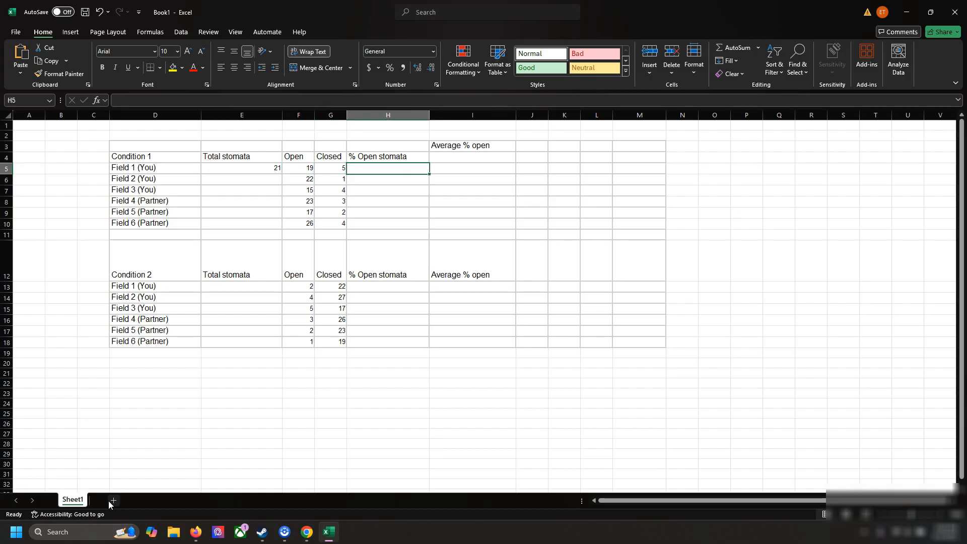
key(Up)
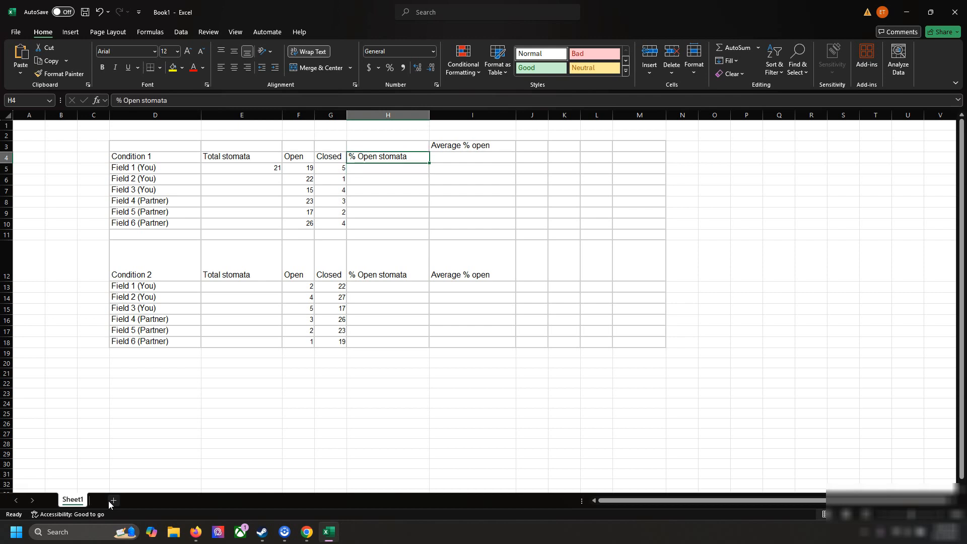
key(Right)
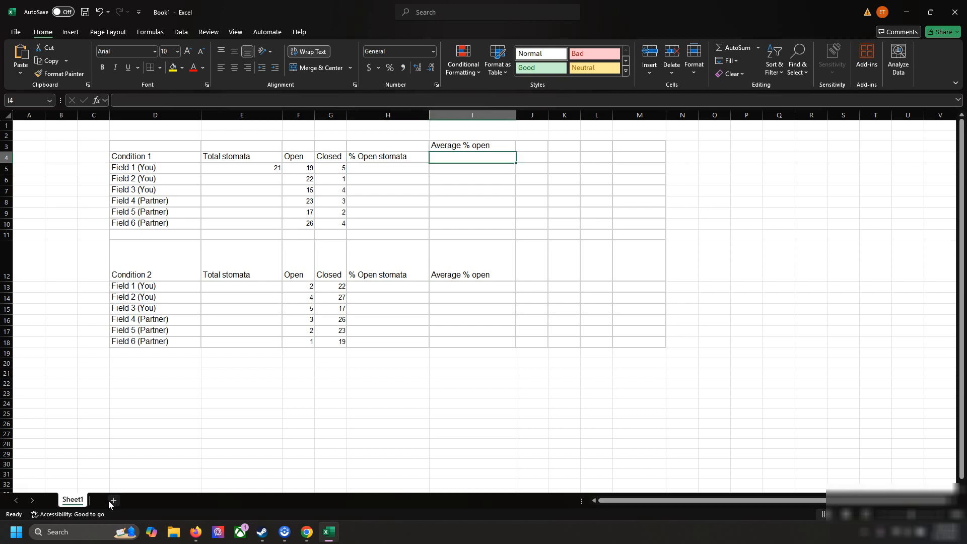
key(Down)
key(Left)
key(Left)
key(Left)
key(Left)
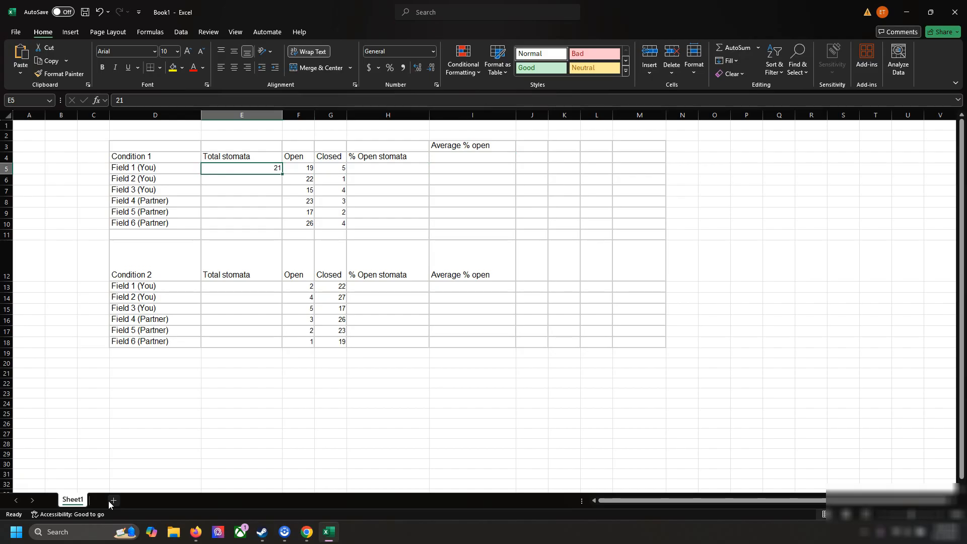
Clear the total stomata value for Field 1 of Condition 1
key(BackSpace)
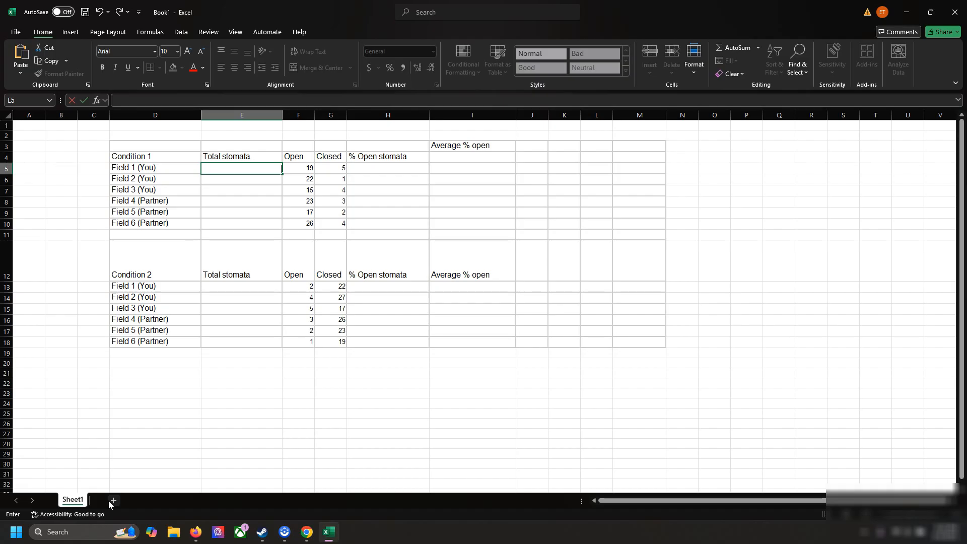
click(274, 224)
click(263, 168)
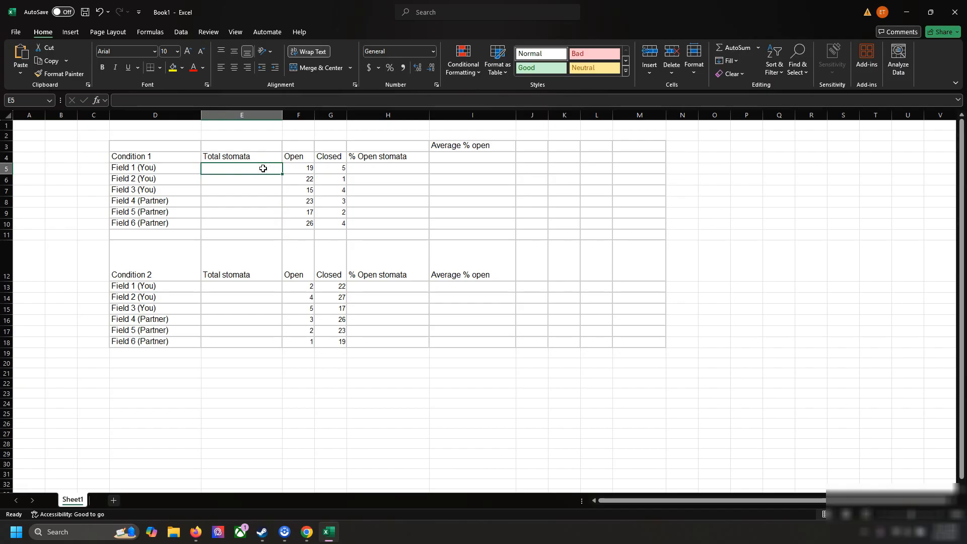
text(=sum)
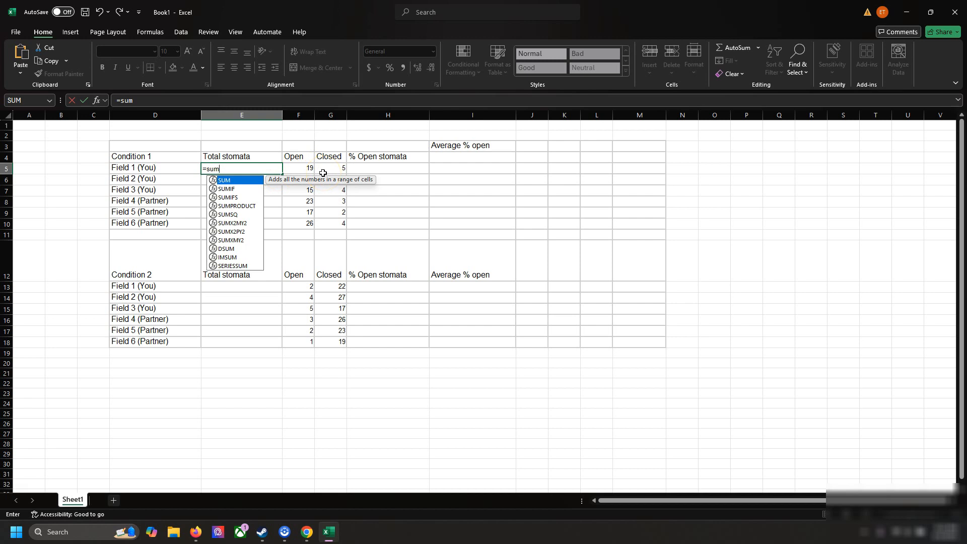
click(231, 33)
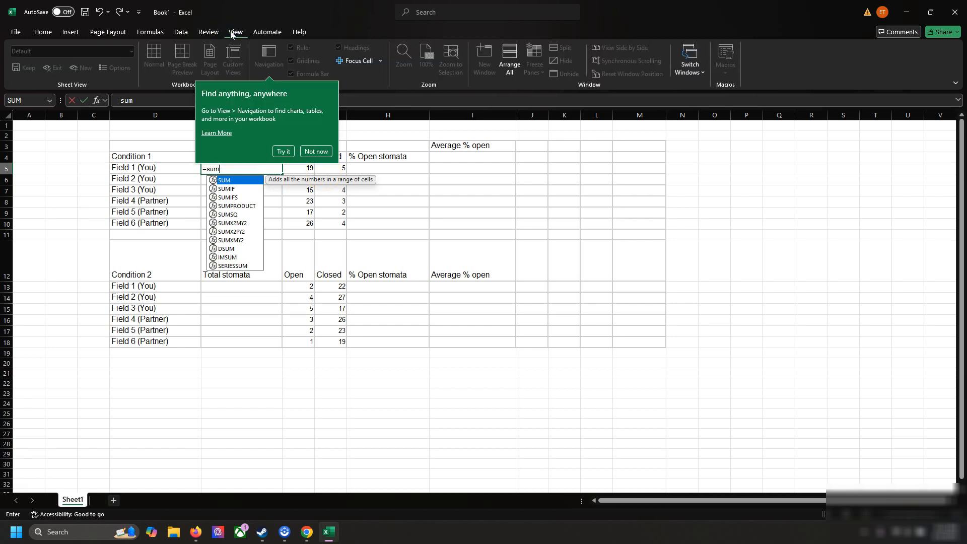
click(282, 152)
click(955, 121)
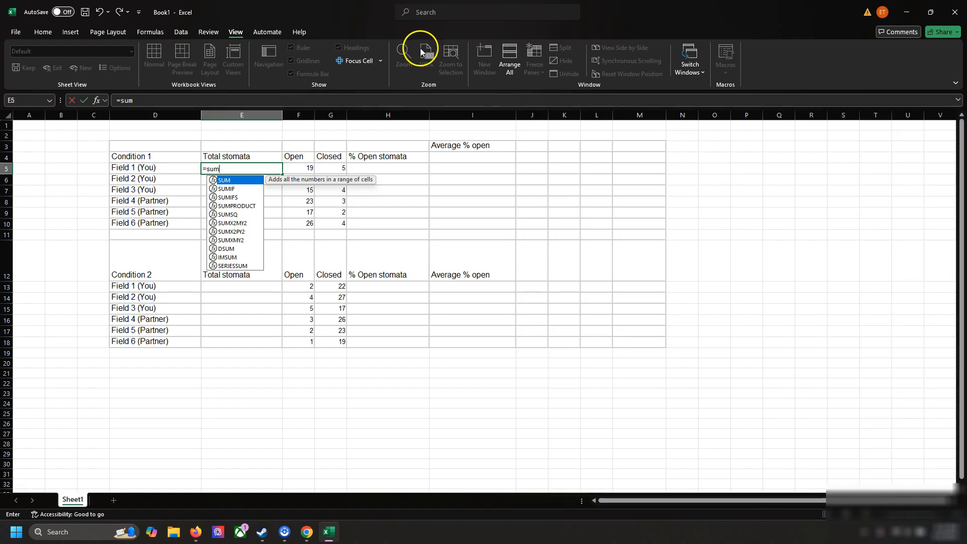
click(372, 156)
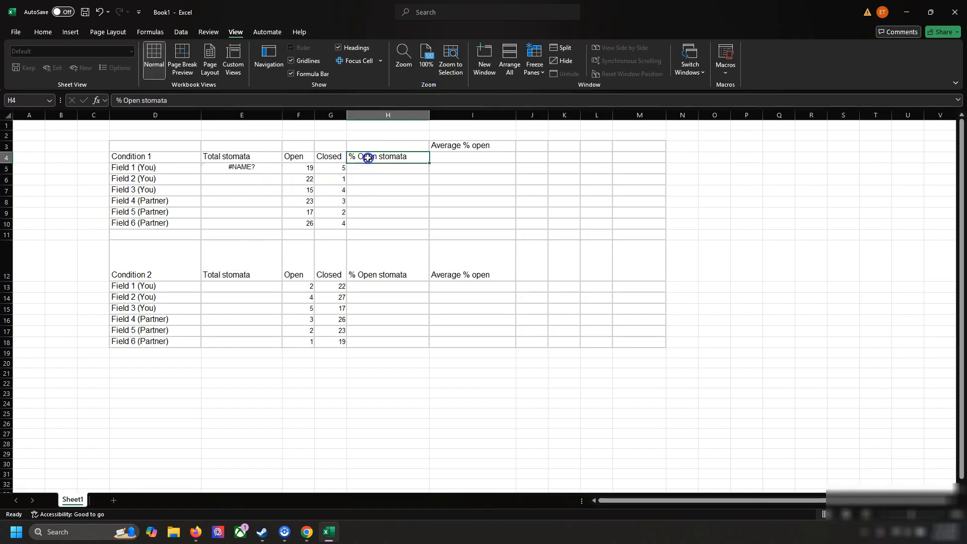
click(270, 172)
key(BackSpace)
click(354, 189)
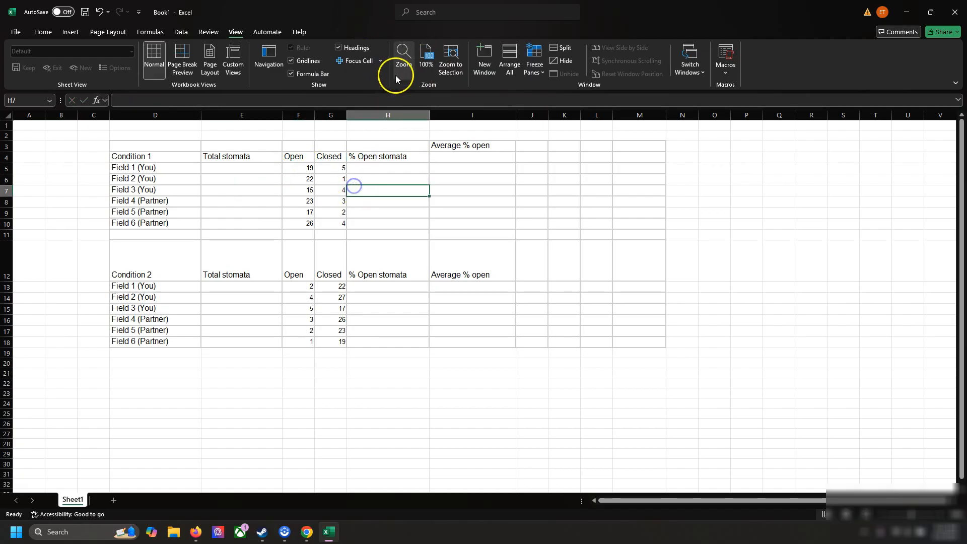
Zoom the sheet to the Condition 1 table, using the range D2:I11
drag(151, 135, 505, 235)
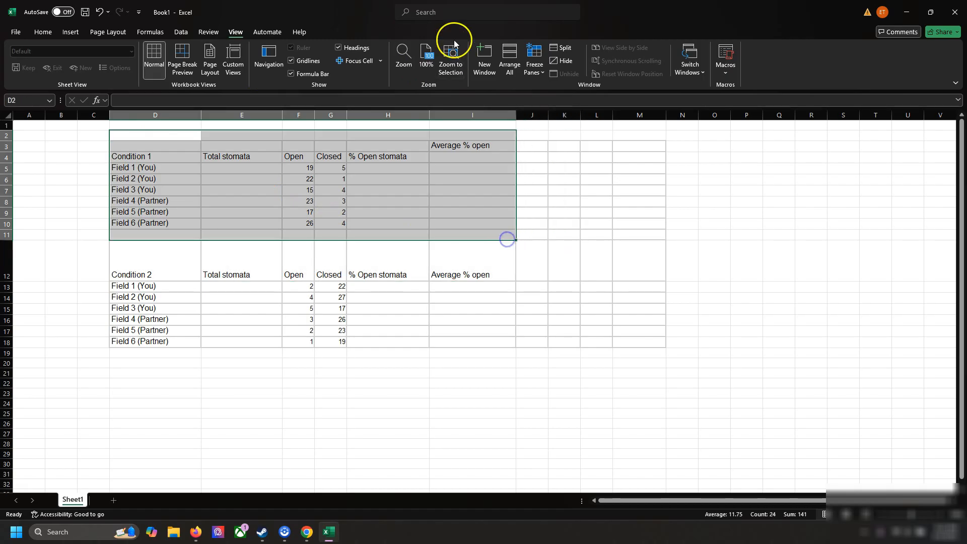
click(450, 59)
scroll(551, 253, right, 3)
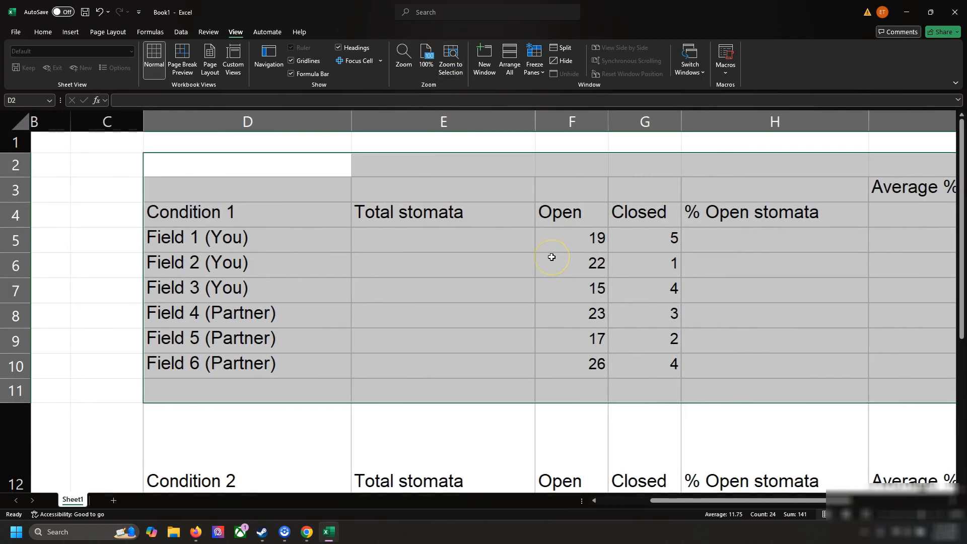
click(552, 257)
key(Up)
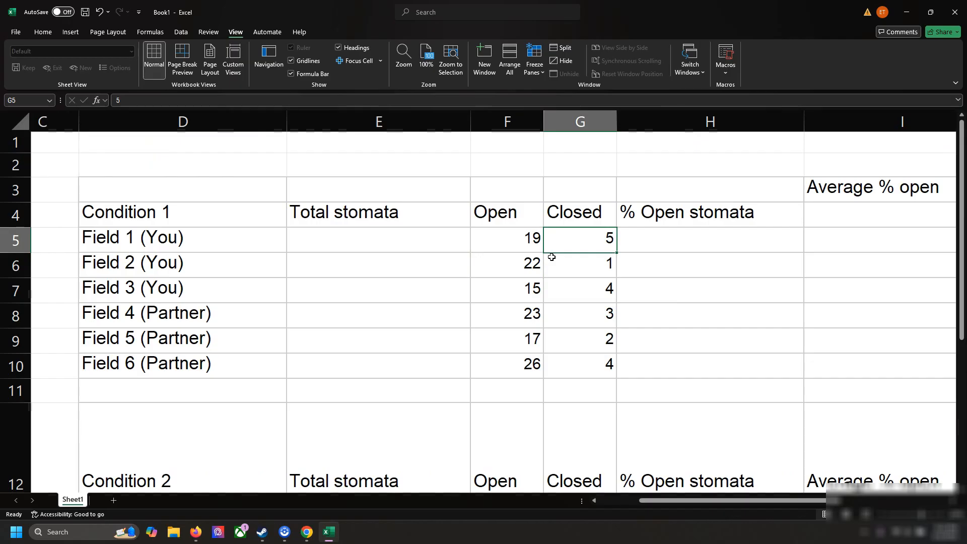
scroll(552, 256, right, 2)
Examine how the Open and Closed counts of Field 1 in Condition 1 are referenced by column and row
click(439, 231)
key(Right)
key(Left)
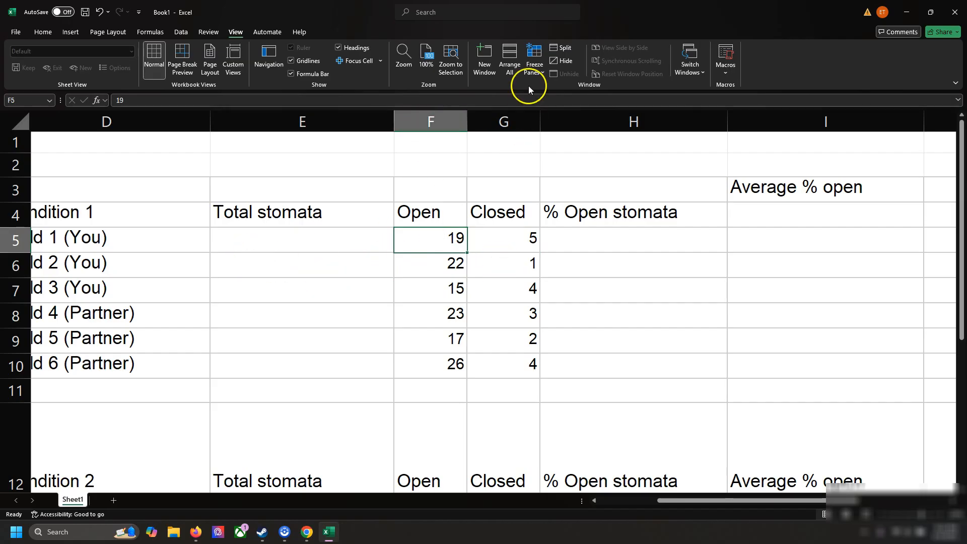
click(436, 209)
key(Down)
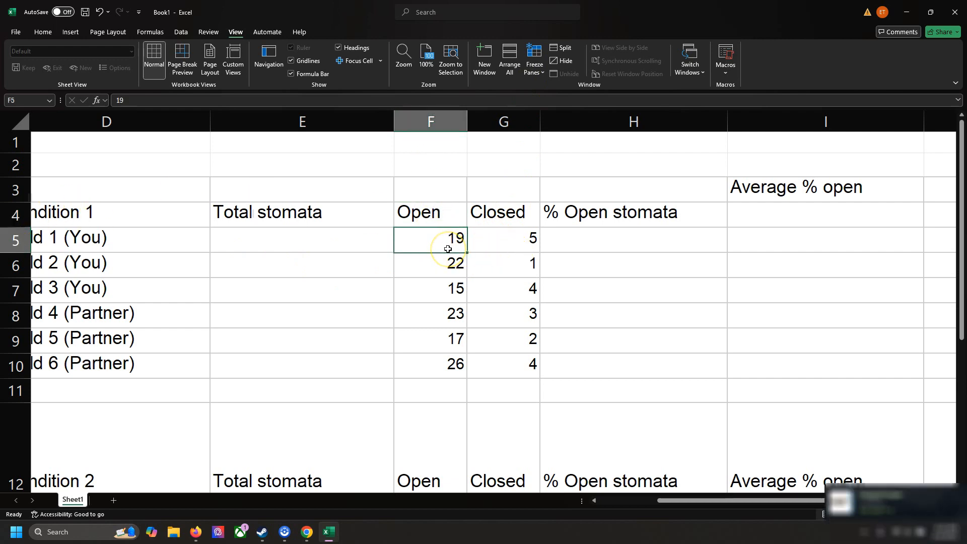
click(487, 243)
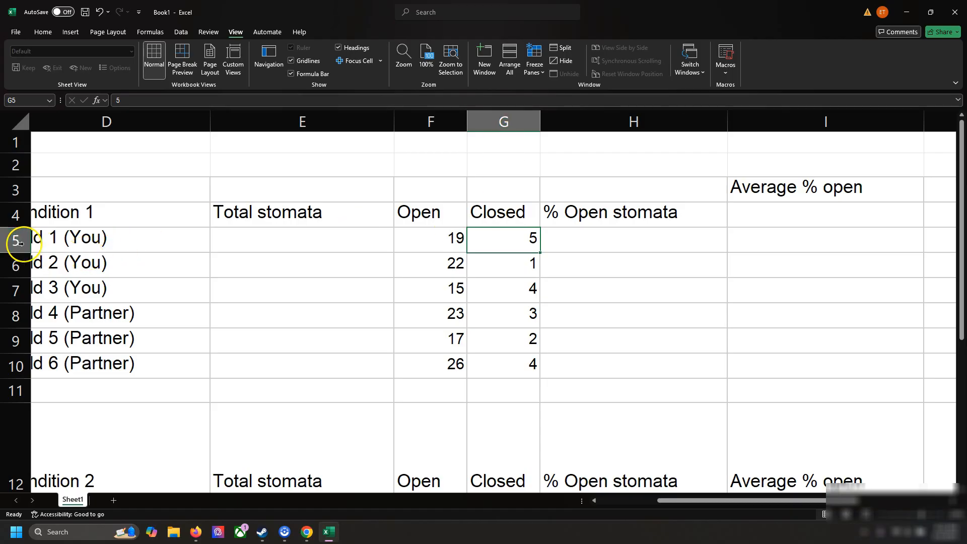
click(462, 237)
scroll(255, 236, left, 5)
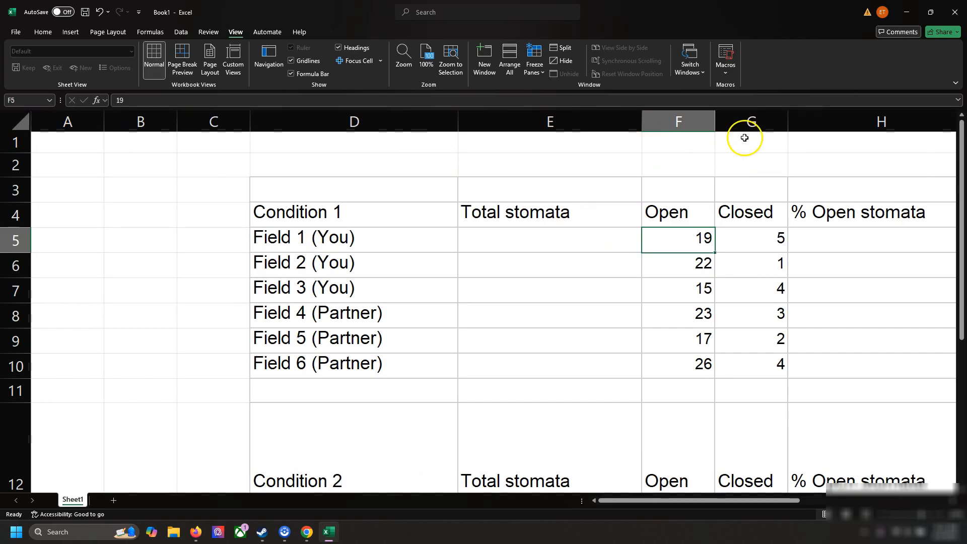
Set the Closed count for Field 1 of Condition 1 to 2
click(745, 244)
scroll(746, 247, right, 3)
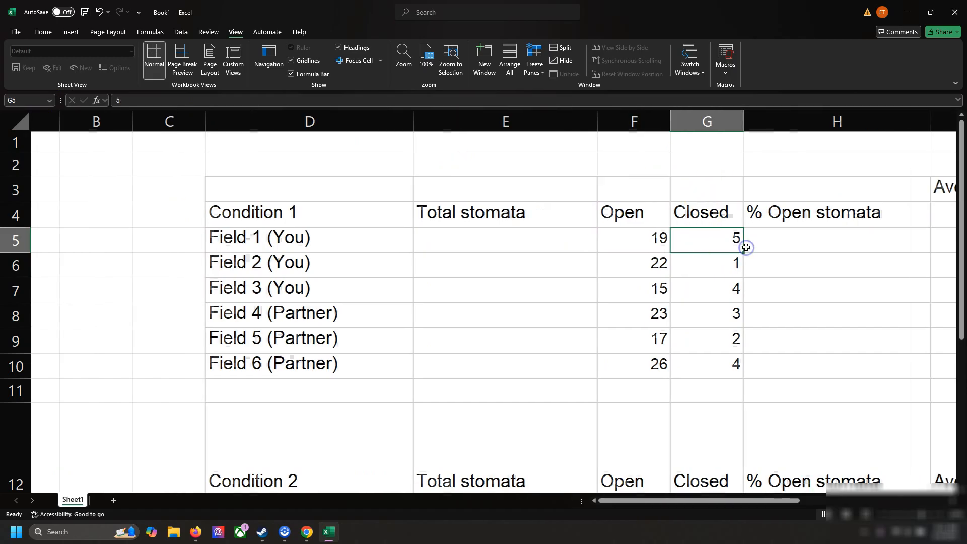
scroll(746, 248, right, 2)
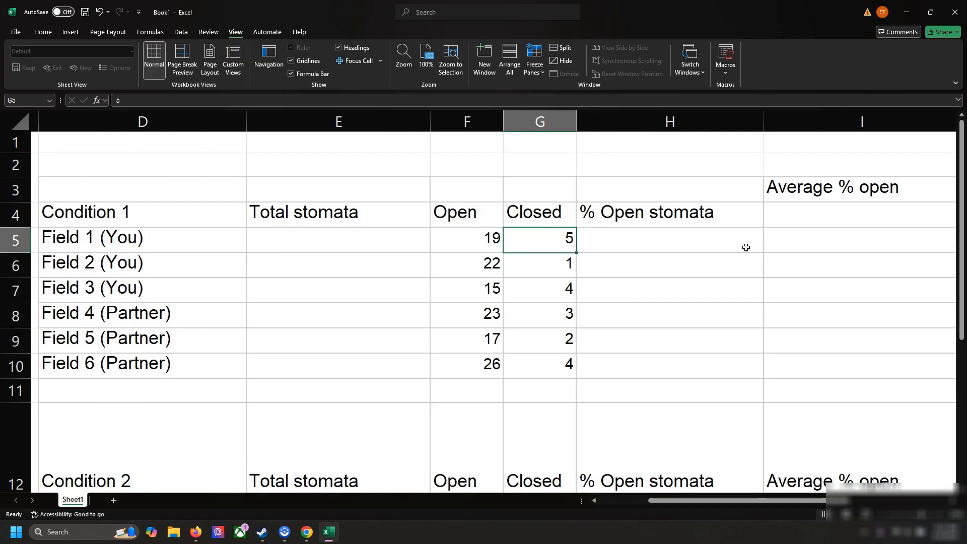
text(2)
key(Return)
key(Left)
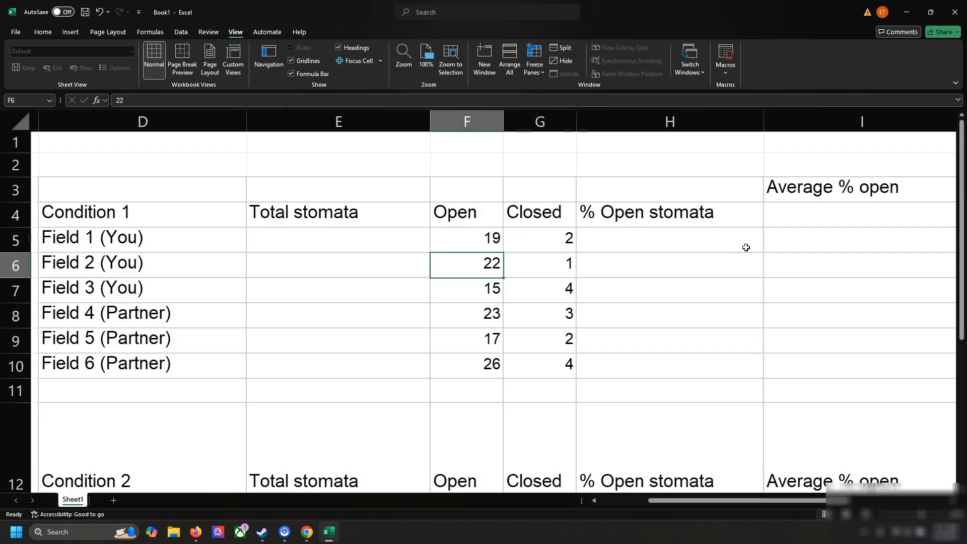
Enter the formula =SUM(F5,G5) as the total stomata for Field 1 of Condition 1
key(Up)
key(Left)
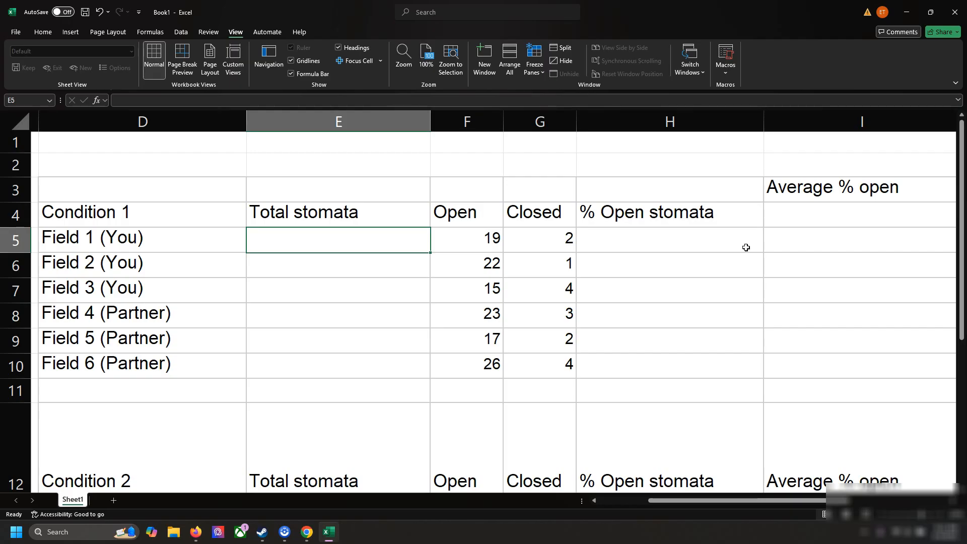
text(=)
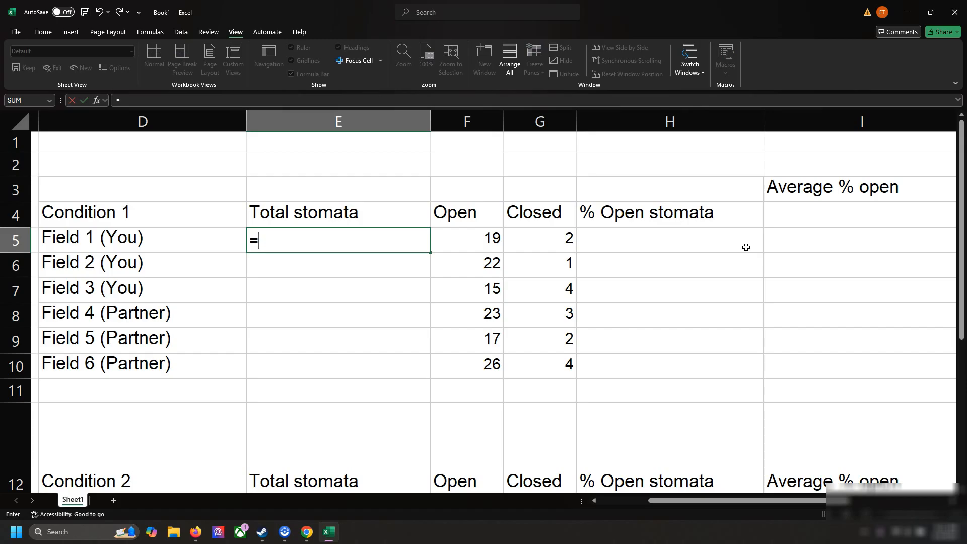
text(sum)
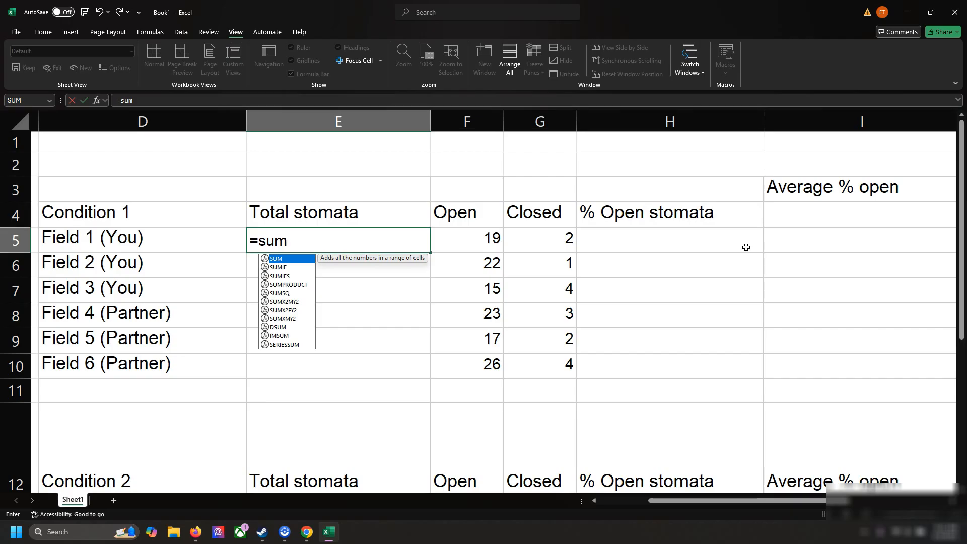
text(()
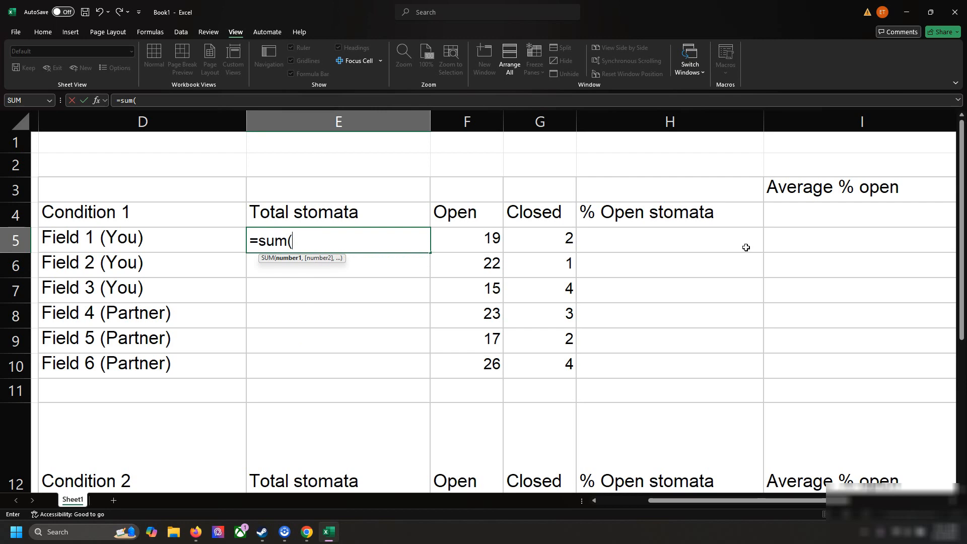
text(f5)
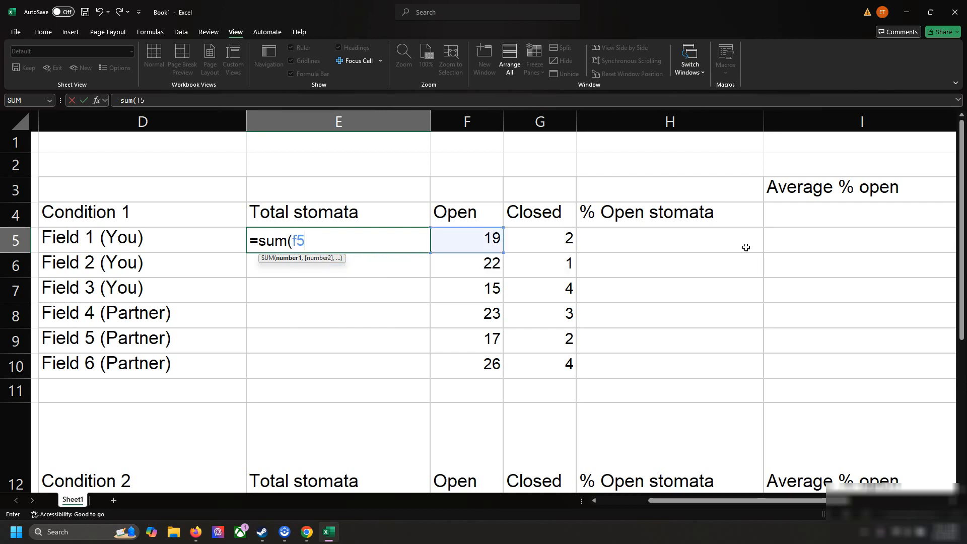
text(,g5)
key(BackSpace)
key(BackSpace)
text(G5)
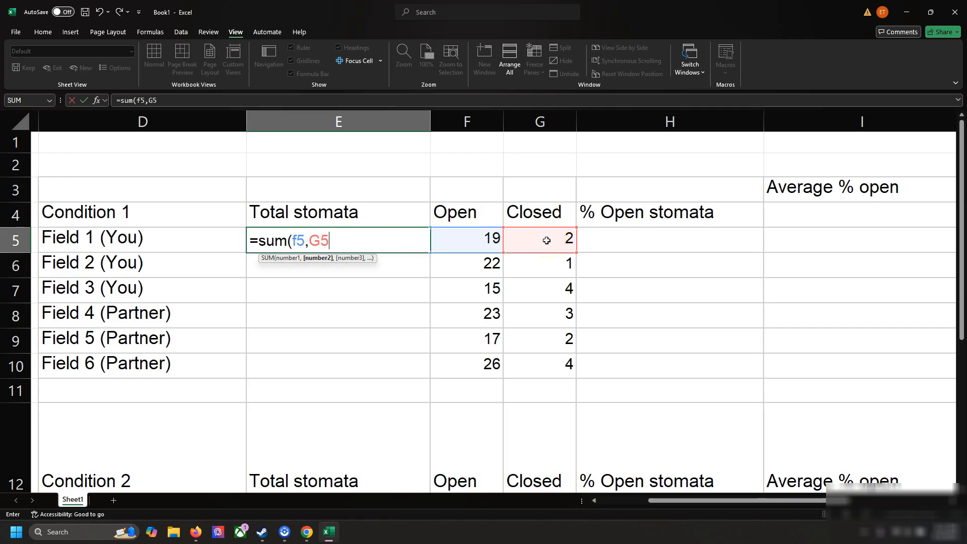
text())
key(Return)
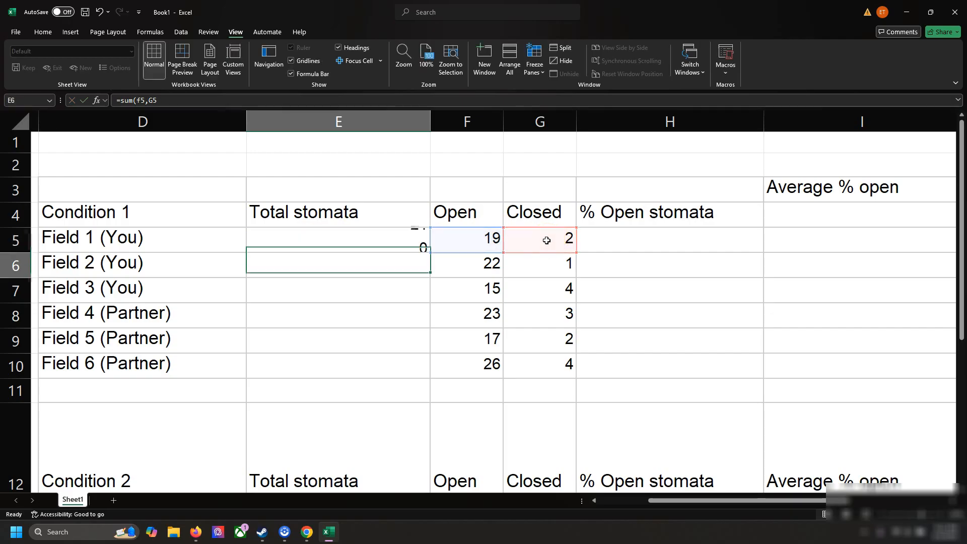
Check which cells the total stomata formula of Field 1 in Condition 1 references
double_click(409, 239)
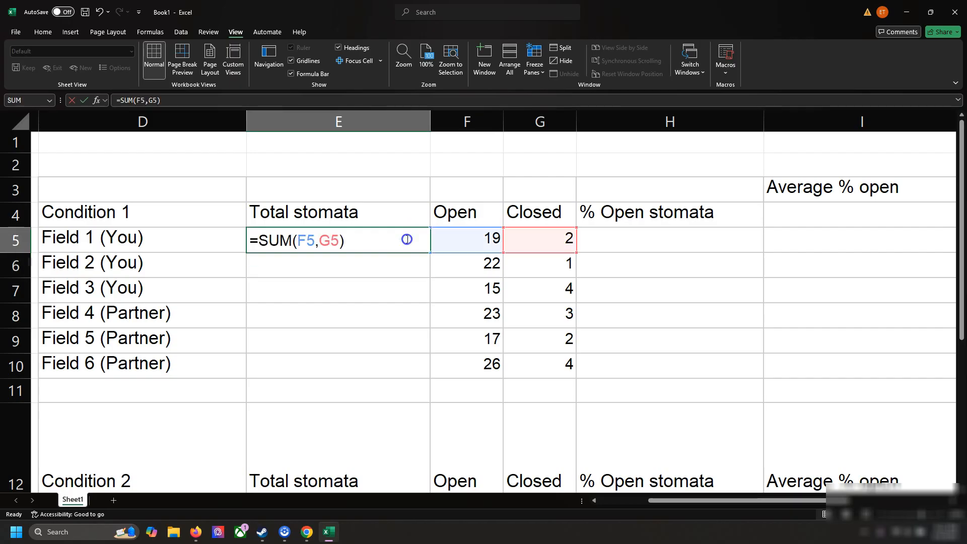
key(Return)
double_click(348, 236)
key(shift+Return)
click(348, 235)
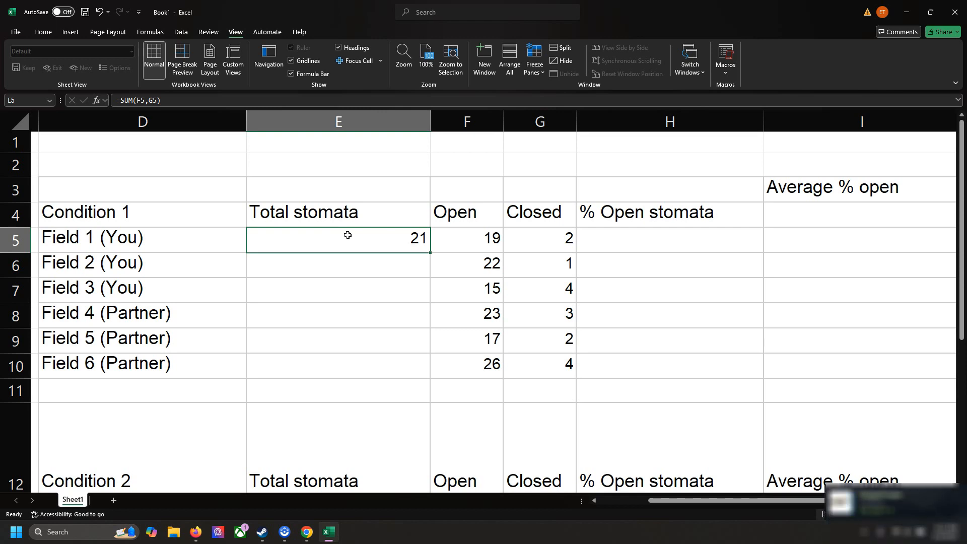
Enter the formula =SUM(F6,G6) as the total stomata for Field 2 of Condition 1
key(Down)
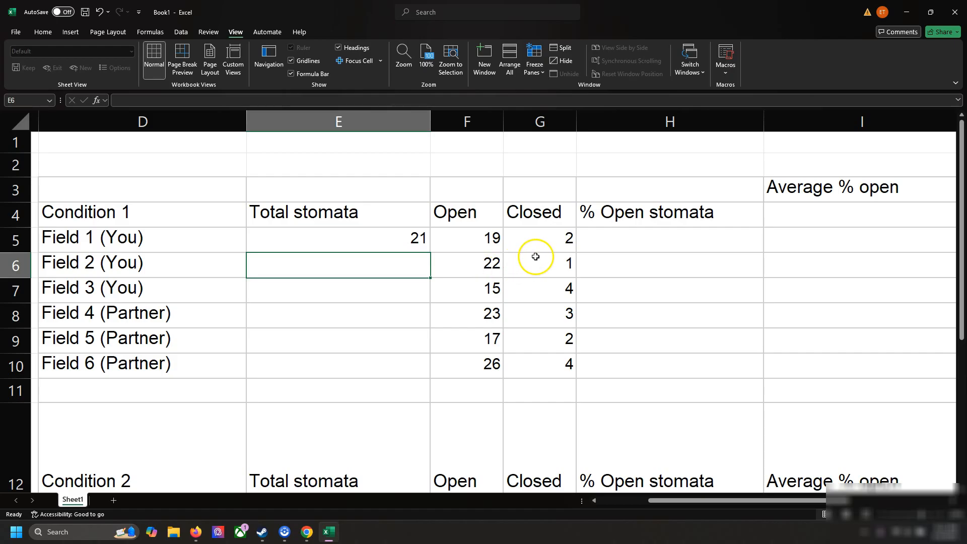
text(=)
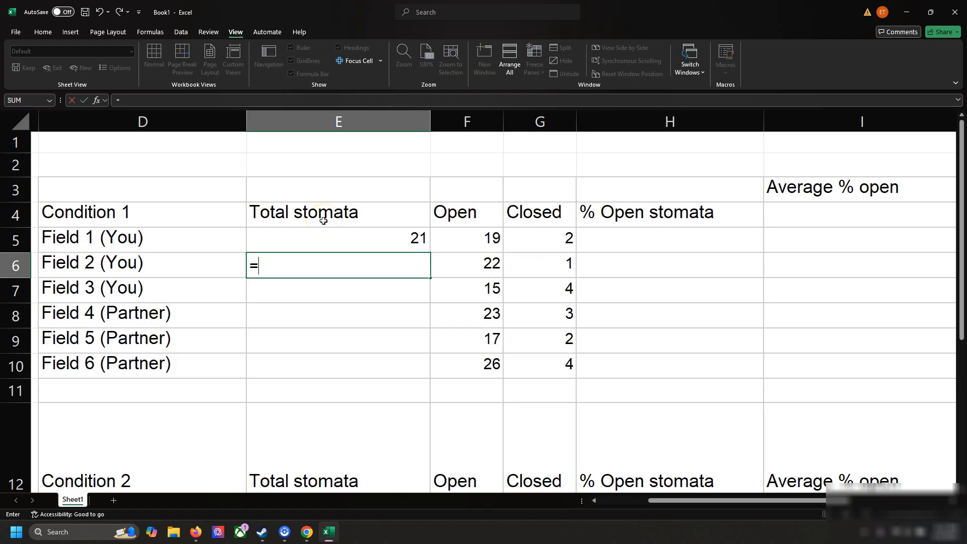
text(sumF6)
key(BackSpace)
text(()
key(BackSpace)
text((f6,G6)
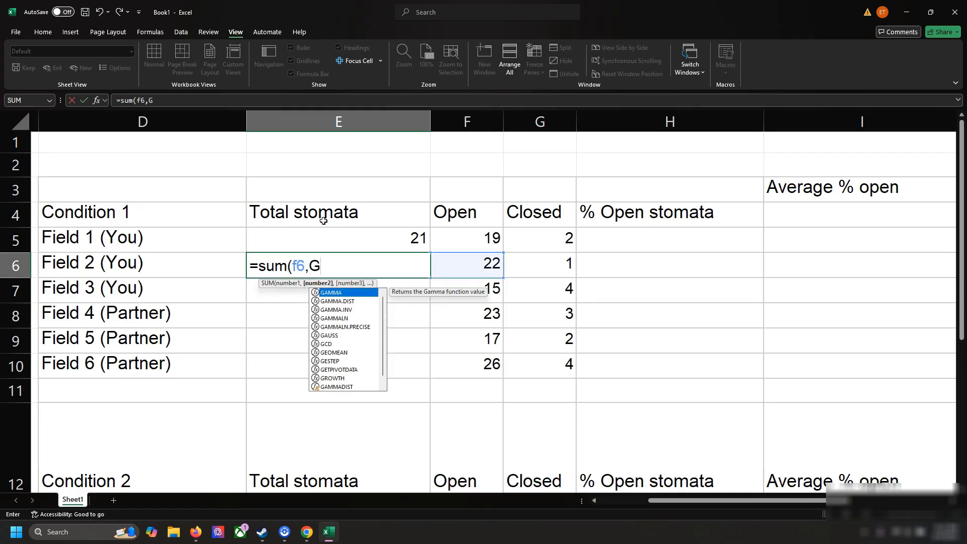
key(BackSpace)
key(BackSpace)
key(BackSpace)
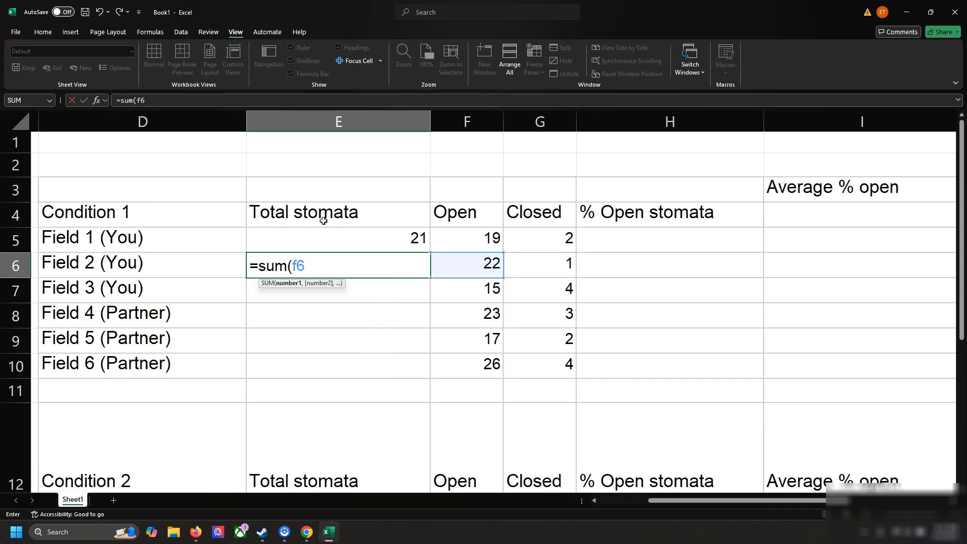
text(,g6)
key(BackSpace)
key(BackSpace)
key(BackSpace)
text(:g6)
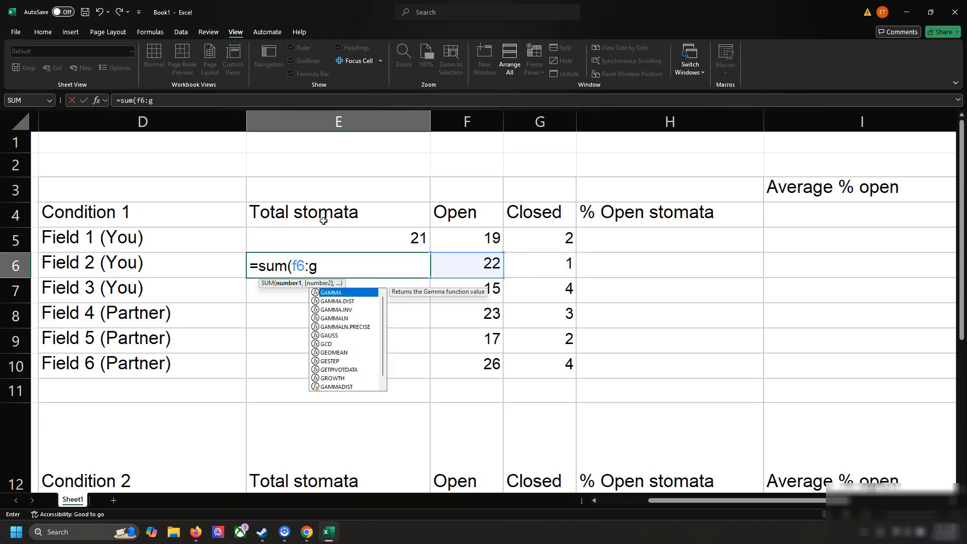
key(BackSpace)
key(BackSpace)
key(BackSpace)
text(,g6)
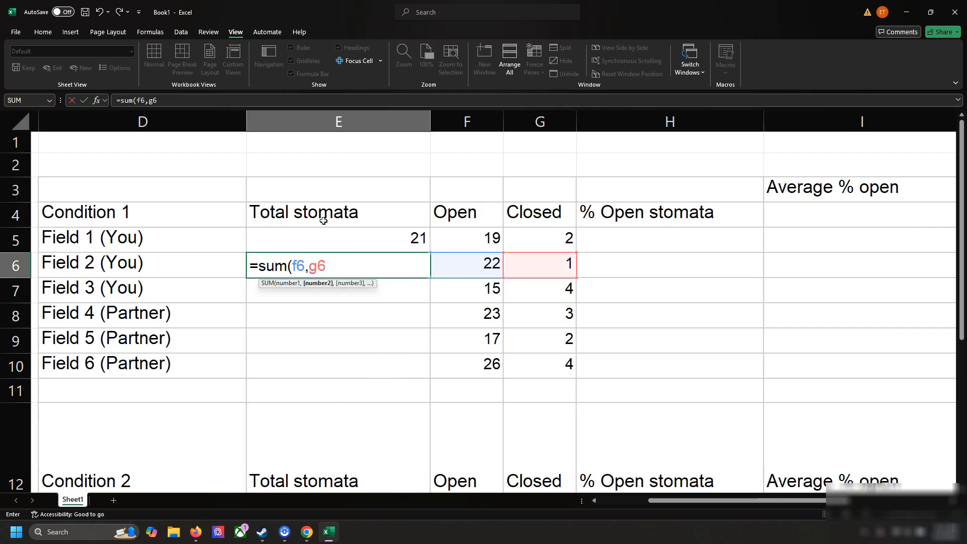
key(Return)
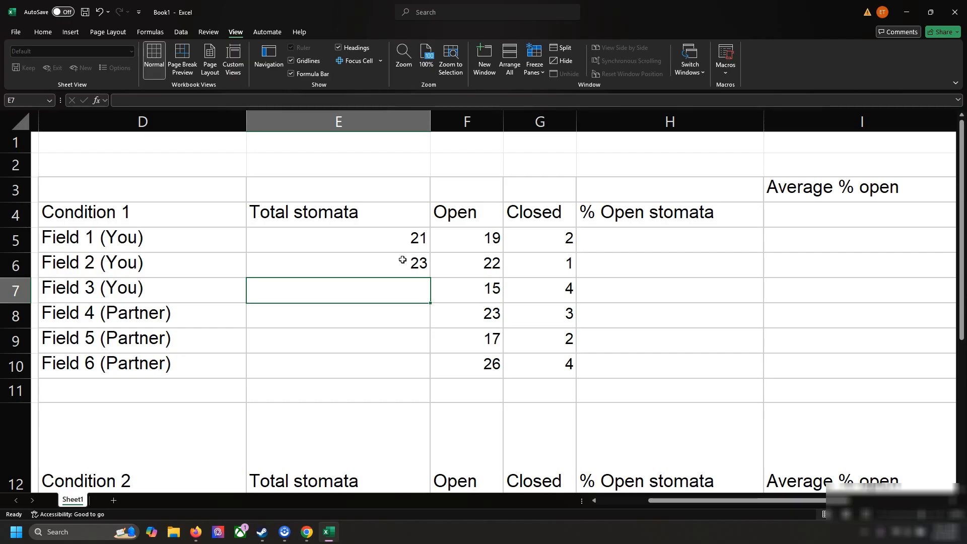
Check which cells the total stomata formula of Field 2 in Condition 1 references
click(845, 261)
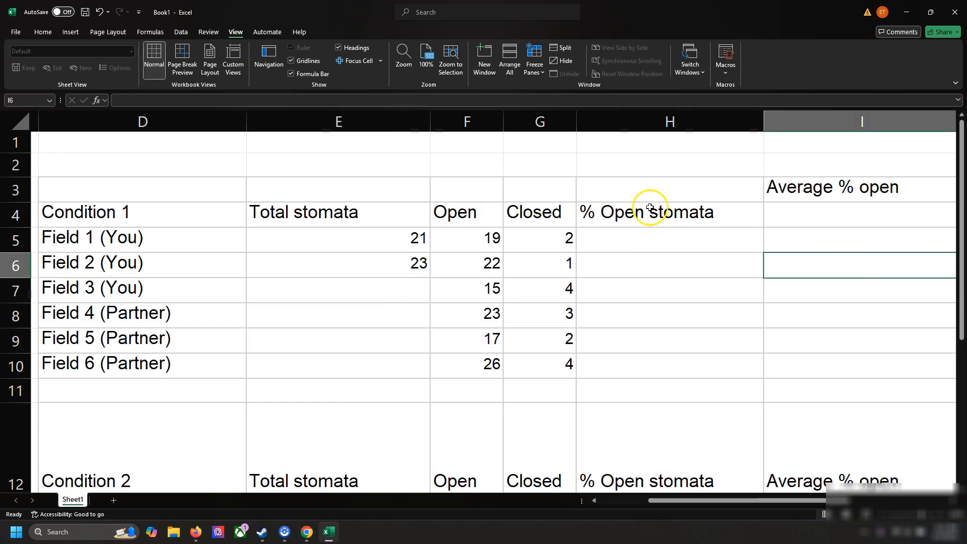
double_click(386, 265)
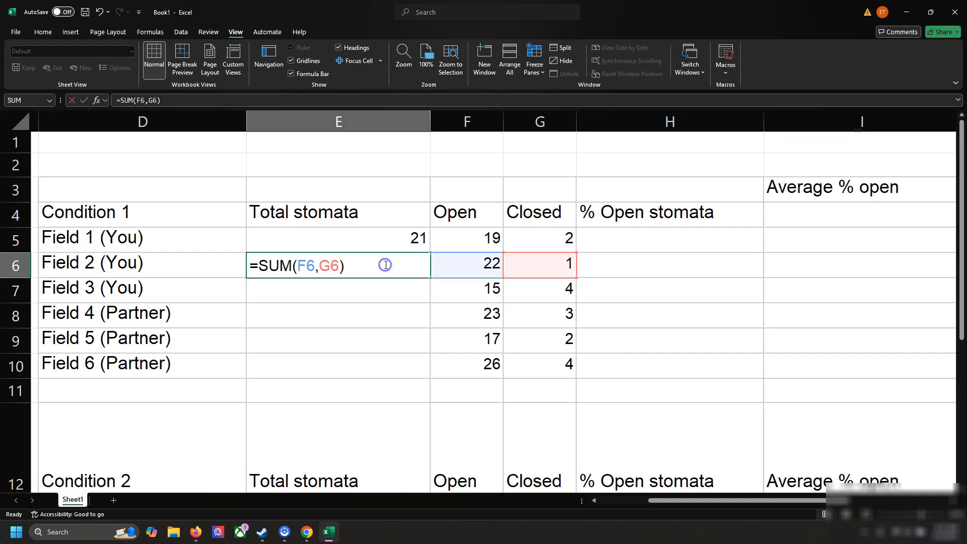
key(Escape)
double_click(384, 264)
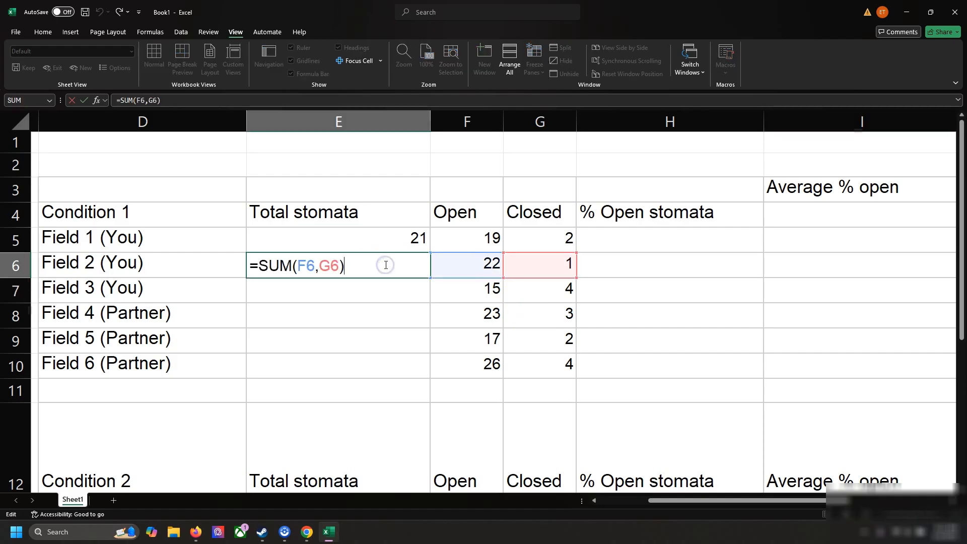
click(713, 285)
Try filling the Field 2 total stomata formula down through Field 6 of Condition 1, and undo the fill
click(401, 264)
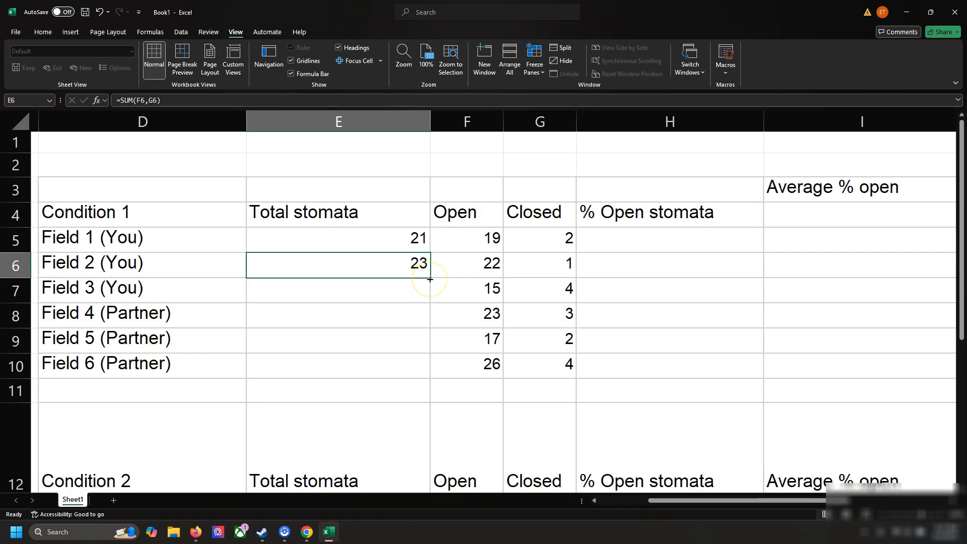
drag(430, 279, 419, 375)
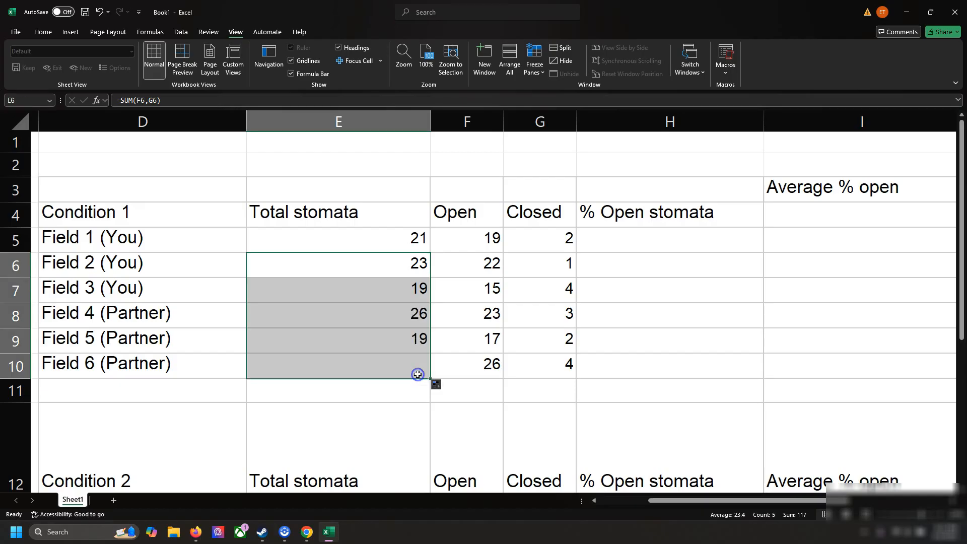
click(409, 312)
click(417, 268)
double_click(417, 268)
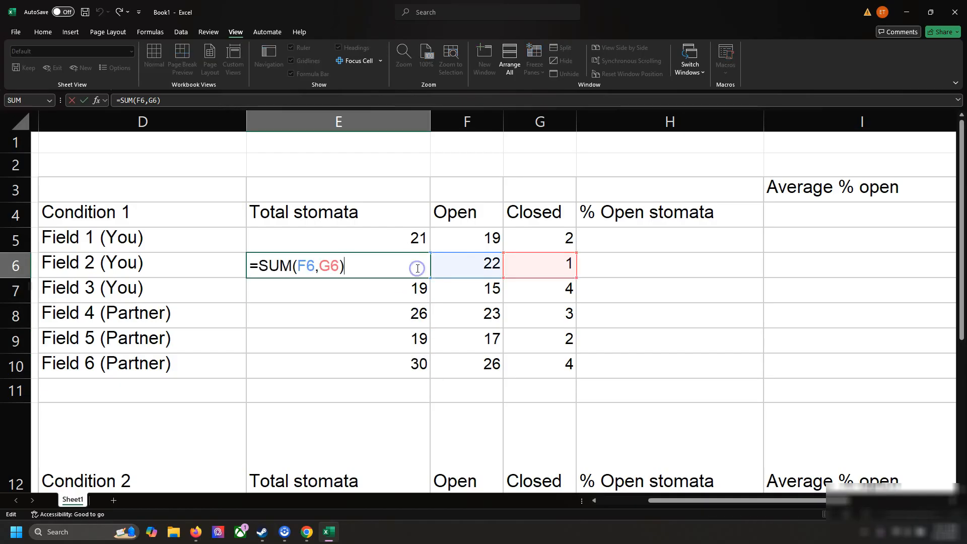
key(Return)
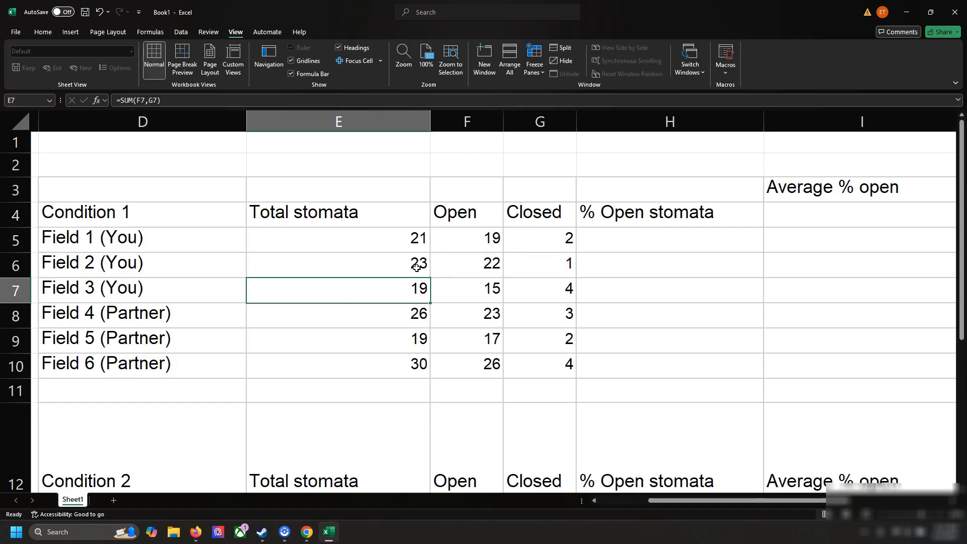
key(ctrl+z)
key(ctrl+z)
Fill the total stomata formula in E6 down to E10, covering Fields 3 to 6 of Condition 1
click(442, 260)
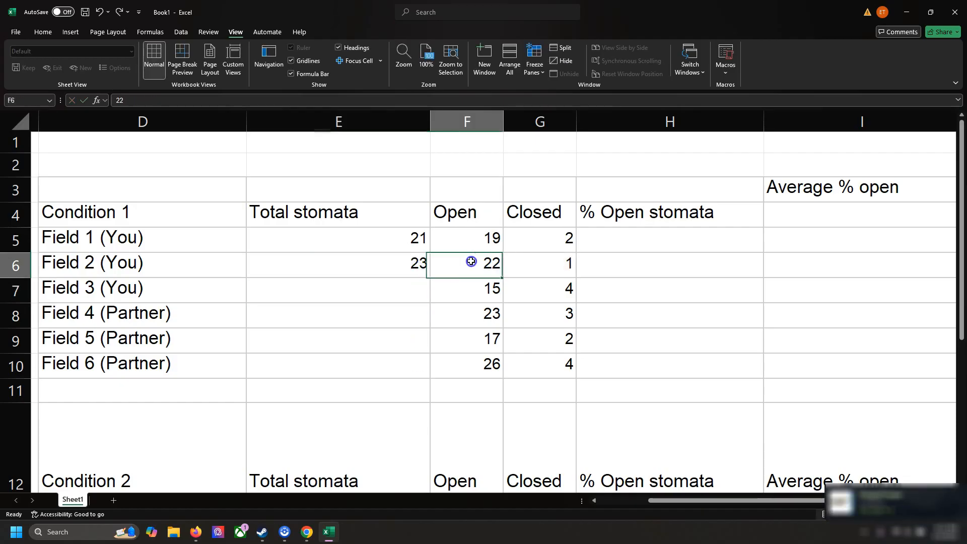
click(384, 249)
click(384, 263)
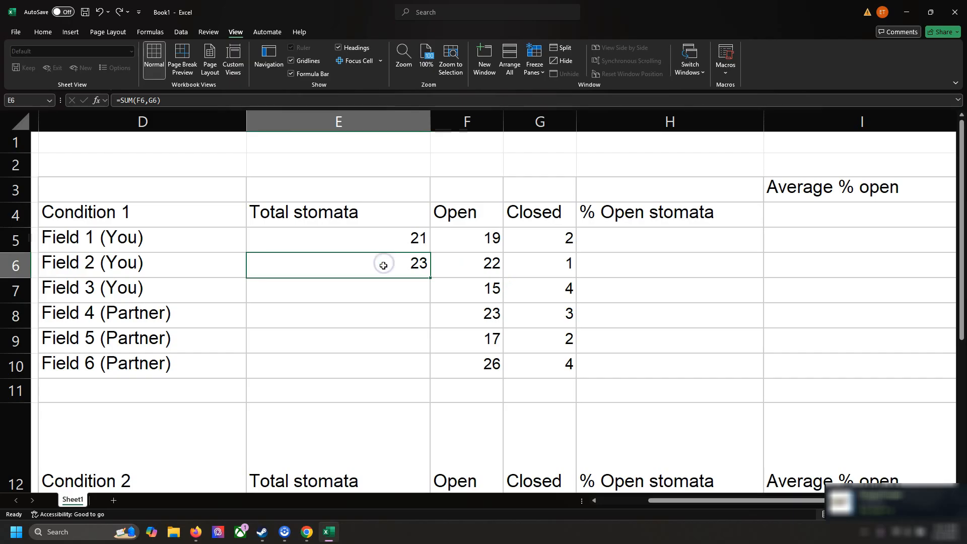
key(Down)
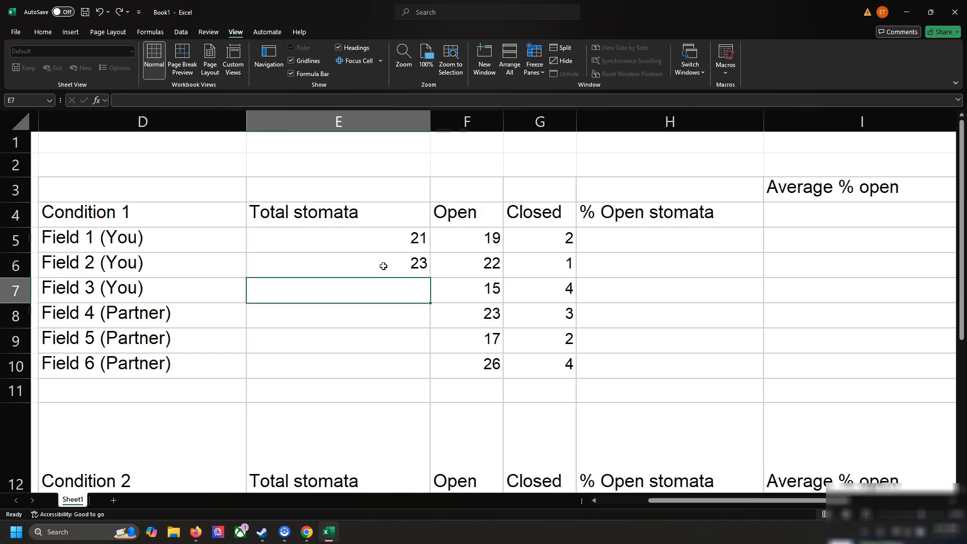
key(Down)
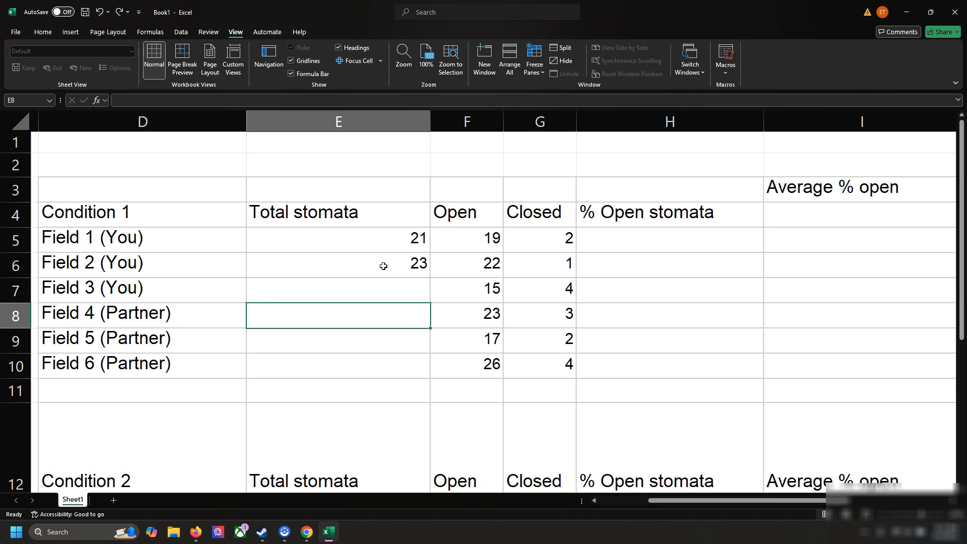
click(384, 266)
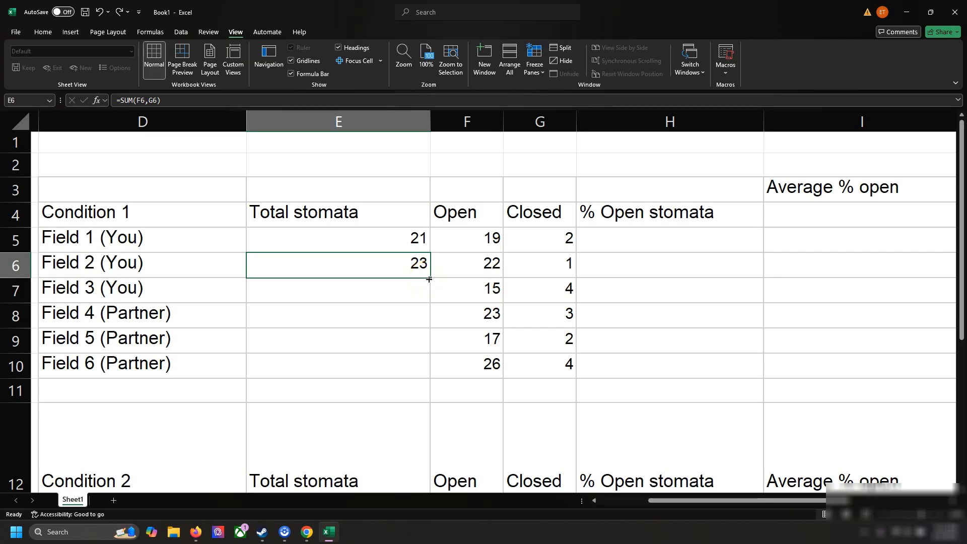
drag(430, 280, 424, 376)
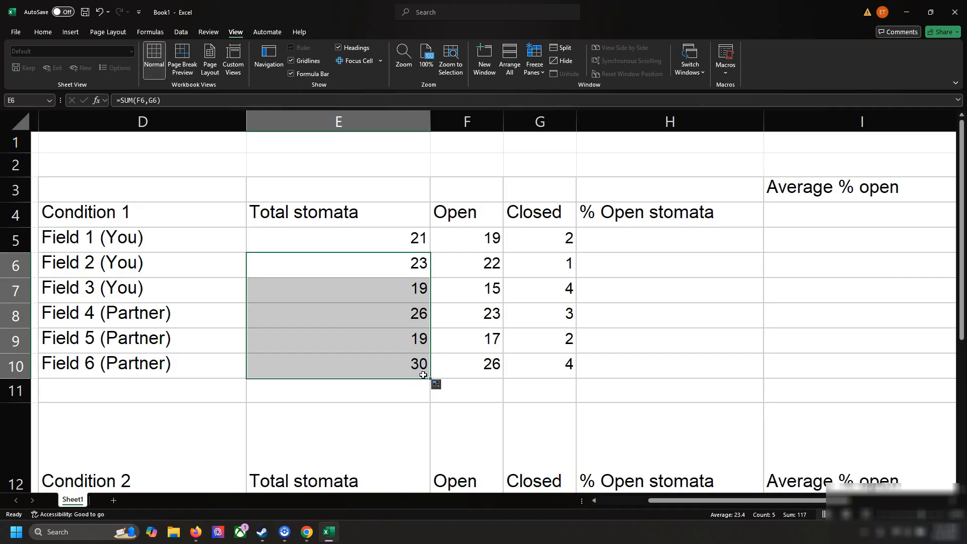
Check the filled total stomata formulas of Fields 4 to 6 in Condition 1 against their counts
click(423, 372)
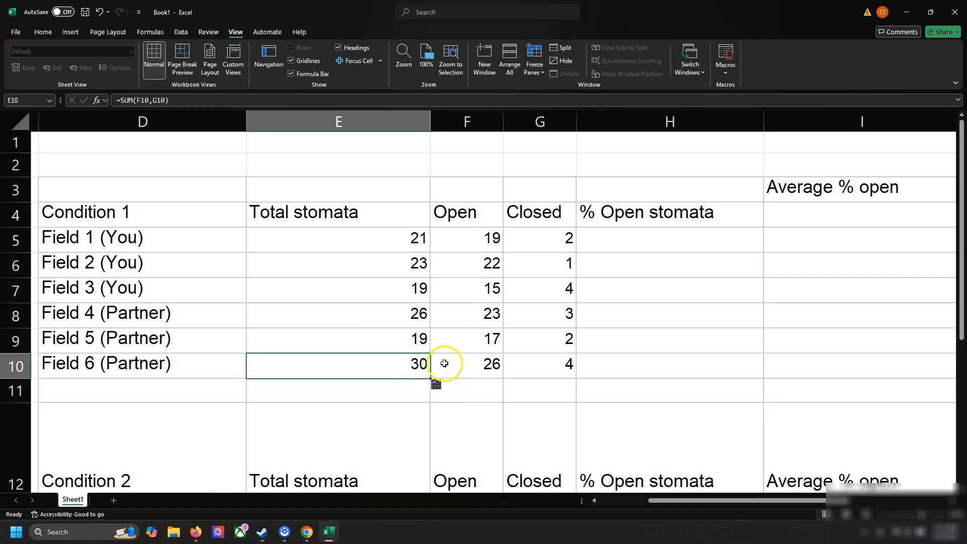
click(418, 343)
click(470, 350)
click(414, 346)
click(486, 315)
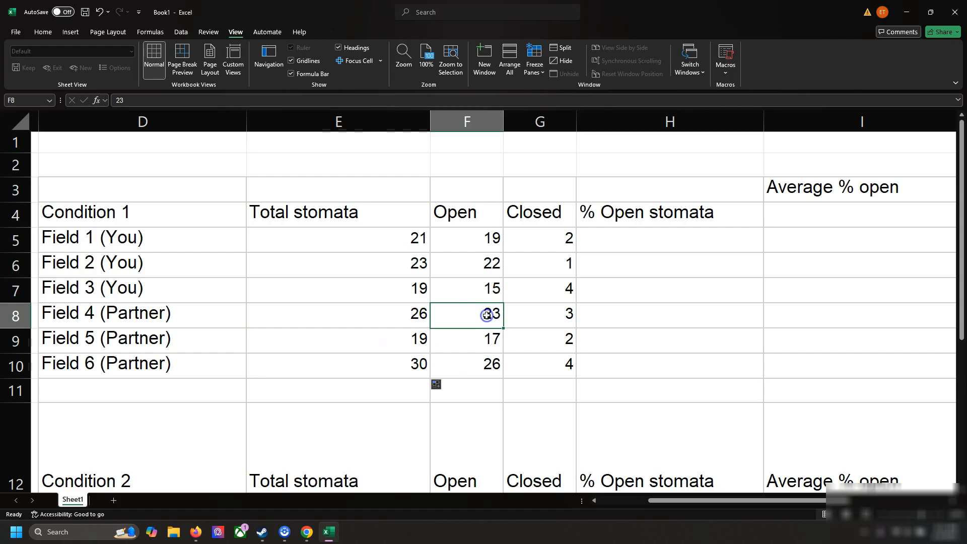
click(403, 313)
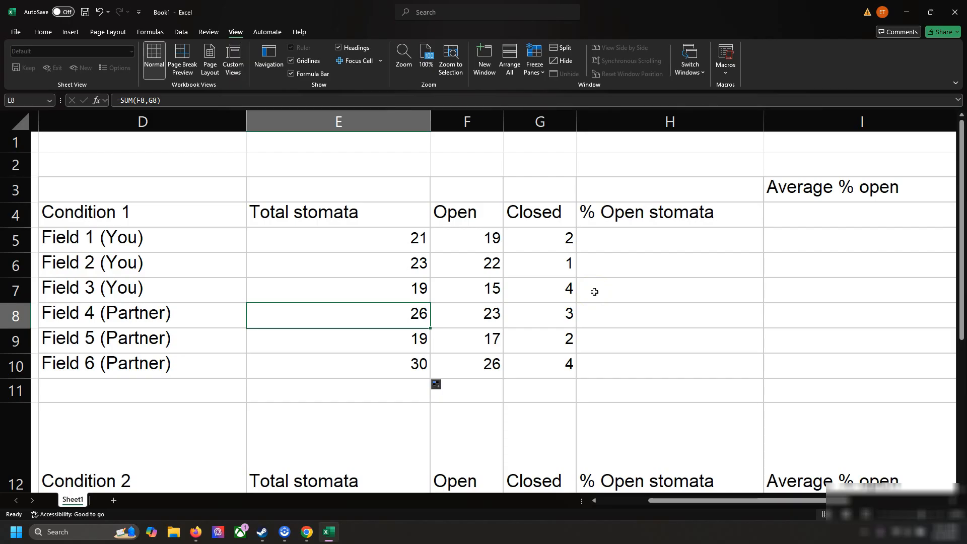
Enter =SUM(F13,G13) in E13 as the total stomata of Field 1 in Condition 2
scroll(594, 292, down, 3)
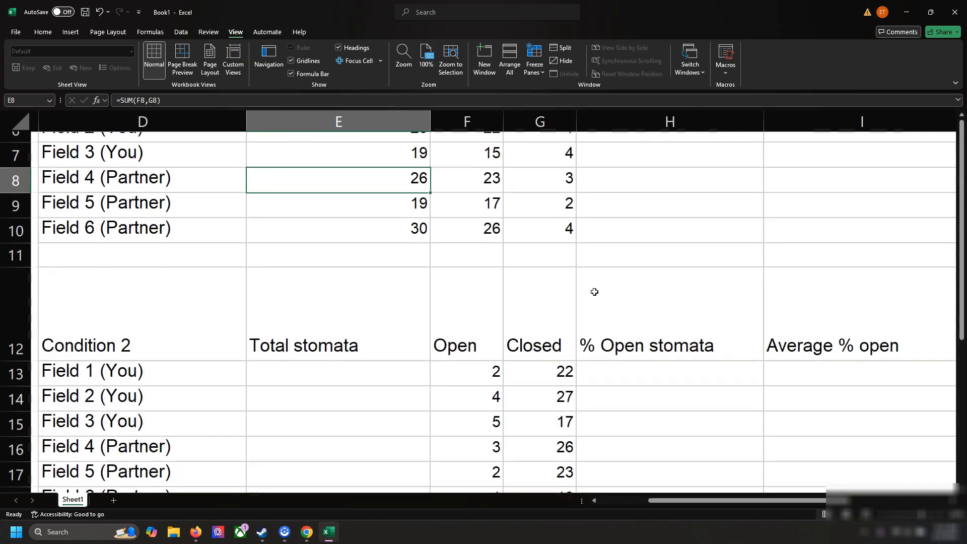
scroll(595, 291, up, 3)
scroll(594, 292, down, 3)
scroll(594, 291, up, 3)
scroll(594, 292, down, 3)
click(385, 343)
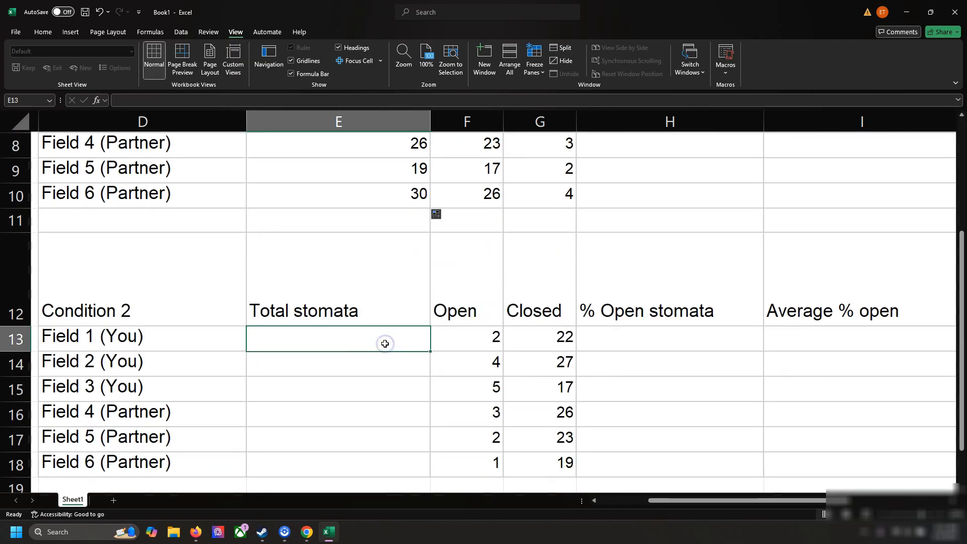
text(=sum()
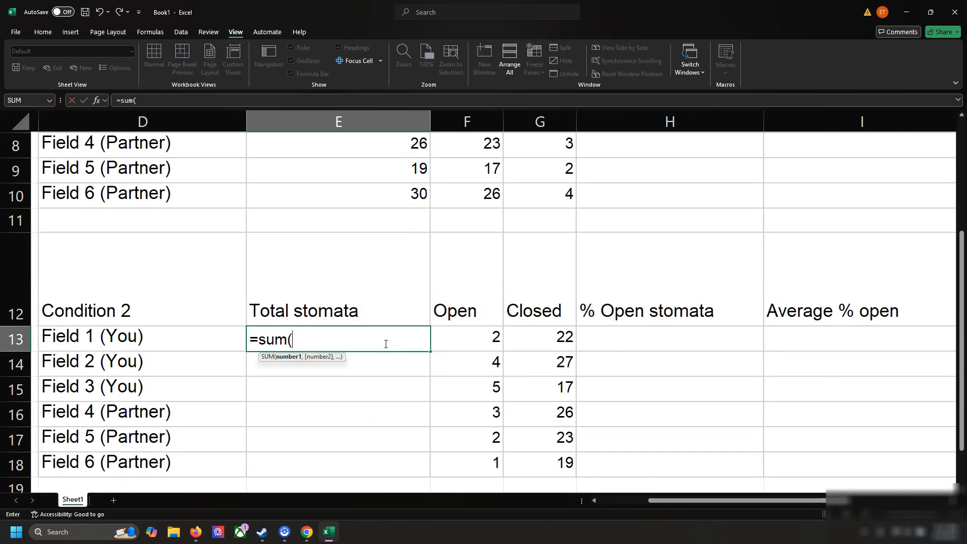
text(F13,G13)
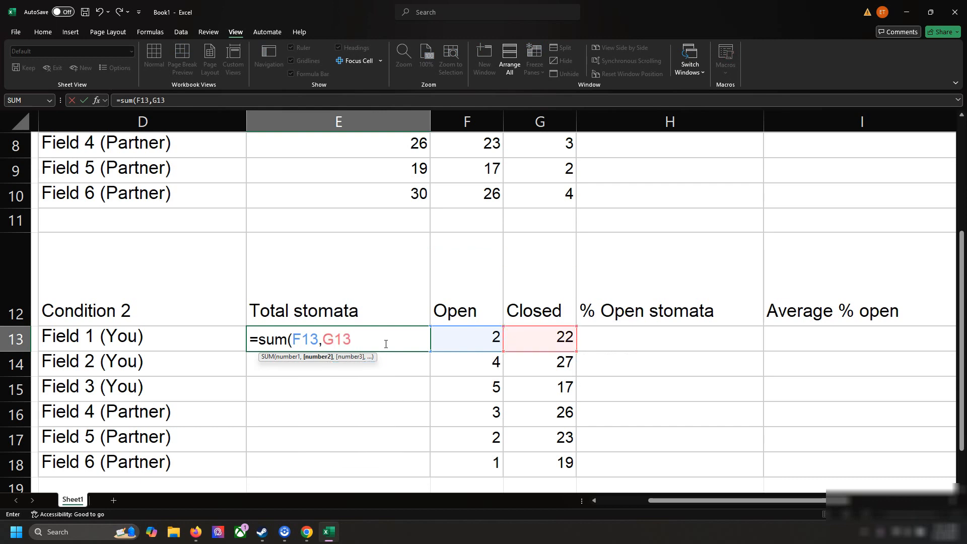
key(Return)
click(386, 343)
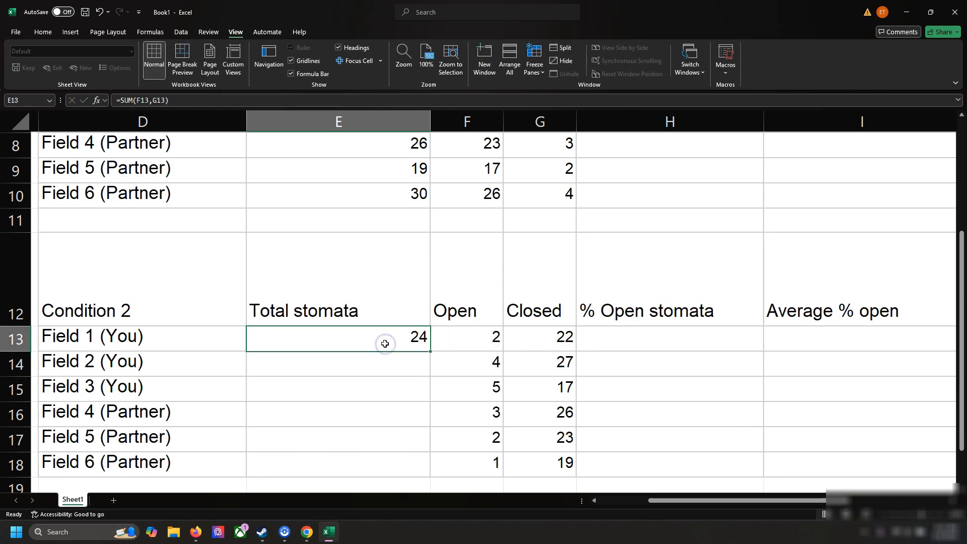
Fill the total stomata formula from E13 down through E19 in the Condition 2 table
click(384, 430)
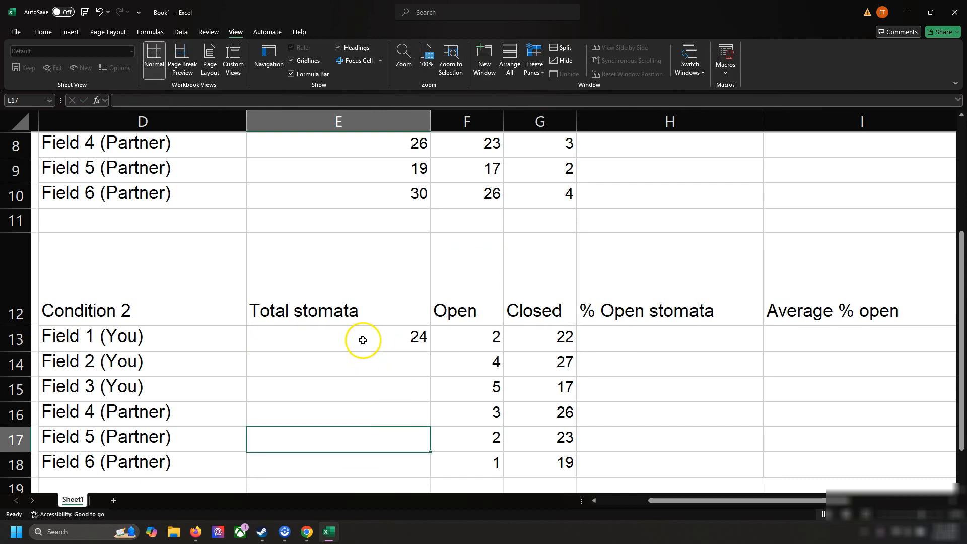
click(747, 282)
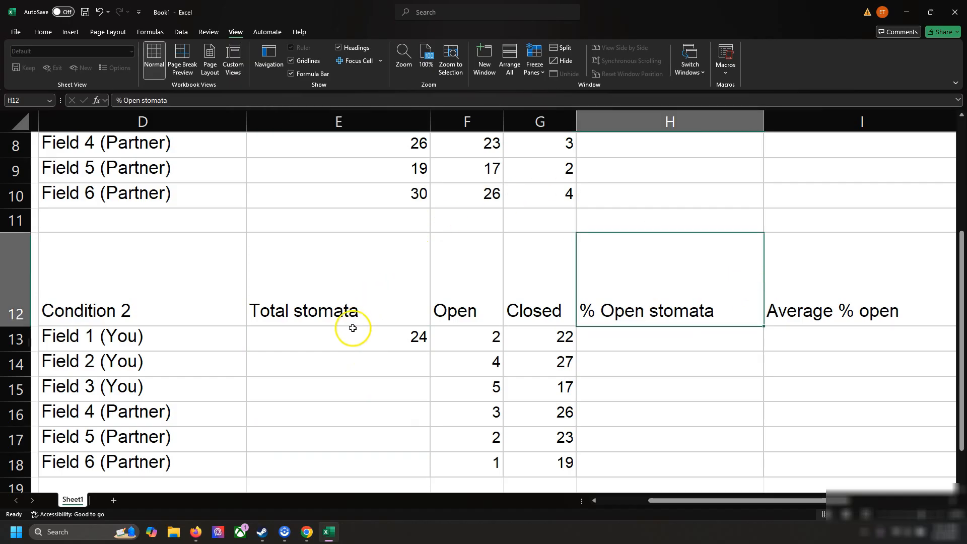
click(347, 342)
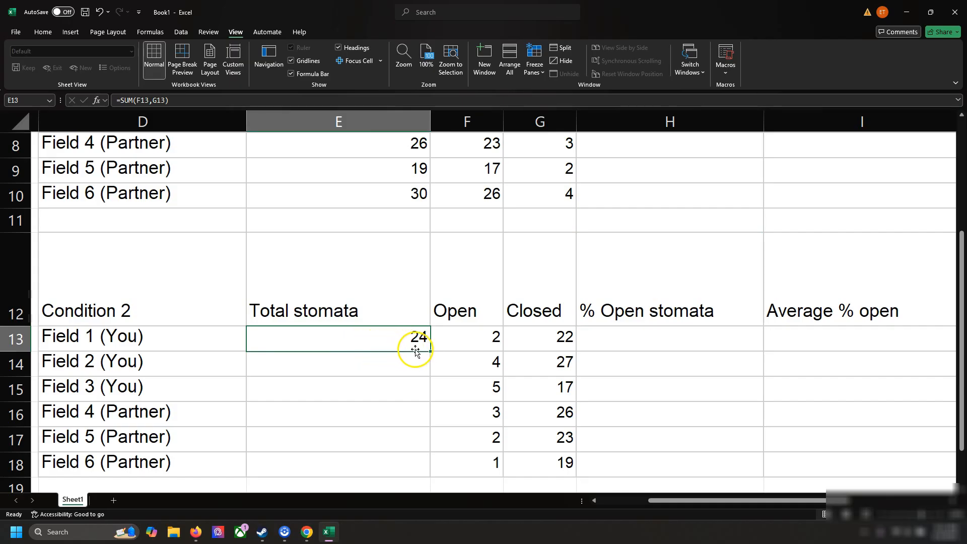
drag(427, 353, 431, 418)
click(493, 411)
click(537, 410)
Delete the surplus total stomata formula in E19 below Field 6 of Condition 2
double_click(378, 411)
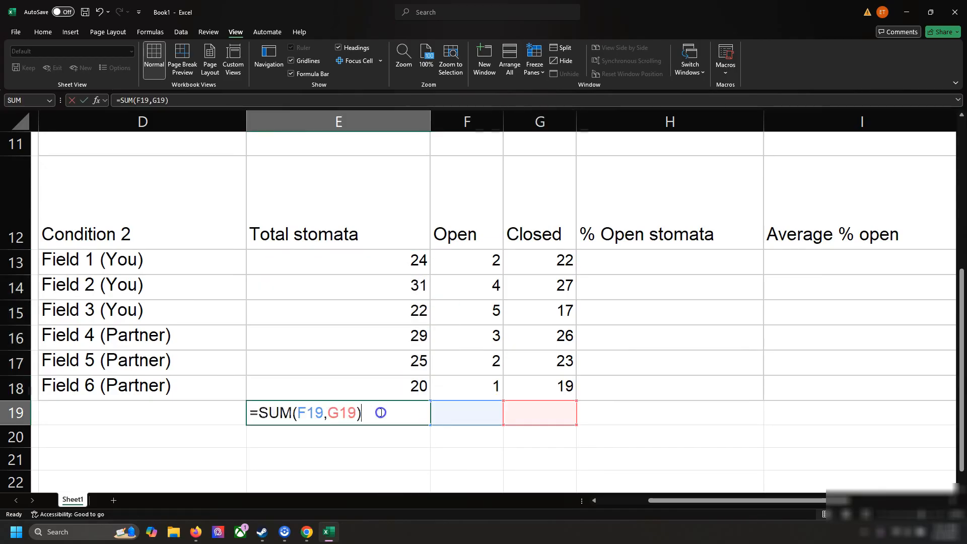
key(shift+Home)
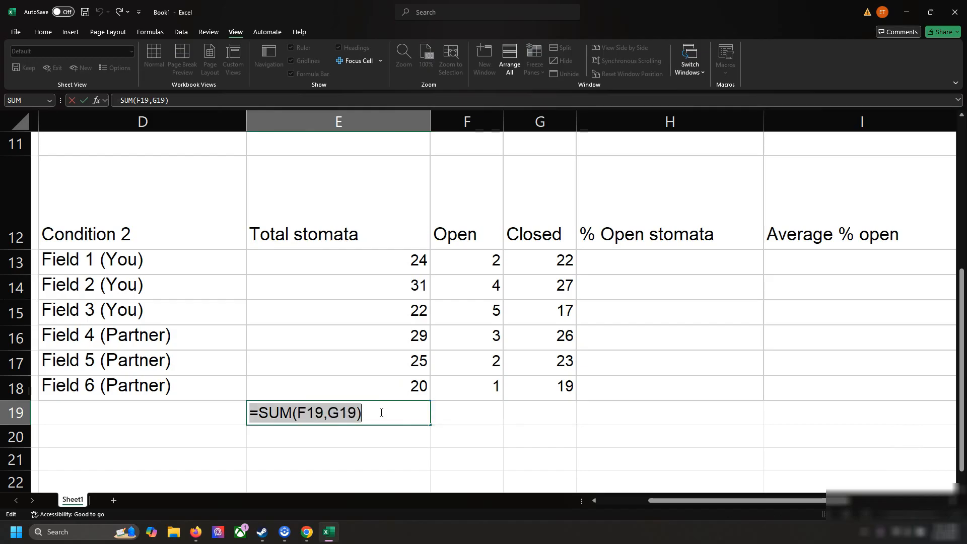
key(BackSpace)
key(Return)
Clear the total stomata formulas of all six Condition 2 fields, from E18 up to E13
right_click(381, 399)
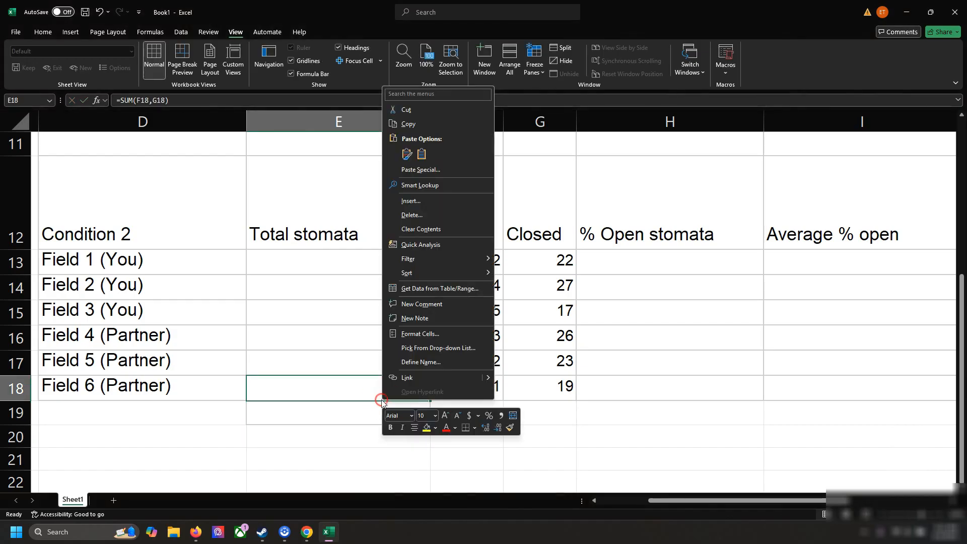
click(331, 392)
key(BackSpace)
key(Up)
key(BackSpace)
key(Up)
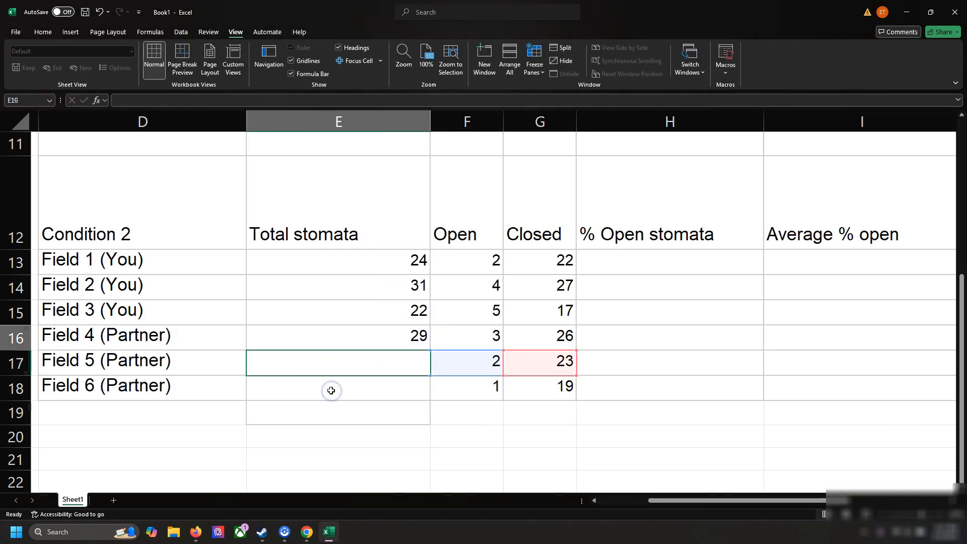
key(BackSpace)
key(Up)
key(BackSpace)
key(Up)
key(BackSpace)
key(Up)
key(BackSpace)
Copy the total stomata formulas in E5:E10 of Condition 1 and paste them into Condition 2 starting at E13
scroll(331, 390, up, 3)
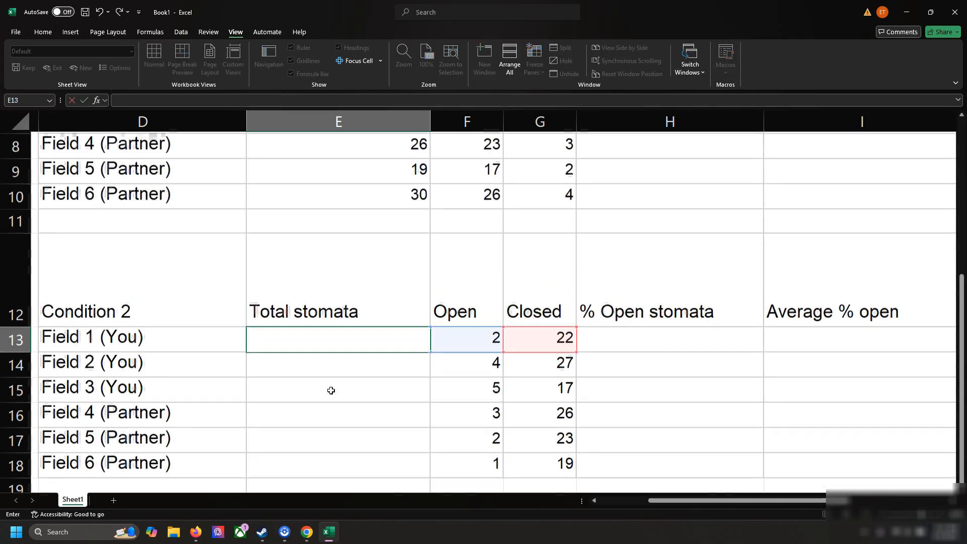
drag(356, 232, 346, 361)
click(37, 32)
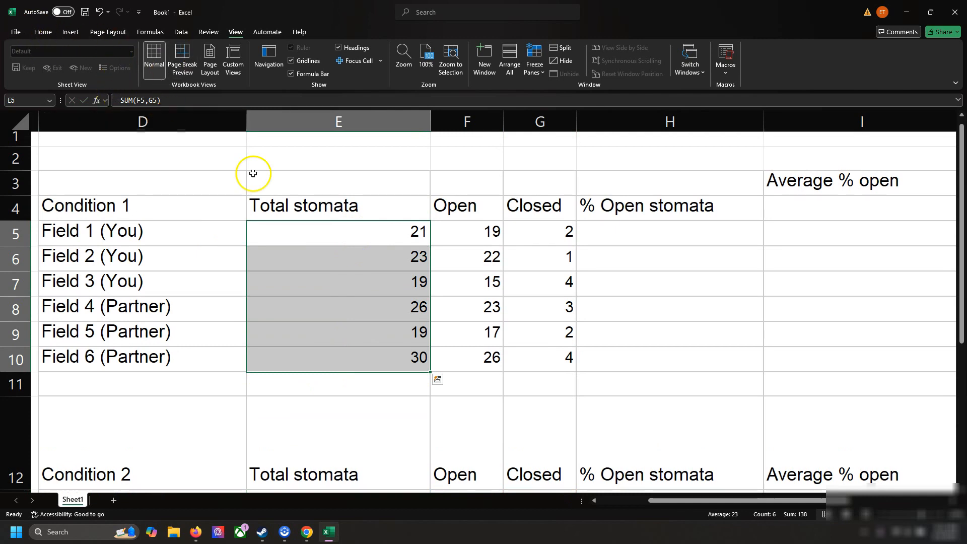
right_click(298, 258)
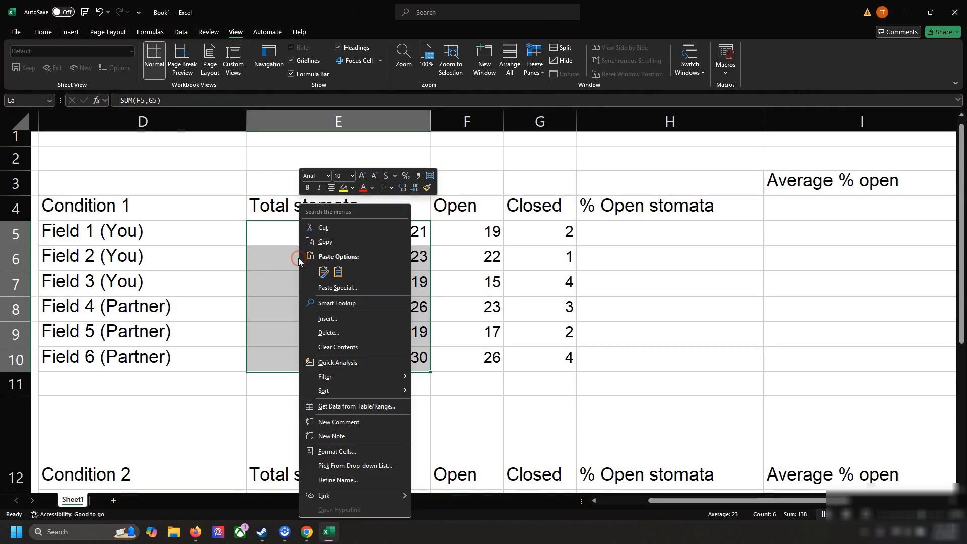
click(321, 246)
scroll(322, 247, down, 3)
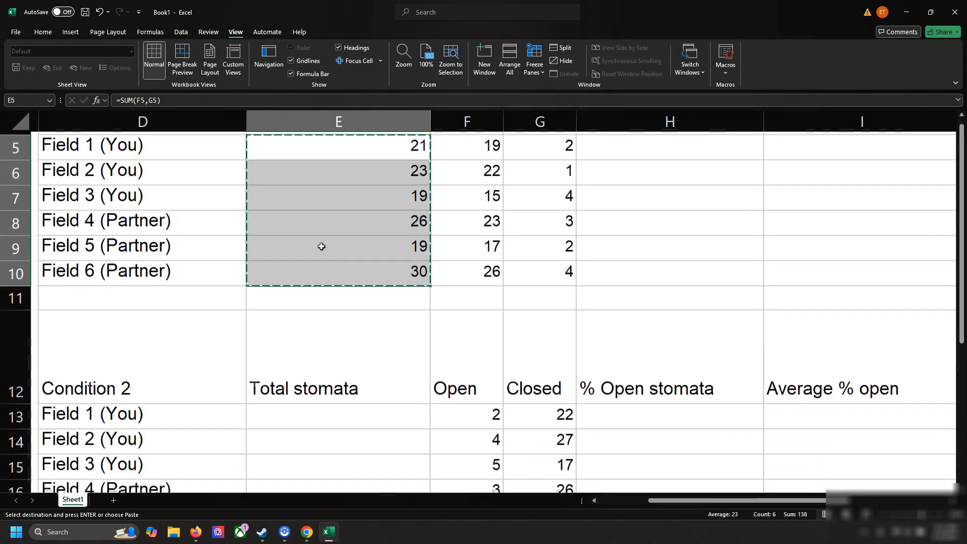
right_click(308, 285)
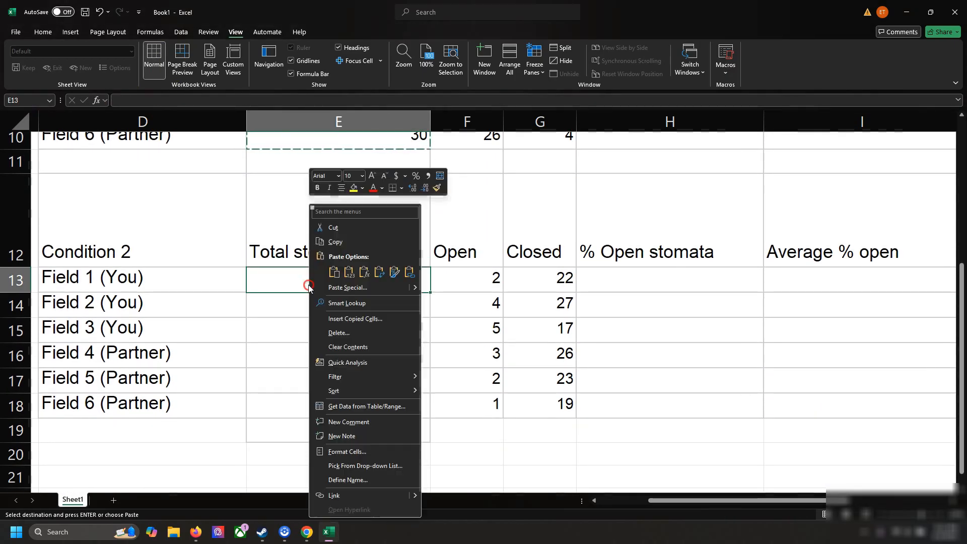
click(341, 275)
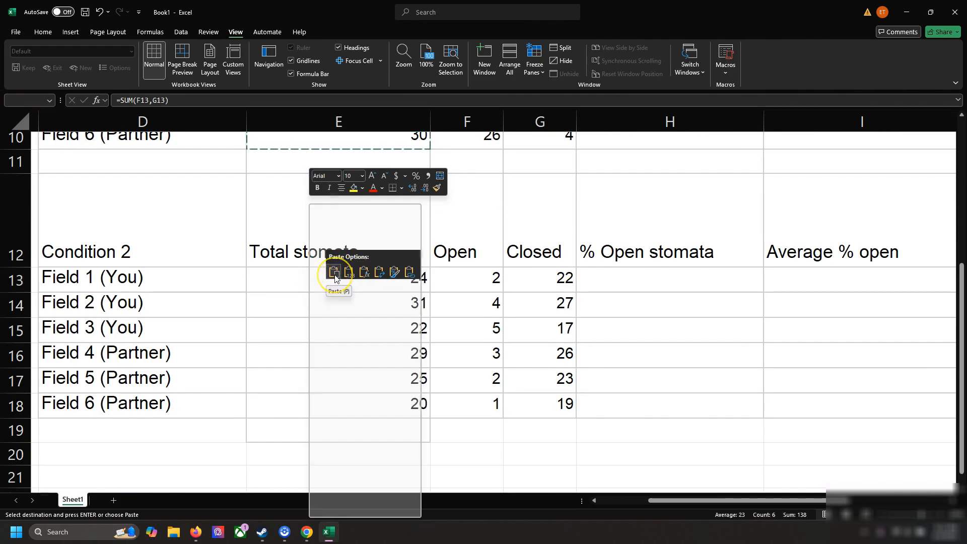
click(335, 275)
click(335, 275)
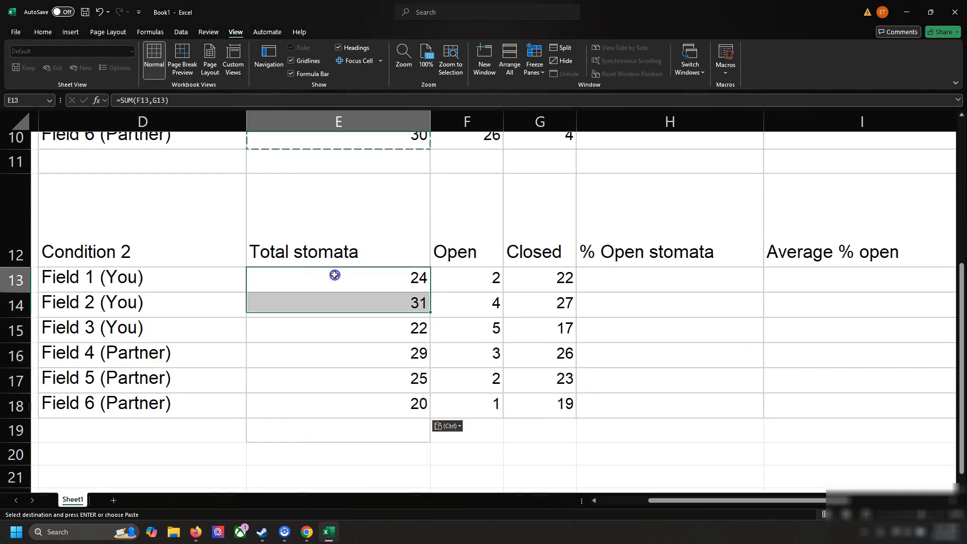
Check which cells the pasted total stomata formulas of Fields 2 to 6 in Condition 2 reference
scroll(334, 275, up, 3)
scroll(335, 275, up, 1)
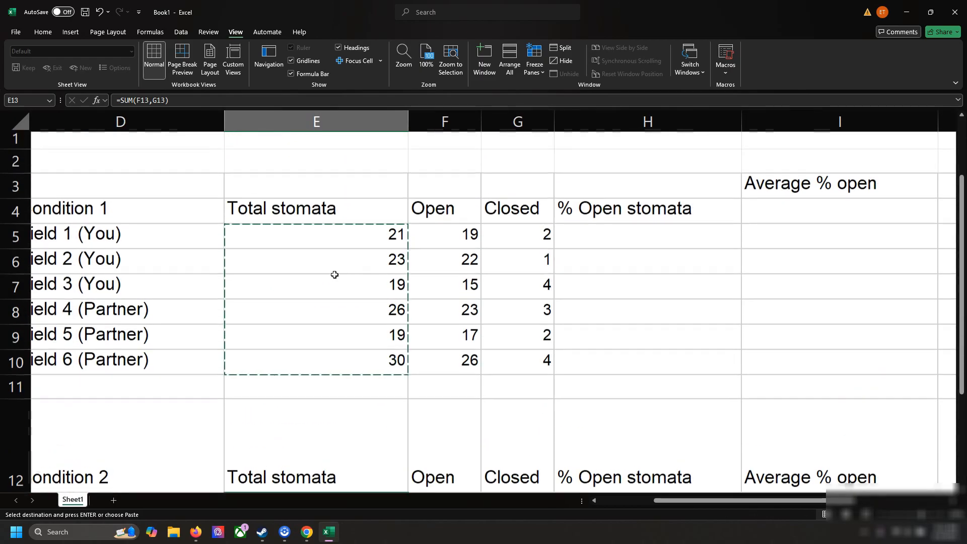
scroll(334, 274, down, 3)
scroll(335, 275, up, 3)
scroll(334, 275, down, 3)
click(334, 275)
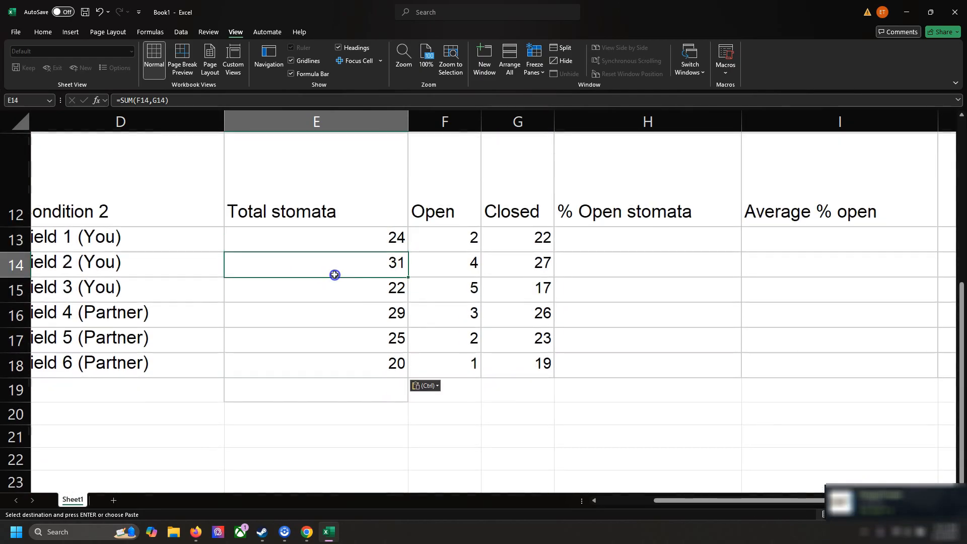
double_click(365, 271)
key(Return)
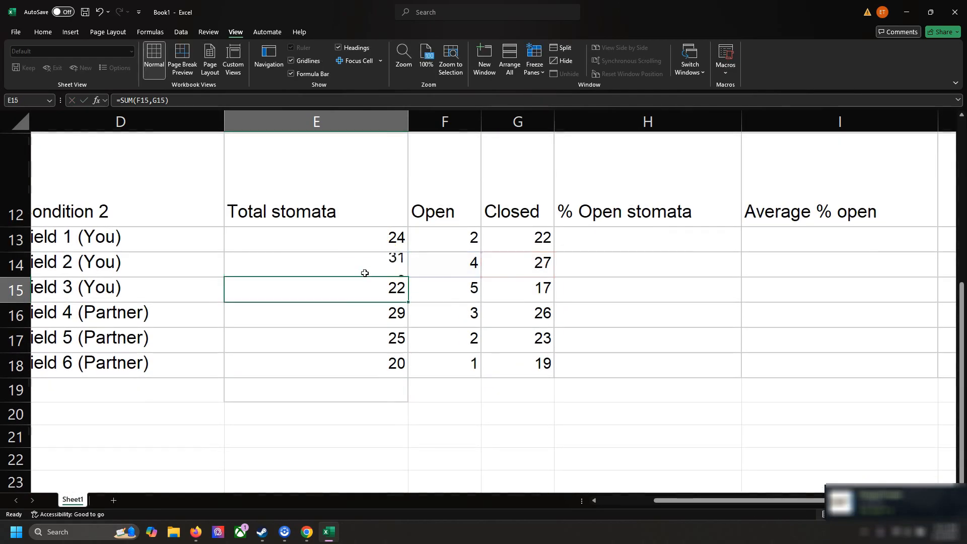
double_click(365, 289)
key(Return)
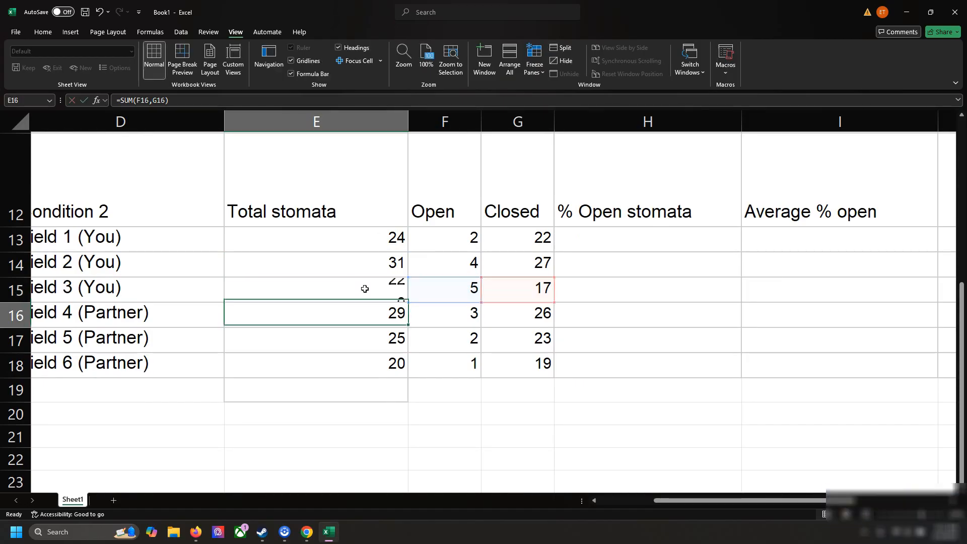
double_click(364, 288)
key(Return)
double_click(364, 324)
key(Return)
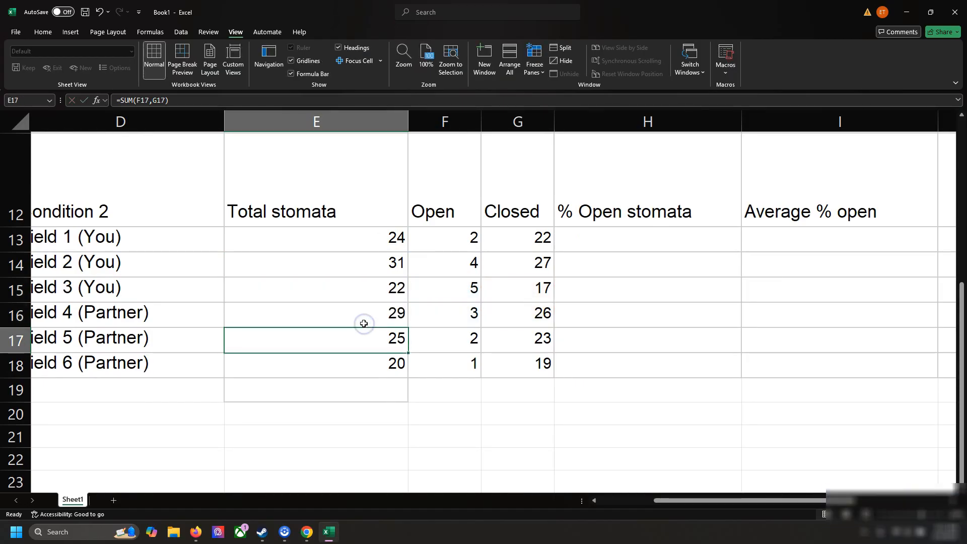
double_click(363, 338)
key(Return)
double_click(363, 358)
key(Return)
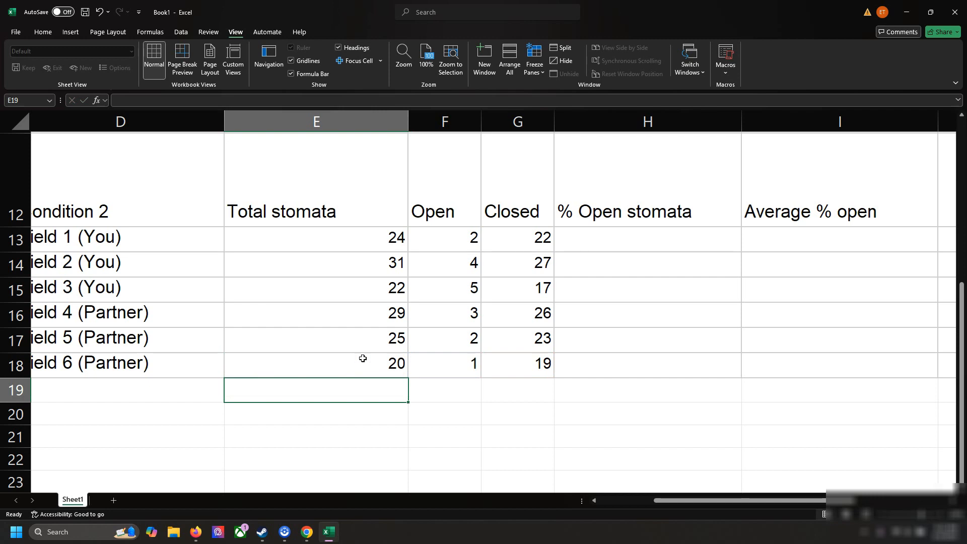
Enter =F5/E5 in H5 to divide open by total stomata for Field 1 of Condition 1
scroll(509, 325, up, 4)
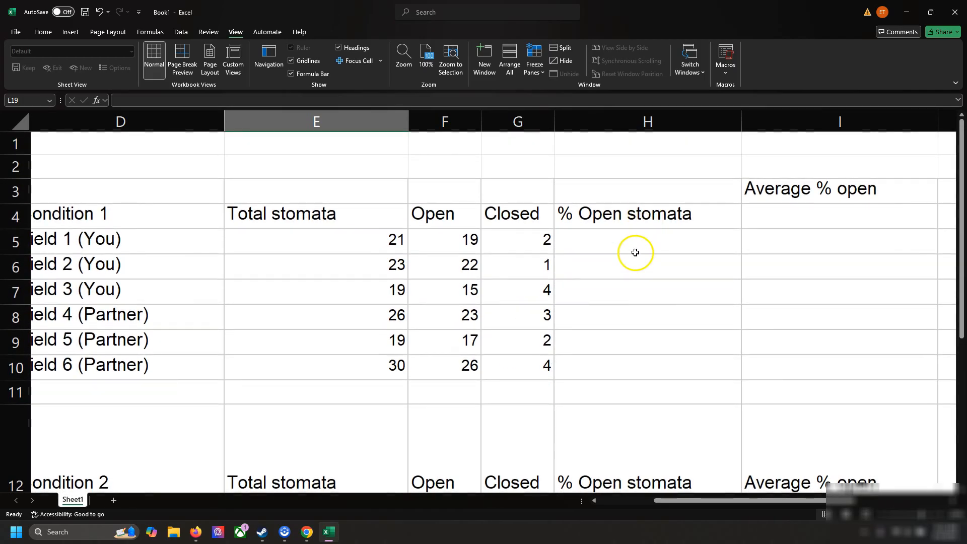
click(634, 253)
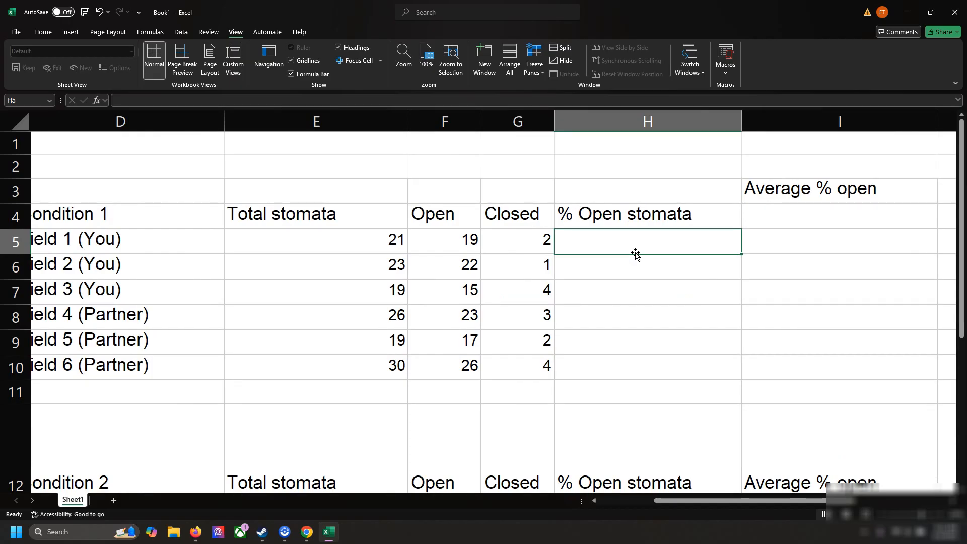
click(458, 244)
click(378, 244)
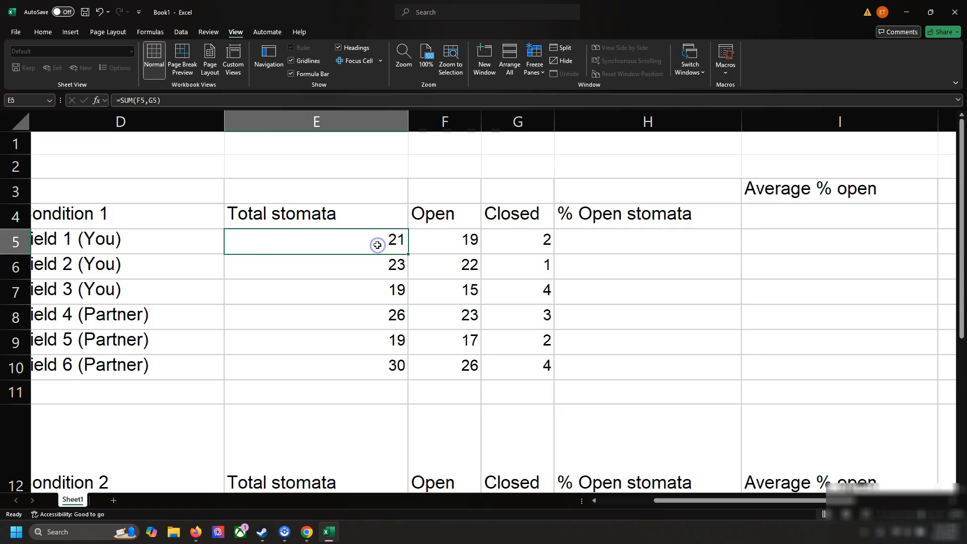
click(631, 258)
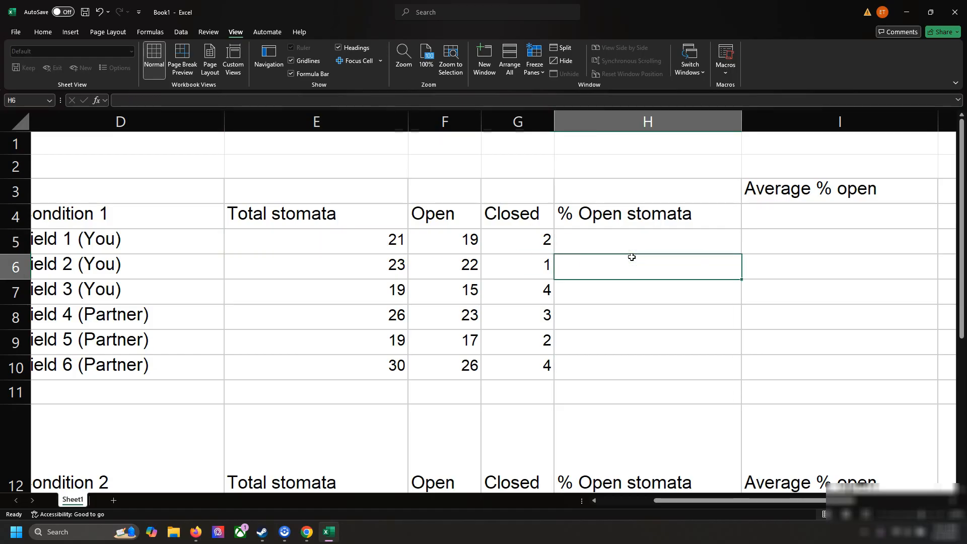
key(Up)
text(=f)
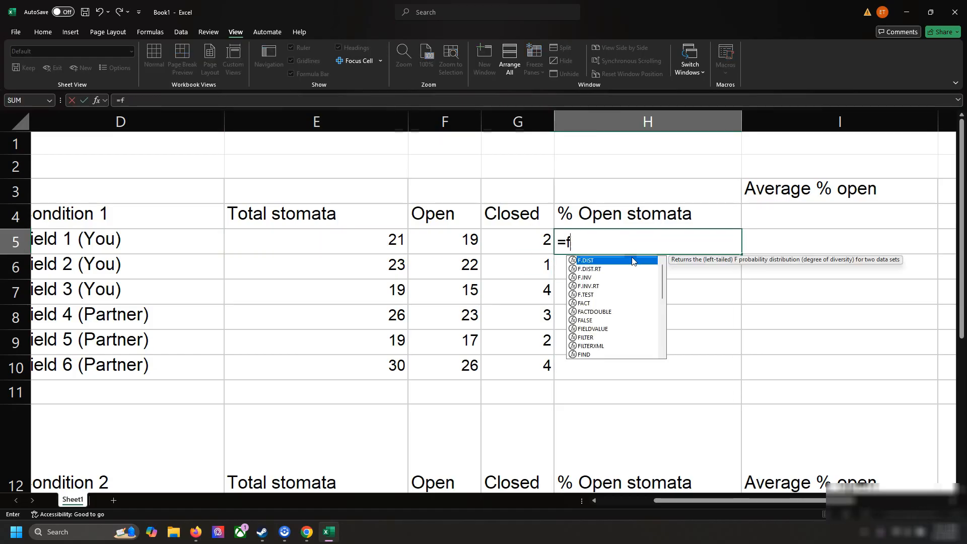
text(4)
key(BackSpace)
text(5)
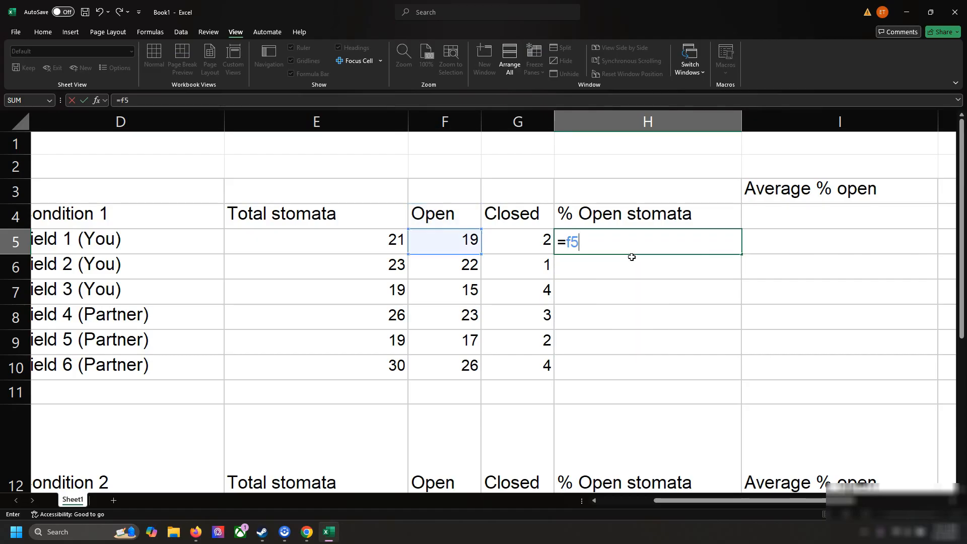
key(BackSpace)
text(3)
key(BackSpace)
text(4)
key(BackSpace)
text(5)
text(/e4)
key(BackSpace)
text(5)
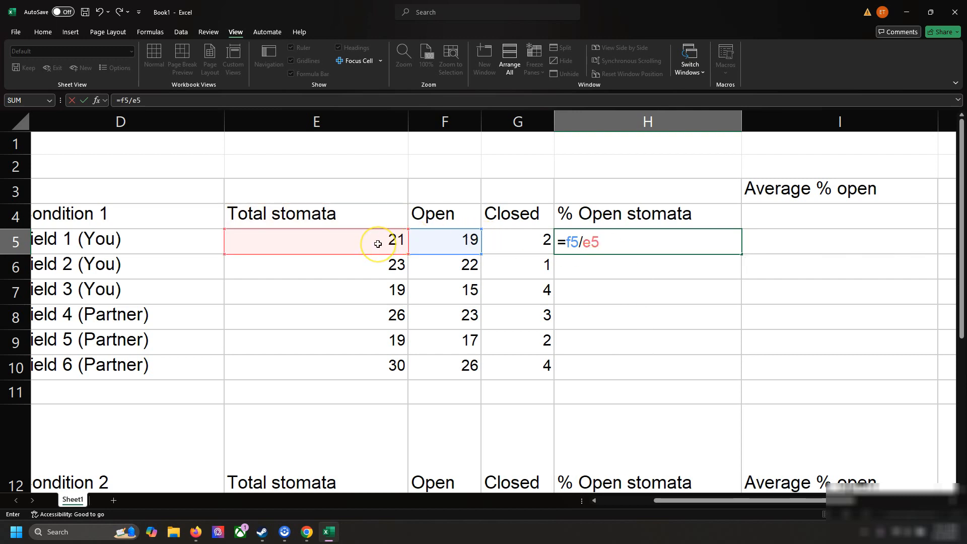
key(Return)
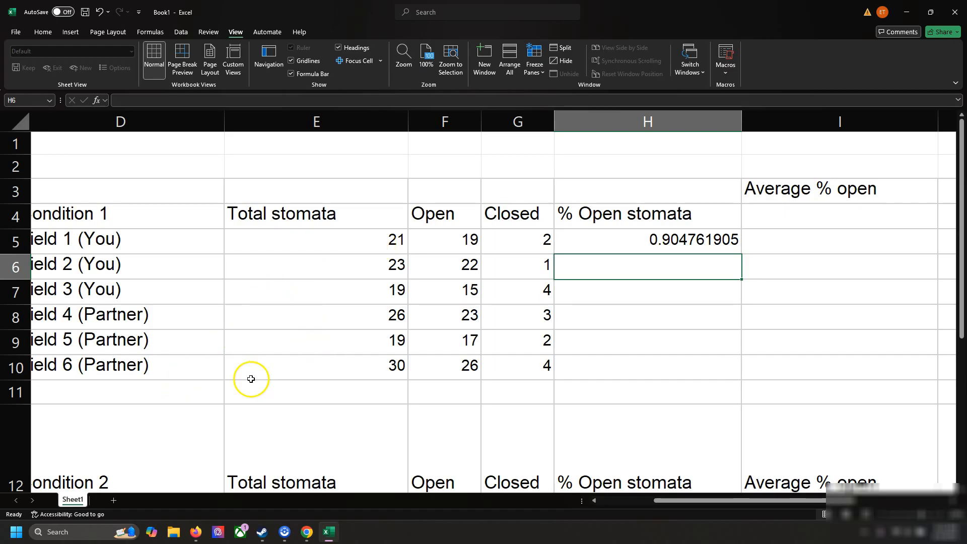
Switch to Calculator and divide 19 by 21 to check Field 1's percent open stomata, closing it when done
click(81, 529)
text(cal)
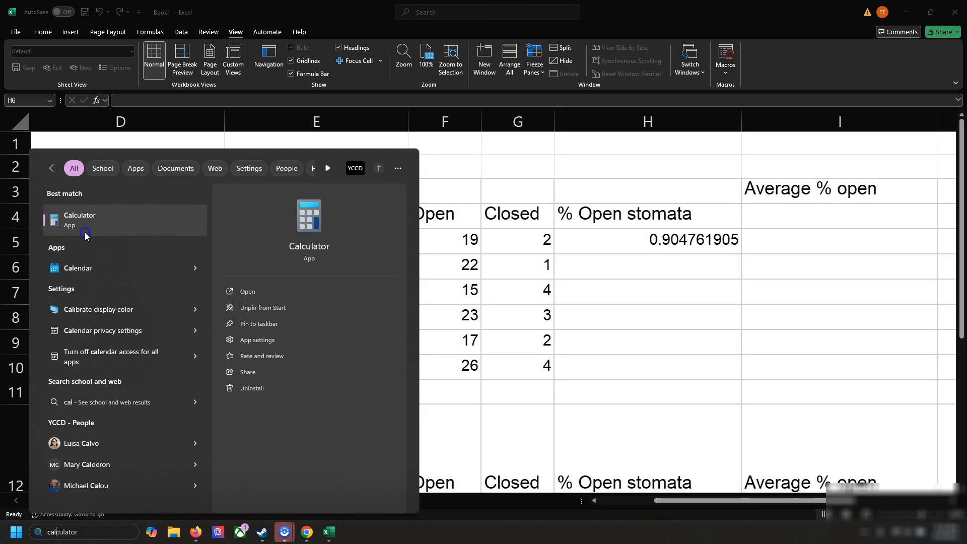
click(86, 235)
click(117, 137)
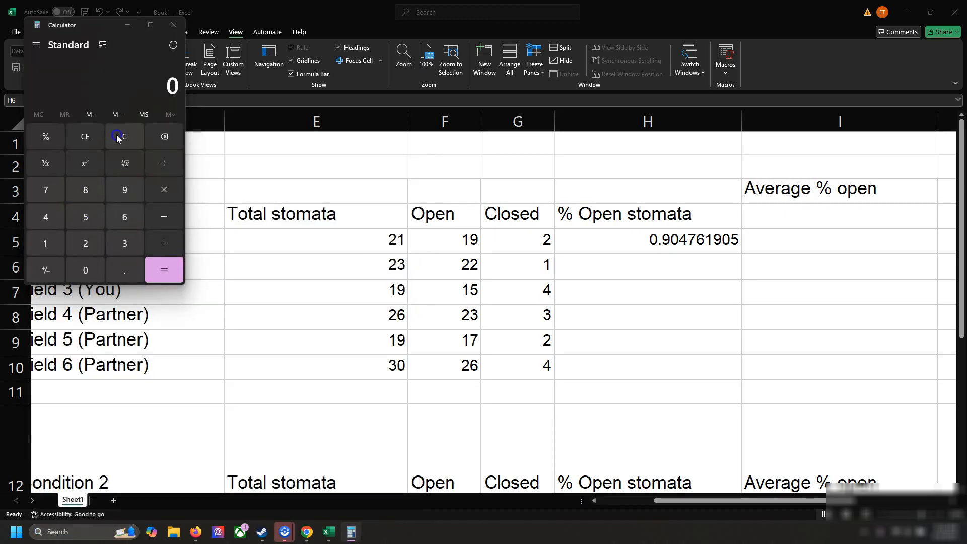
click(46, 243)
click(125, 190)
click(176, 164)
click(85, 243)
click(45, 243)
click(153, 272)
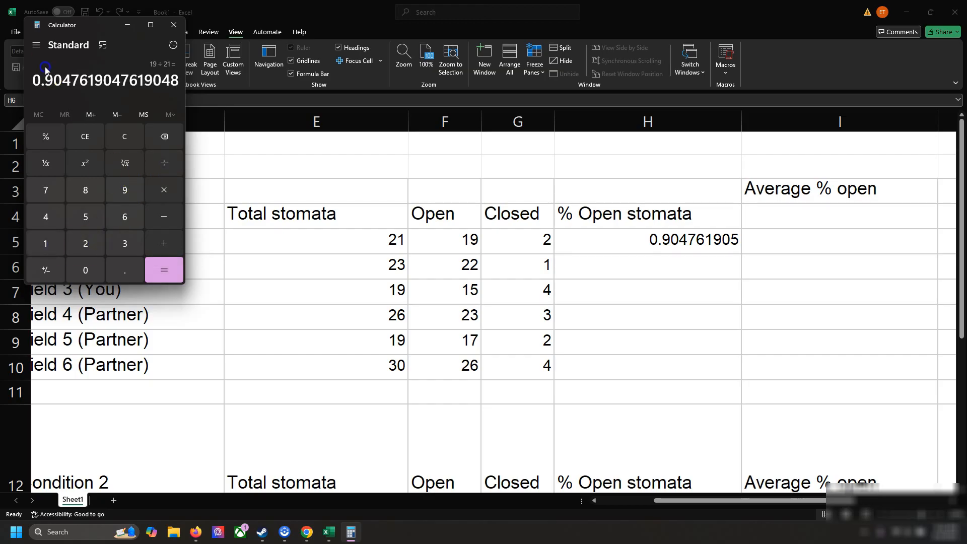
click(174, 25)
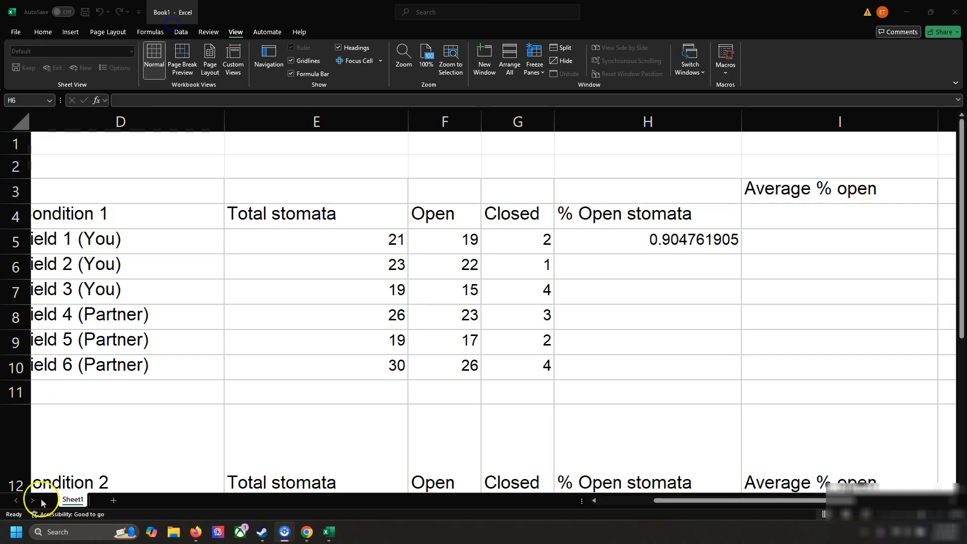
Fill the percent open stomata formula from H5 down to H10 for the other Condition 1 fields
click(709, 250)
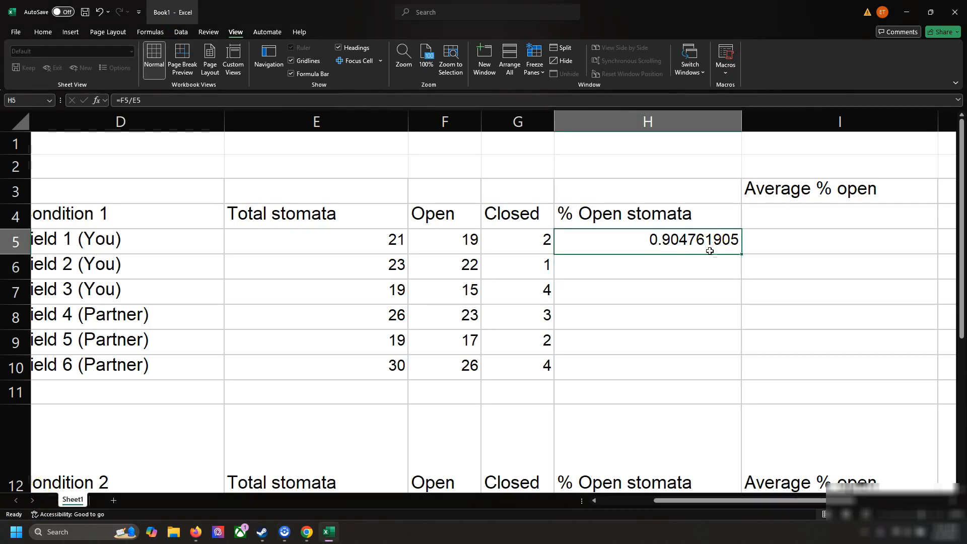
click(710, 255)
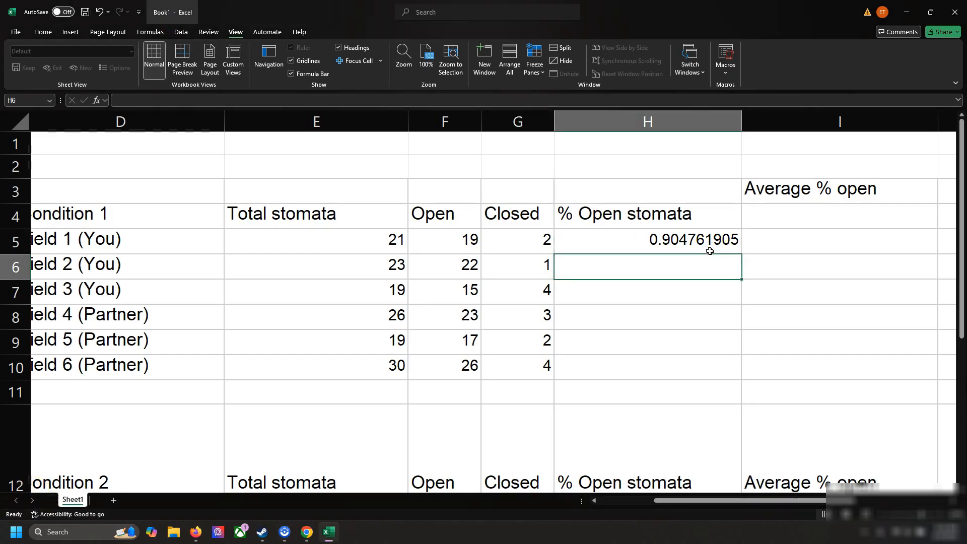
click(710, 251)
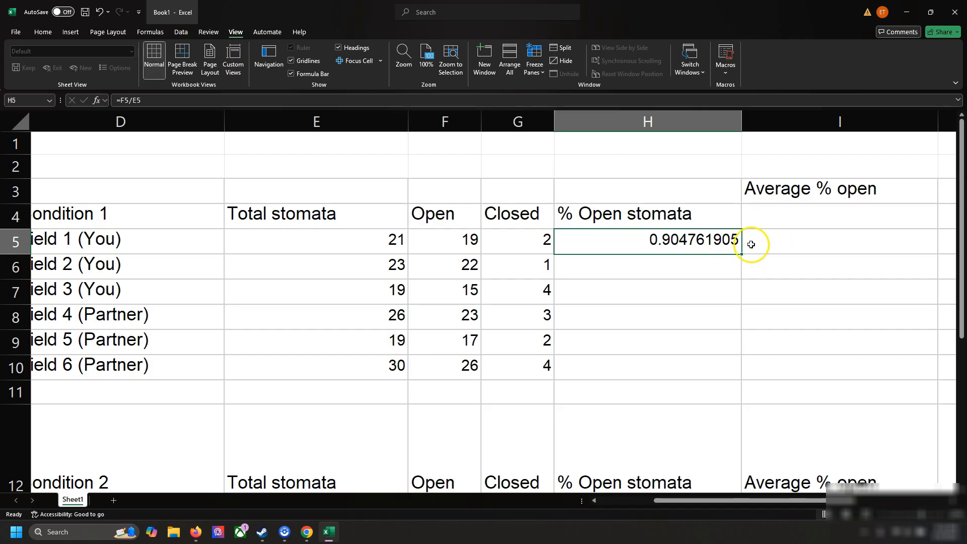
click(337, 173)
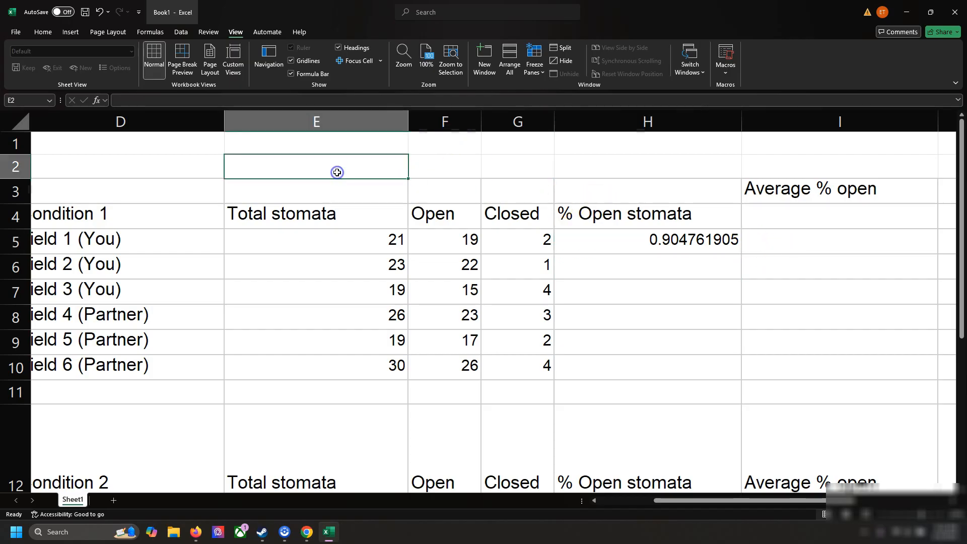
click(648, 241)
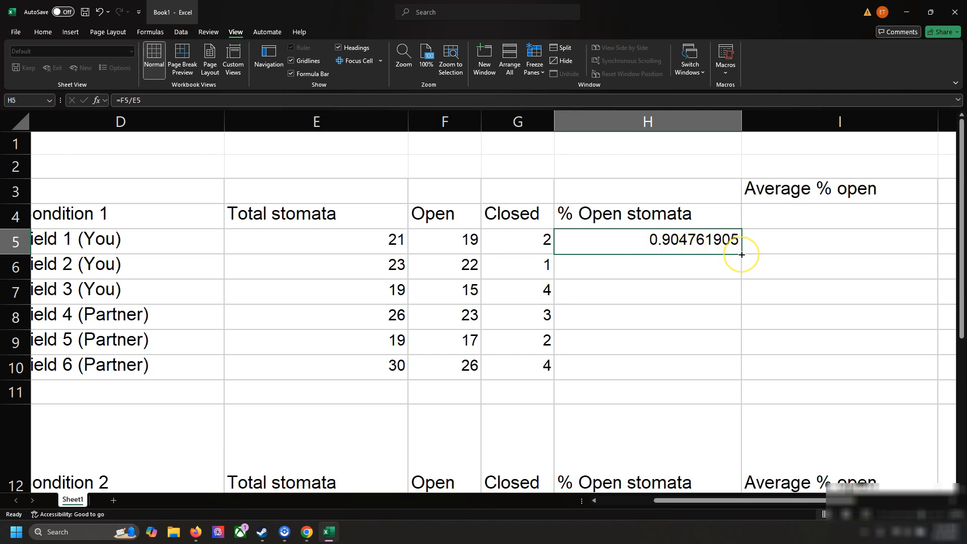
drag(741, 254, 725, 372)
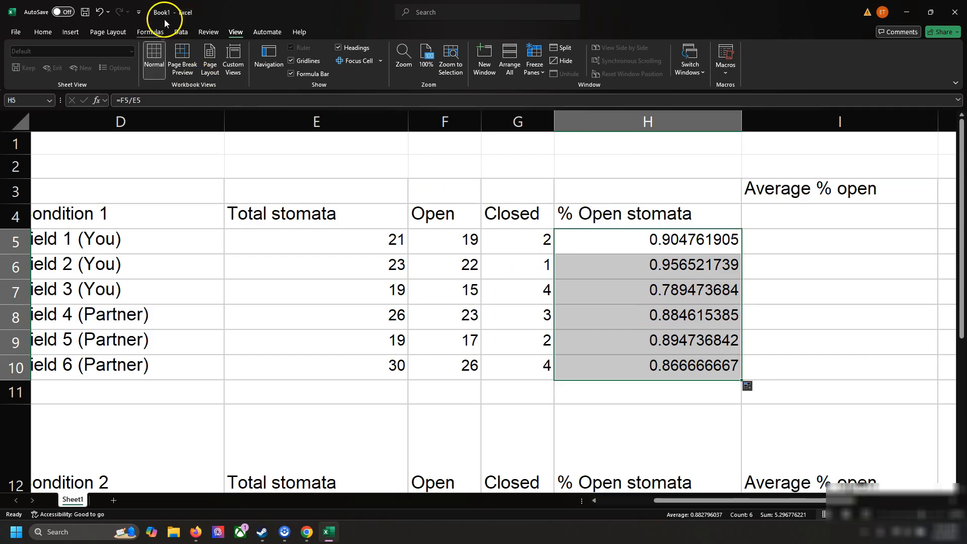
click(177, 34)
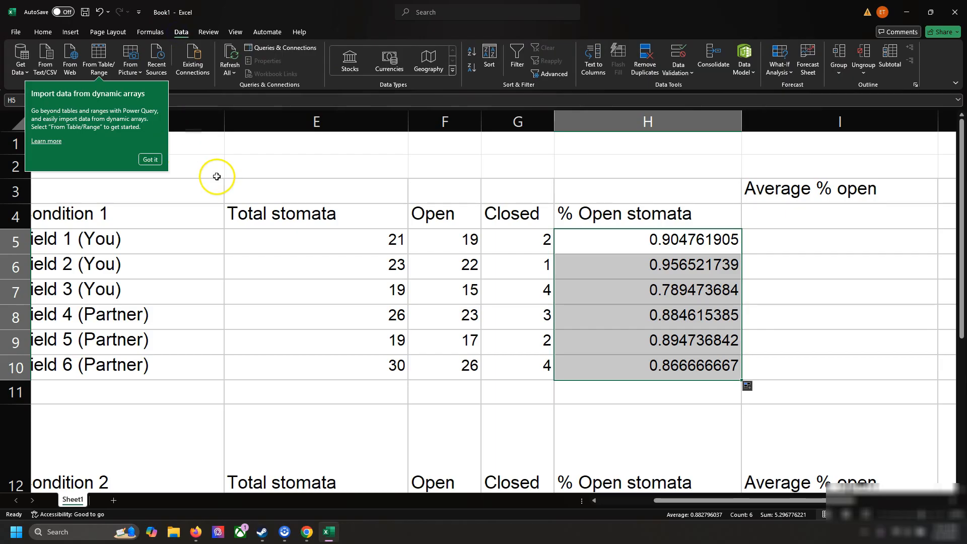
click(145, 159)
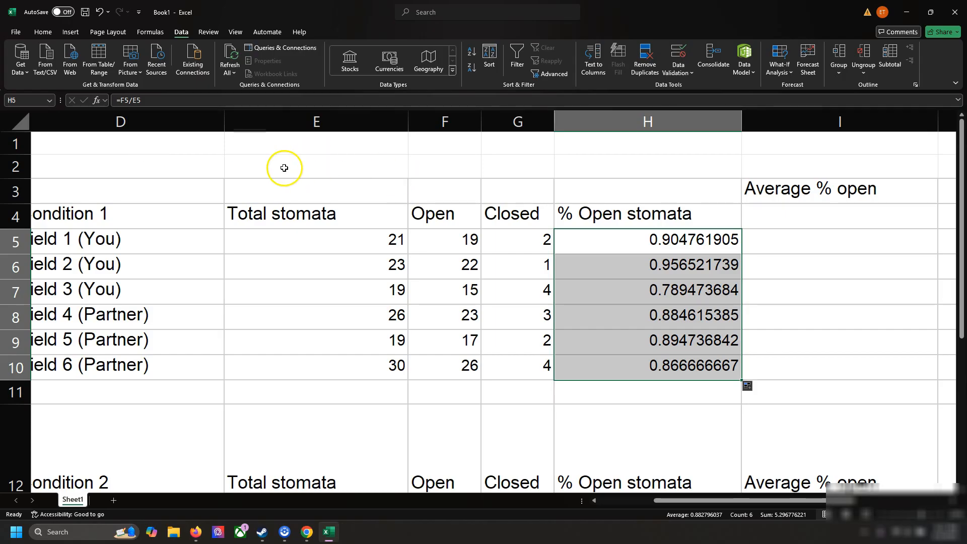
click(140, 31)
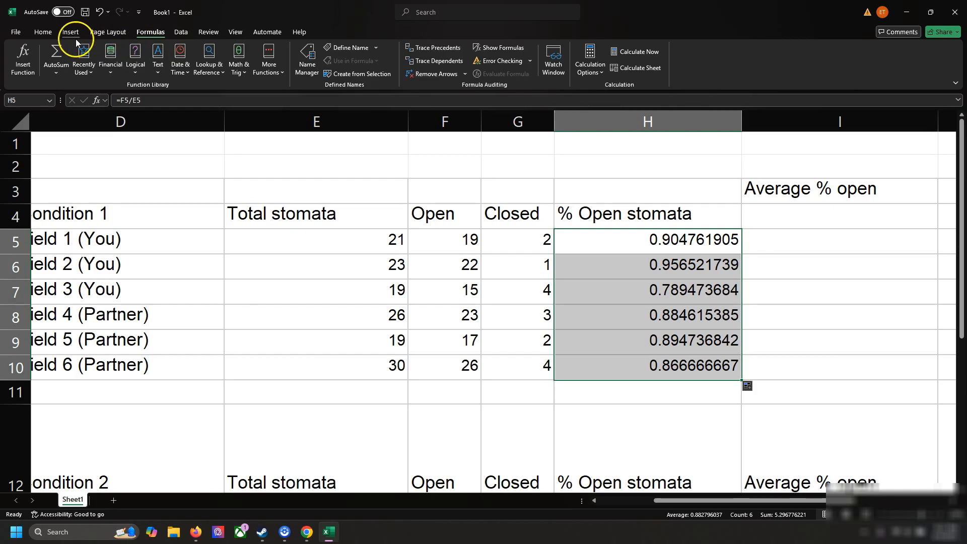
click(45, 32)
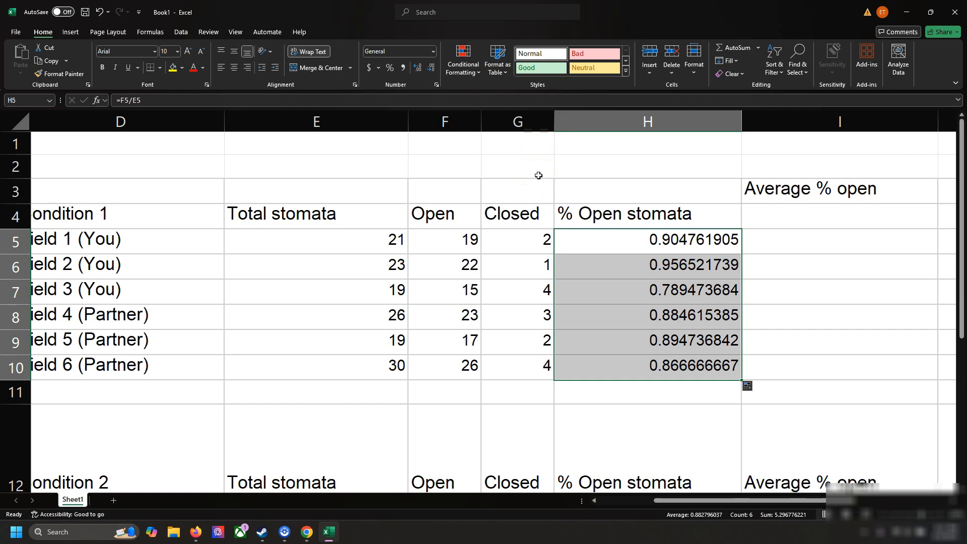
click(538, 226)
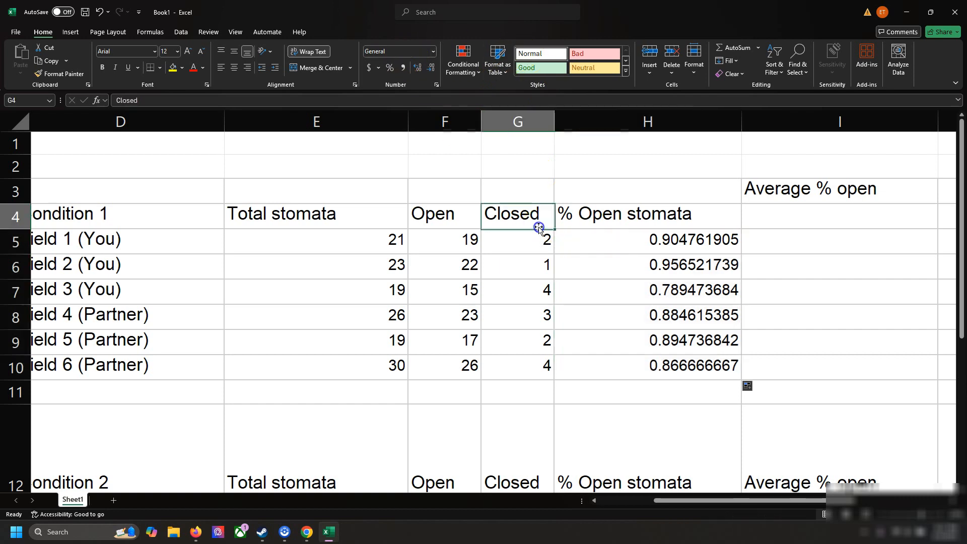
Format the Condition 1 percent open stomata values in H5:H10 to show two decimal places
drag(655, 247, 658, 366)
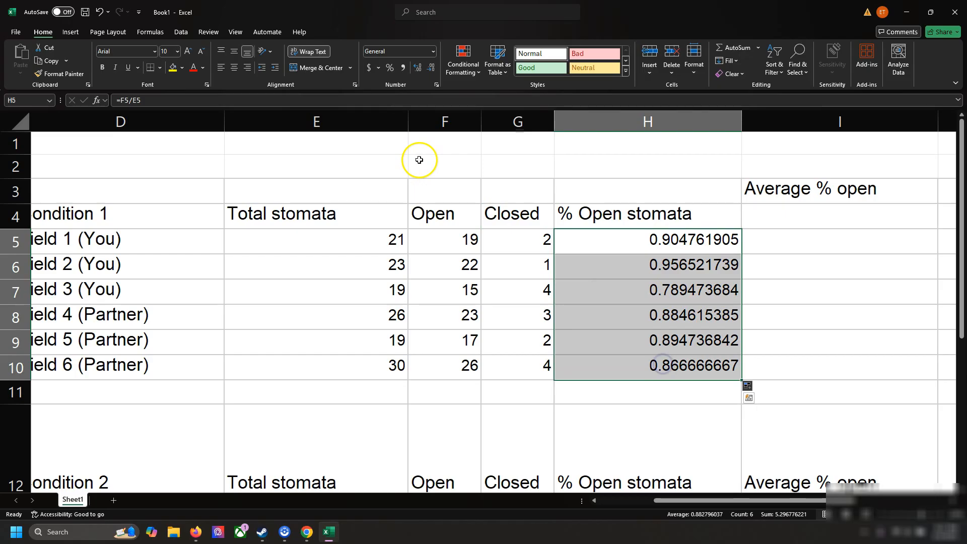
click(66, 34)
click(54, 34)
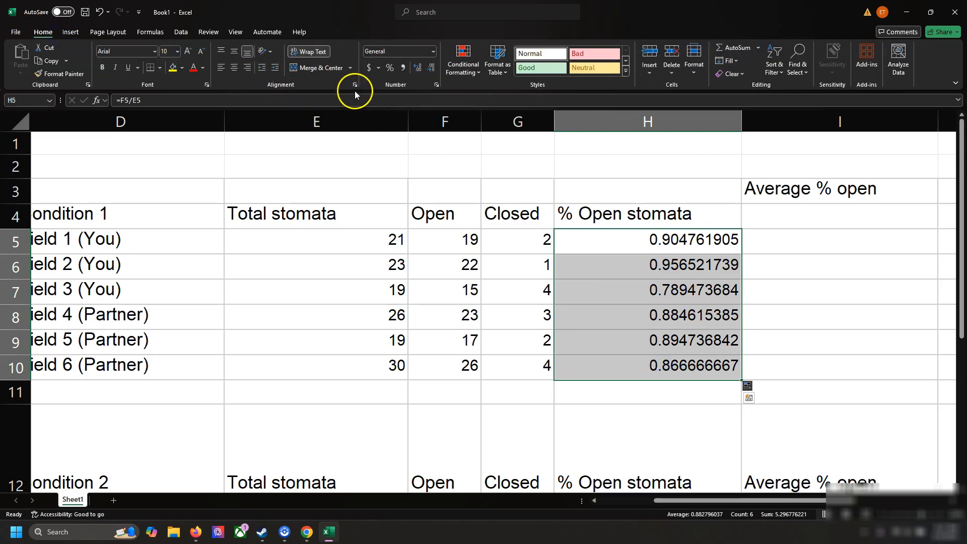
click(419, 68)
click(419, 68)
click(419, 68)
double_click(431, 68)
click(431, 68)
double_click(432, 68)
double_click(431, 68)
double_click(431, 68)
click(435, 72)
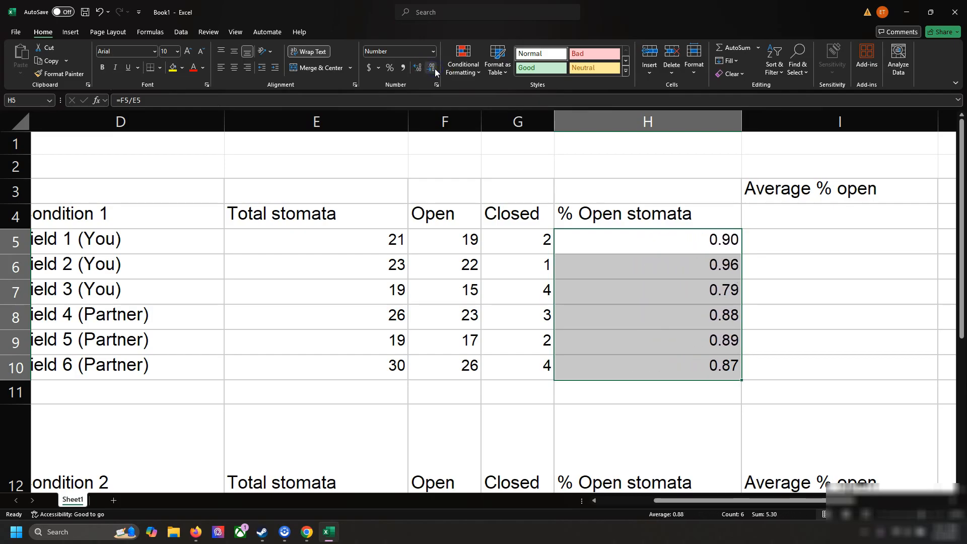
drag(740, 267, 743, 268)
key(ctrl+z)
click(771, 261)
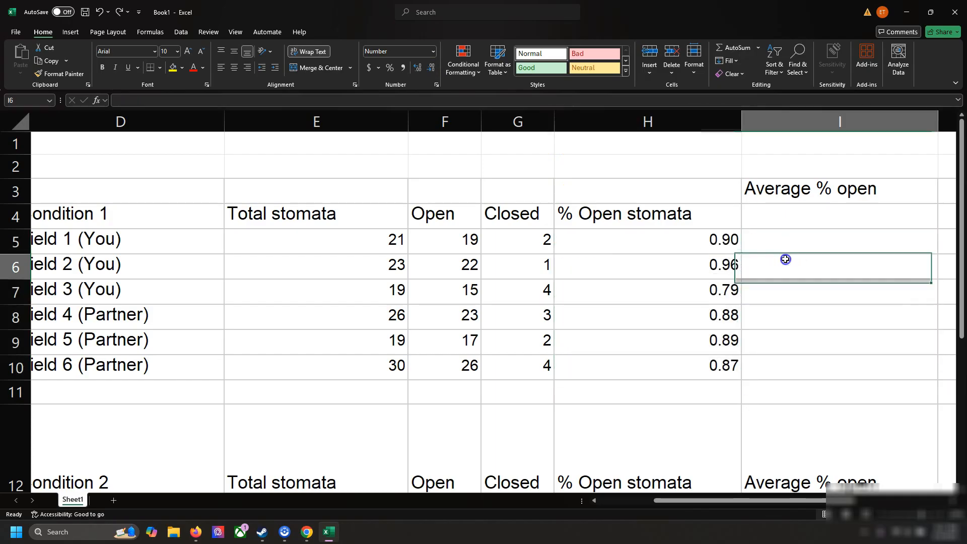
Copy the percent open stomata formulas in H5:H10 of Condition 1 and paste them into Condition 2 starting at H13
drag(694, 246, 682, 356)
key(ctrl+c)
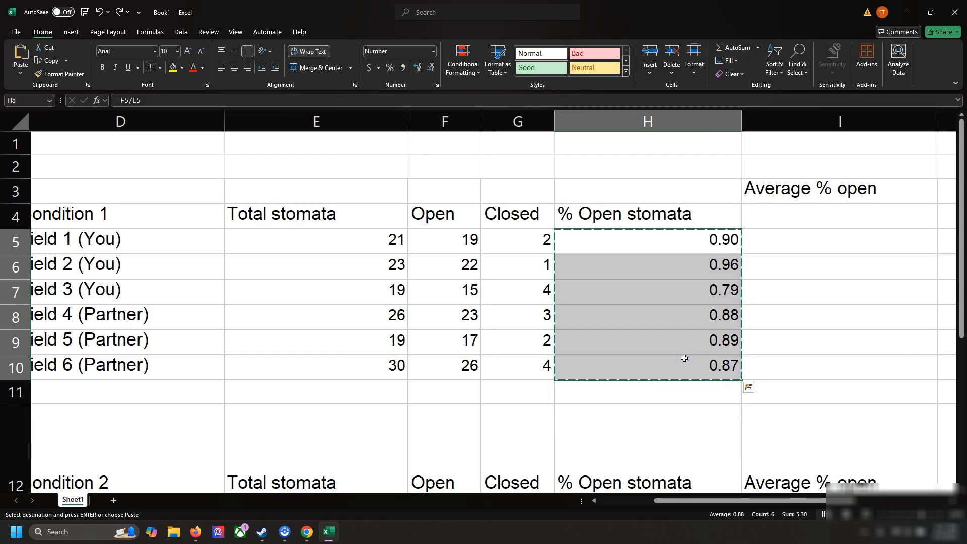
right_click(684, 358)
click(728, 83)
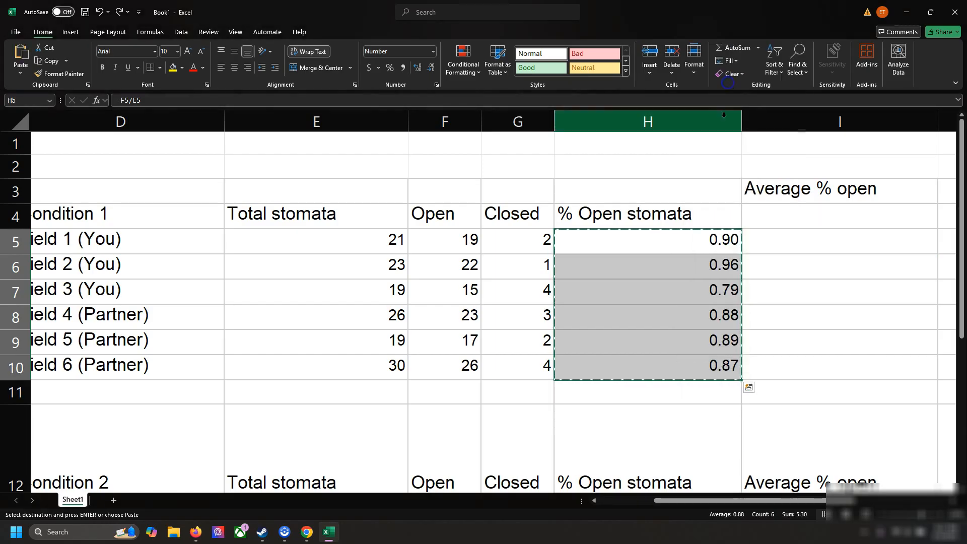
scroll(690, 308, down, 3)
right_click(657, 328)
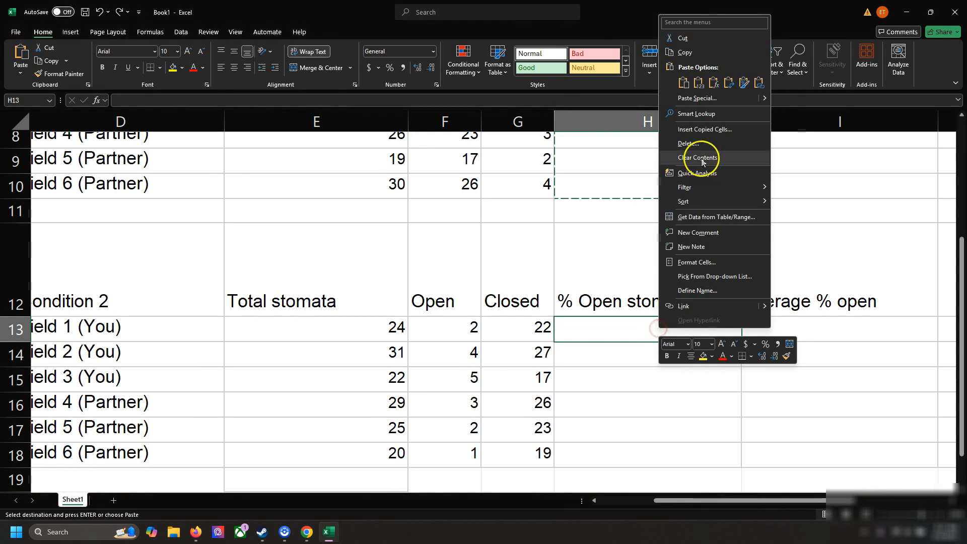
click(683, 83)
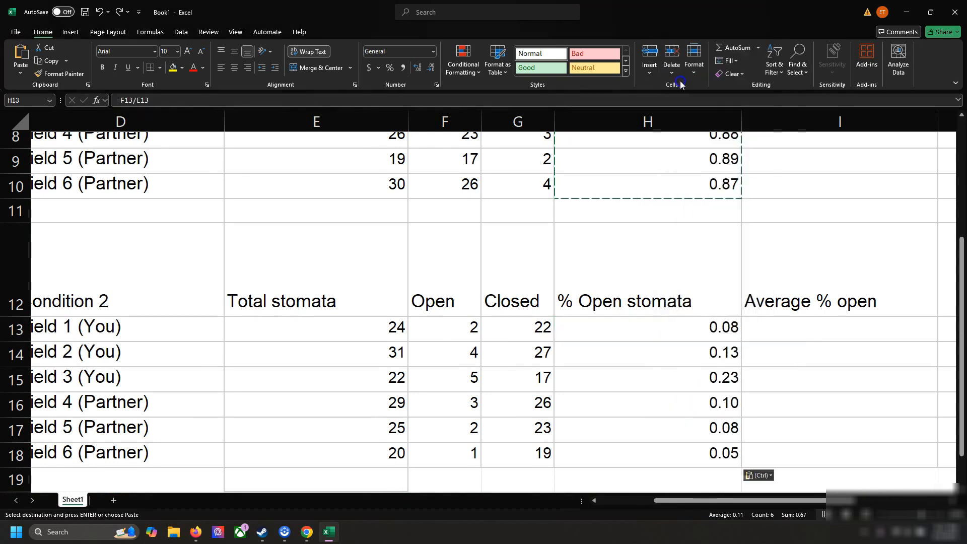
Check which cells the pasted percent open stomata formulas of Condition 2 reference, comparing them with those of Condition 1
click(706, 330)
scroll(707, 332, up, 2)
scroll(707, 335, down, 1)
scroll(707, 335, up, 1)
click(707, 335)
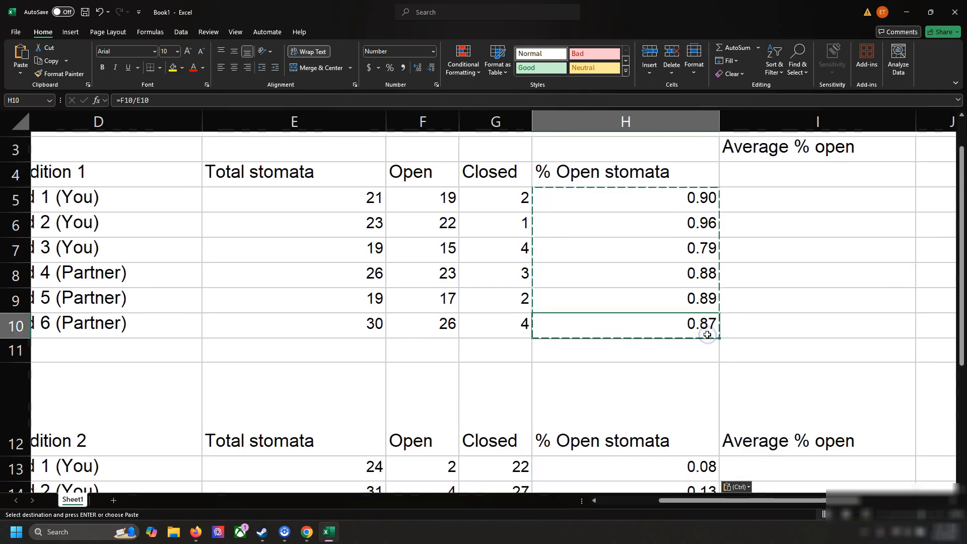
scroll(707, 334, down, 2)
click(707, 380)
key(Escape)
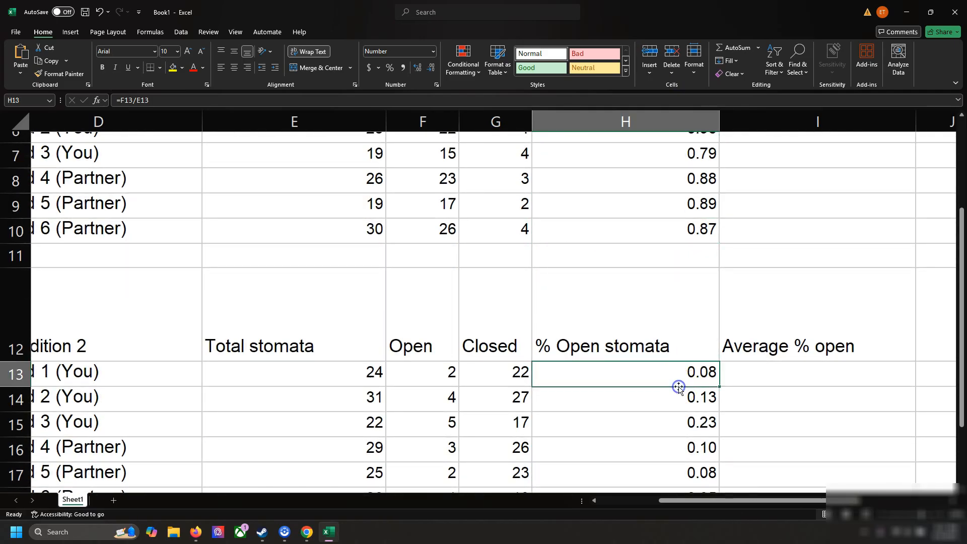
scroll(679, 388, down, 3)
scroll(678, 389, up, 2)
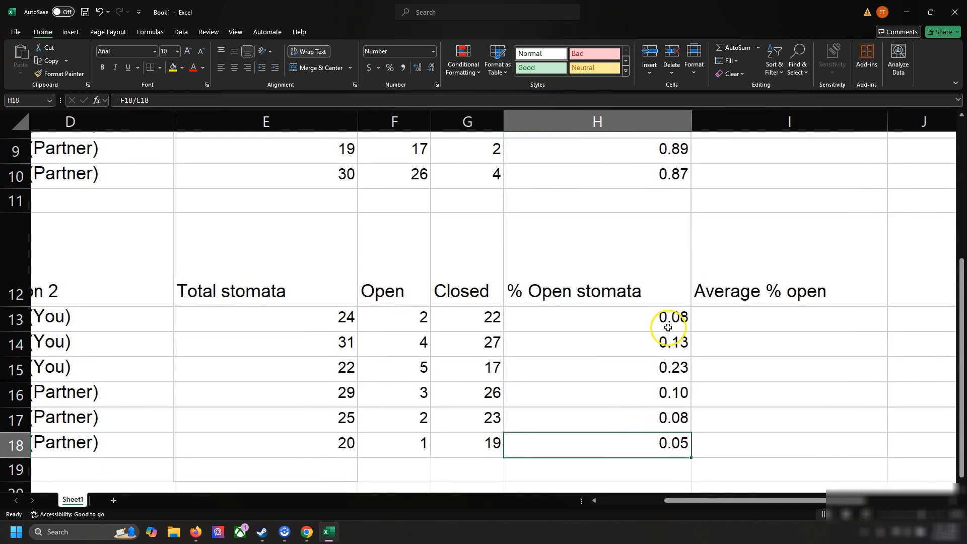
double_click(669, 322)
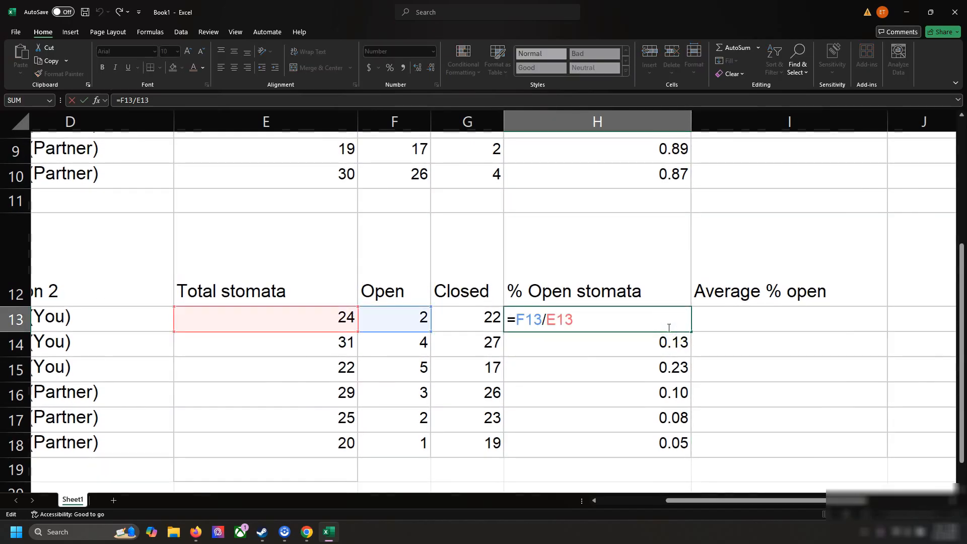
key(Return)
scroll(669, 328, up, 3)
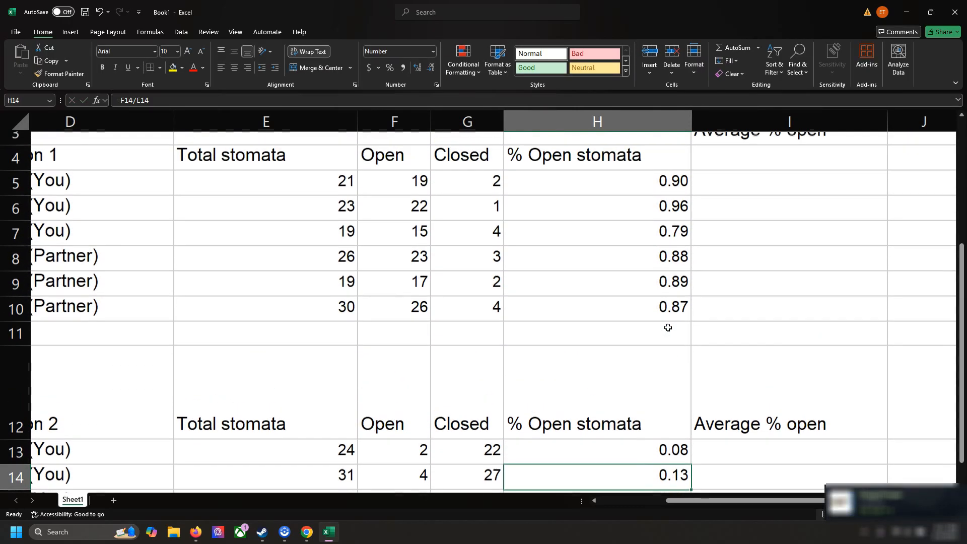
Select cell I4 under the Condition 1 Average % open heading
scroll(667, 328, right, 3)
click(633, 222)
scroll(630, 232, right, 2)
drag(500, 240, 468, 380)
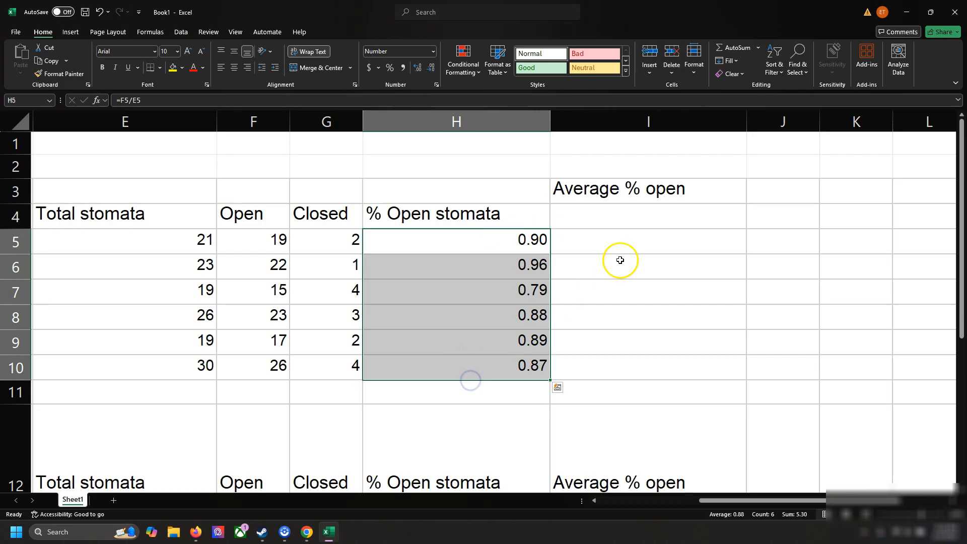
click(635, 225)
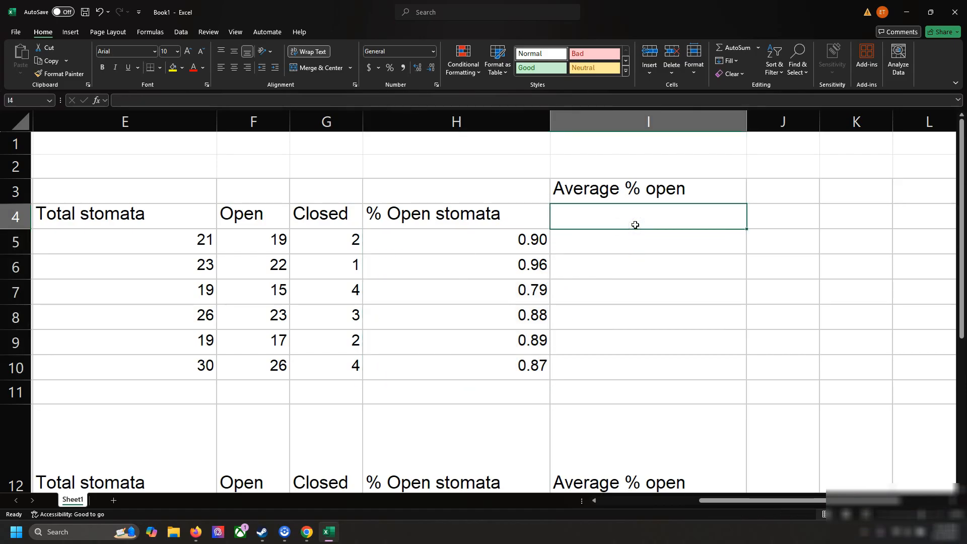
text(=)
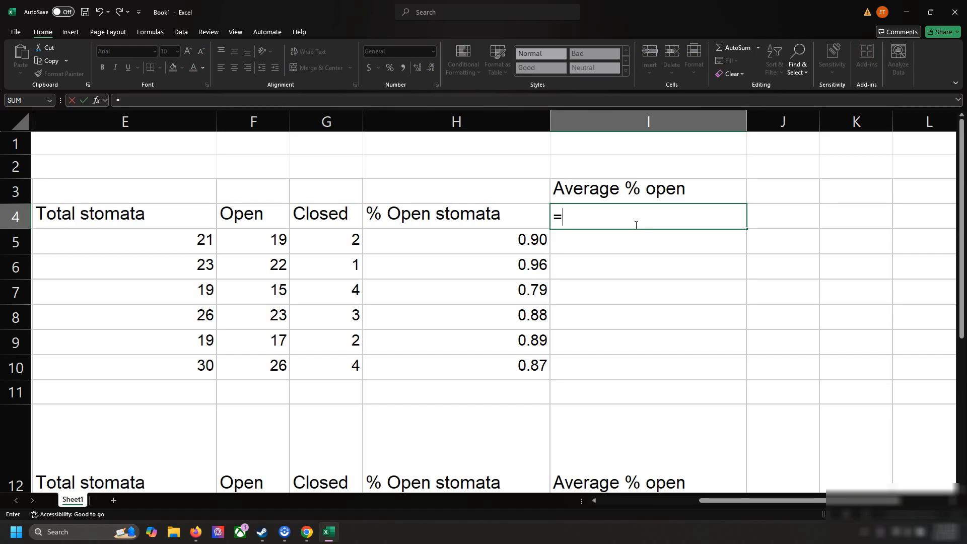
text(aver)
key(BackSpace)
key(BackSpace)
key(BackSpace)
key(BackSpace)
text(aV)
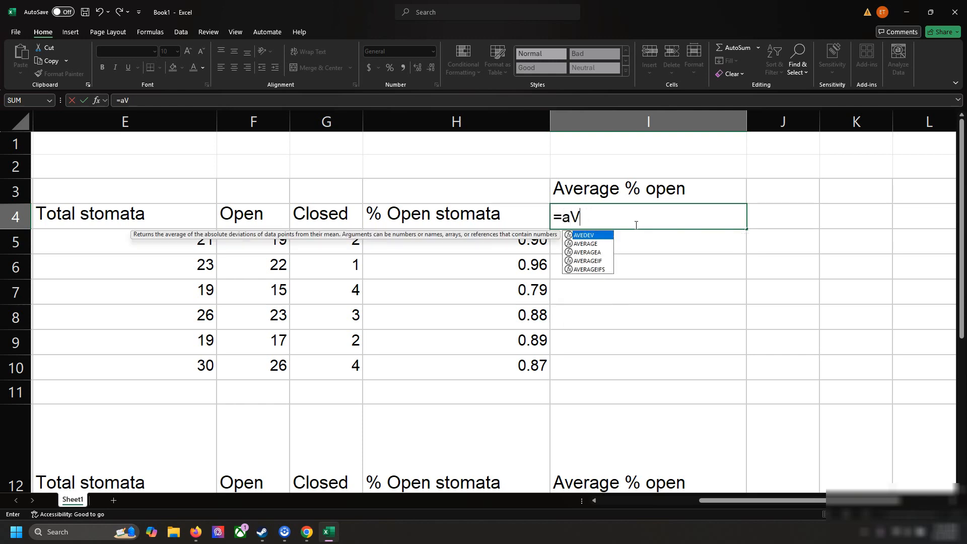
text(eRaGe()
click(561, 212)
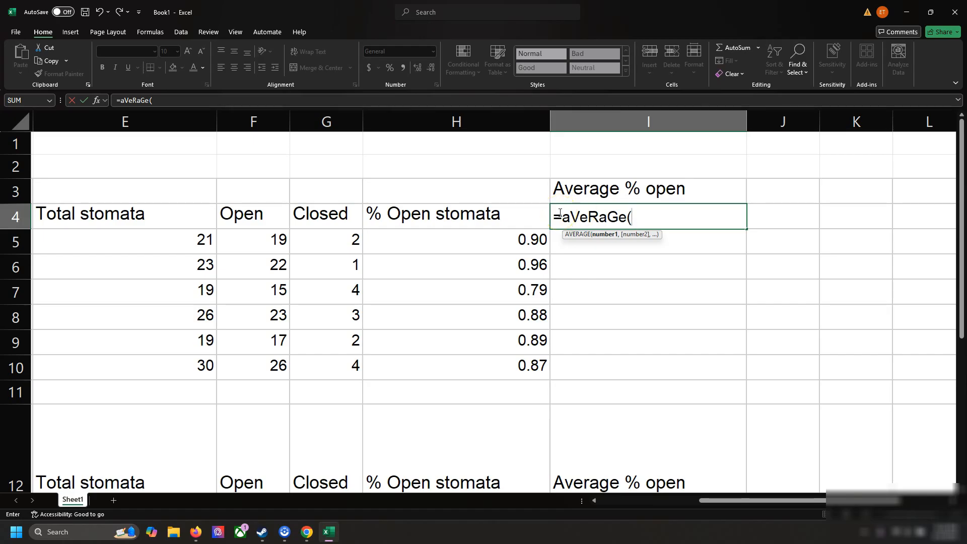
click(500, 220)
text(H5)
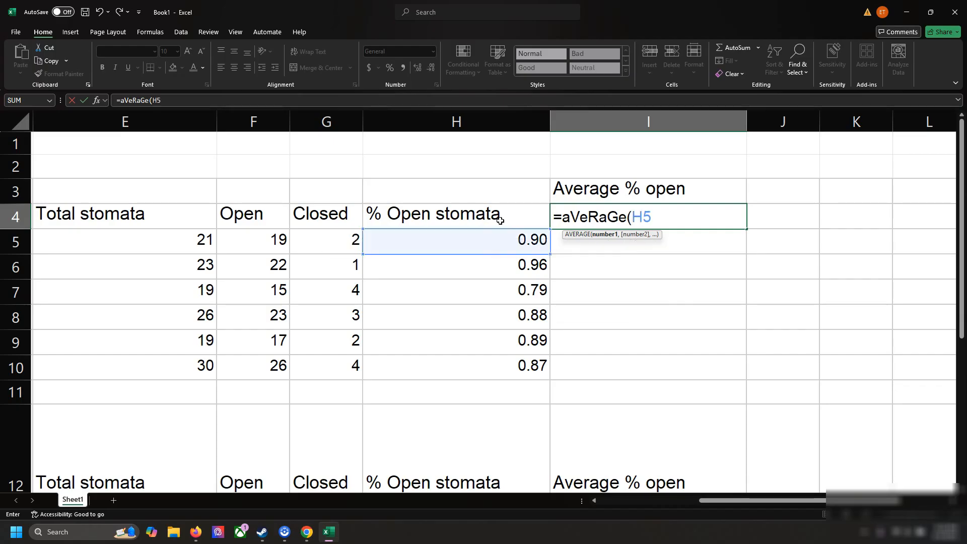
text(:H)
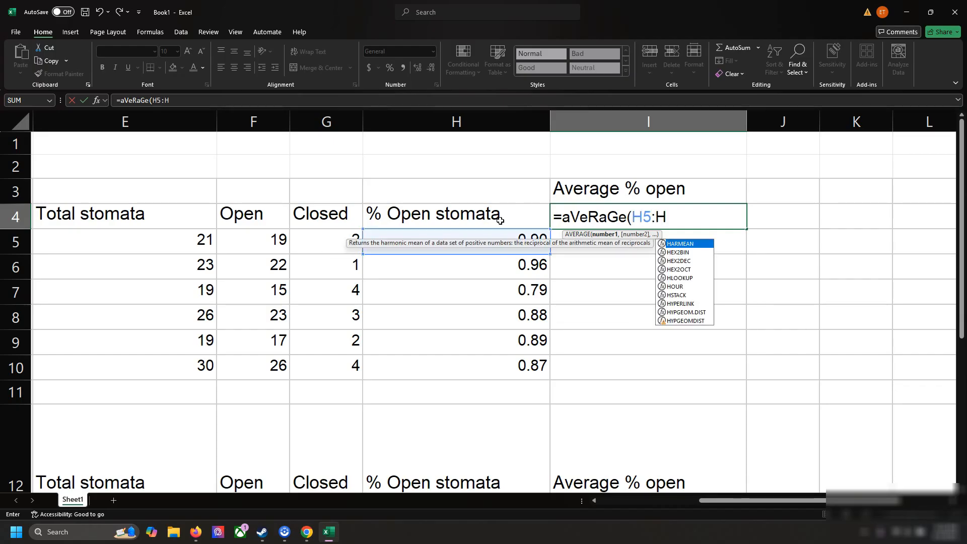
text(10)
key(BackSpace)
key(BackSpace)
key(BackSpace)
key(BackSpace)
key(BackSpace)
key(BackSpace)
key(BackSpace)
key(BackSpace)
key(BackSpace)
key(BackSpace)
key(BackSpace)
key(BackSpace)
key(BackSpace)
key(BackSpace)
key(BackSpace)
Calculate the Condition 1 average percent open in I4 with an AVERAGE formula over H5:H10
text(=ave)
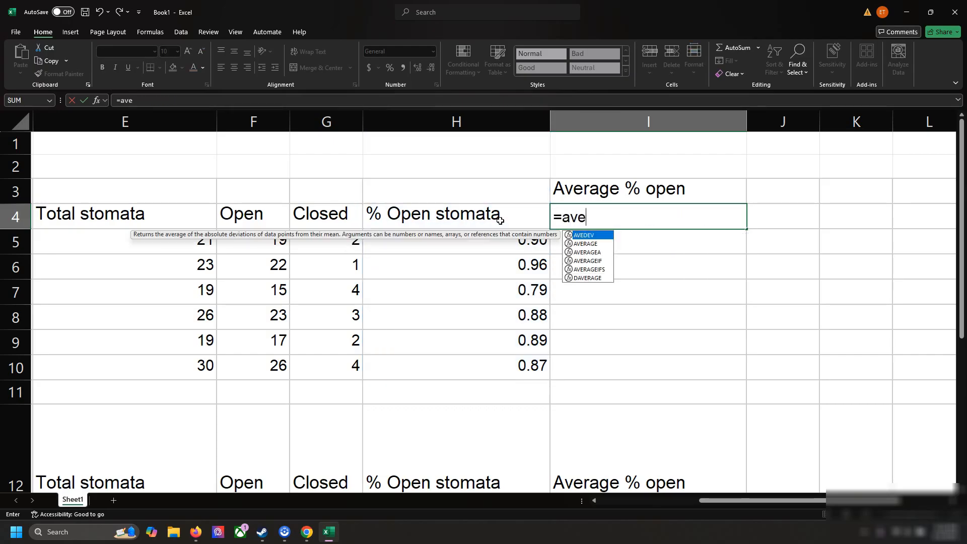
text(rage()
drag(503, 239, 490, 367)
key(Return)
Calculate the Condition 2 average percent open in I13 with an AVERAGE formula over H13:H18
scroll(669, 361, down, 3)
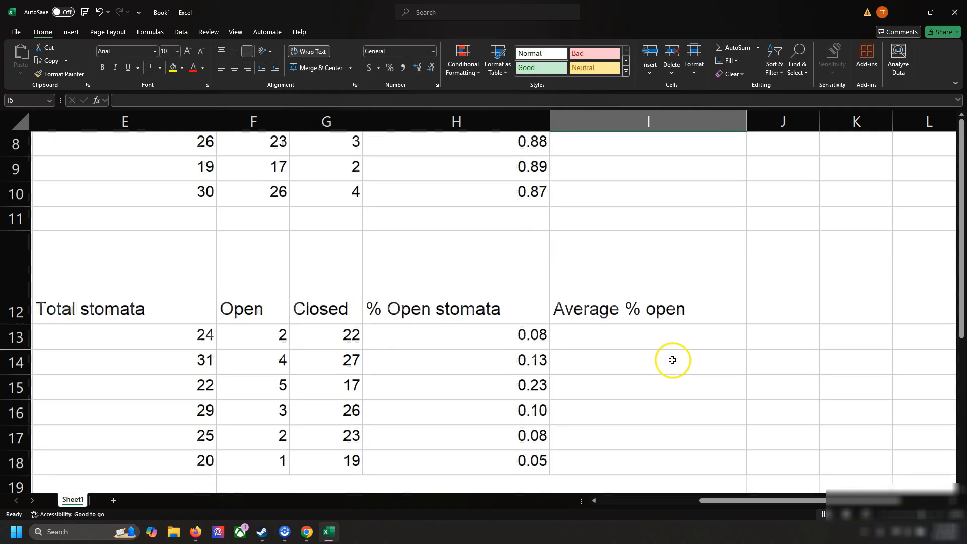
click(635, 315)
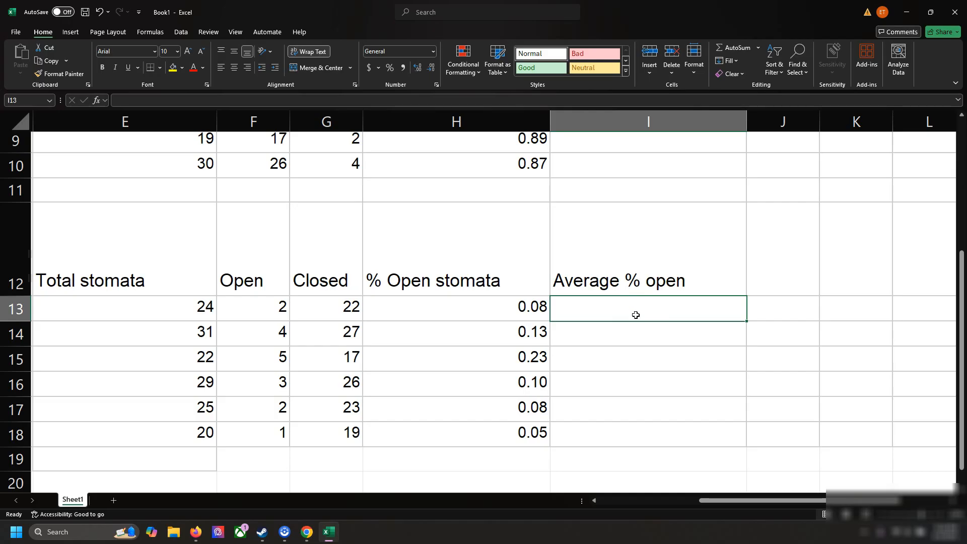
text(=average9)
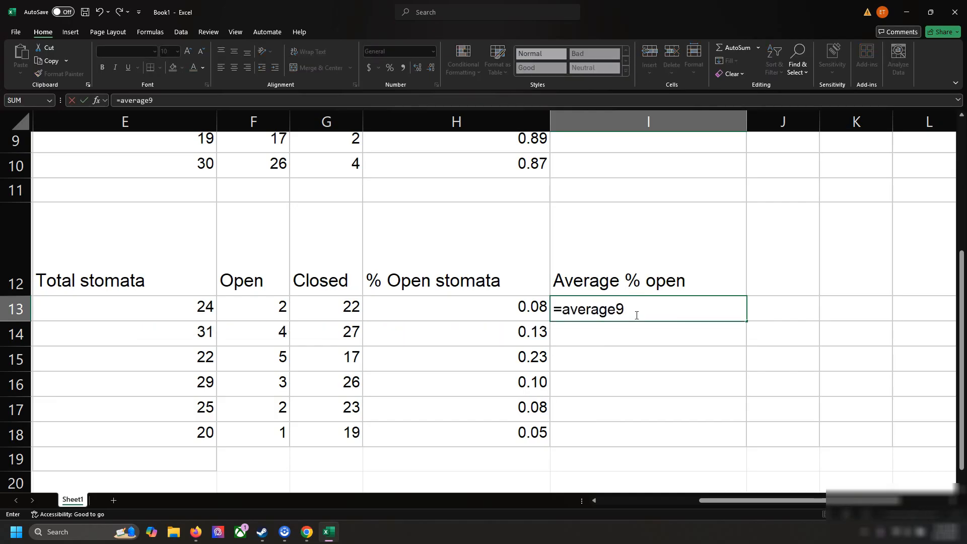
key(BackSpace)
text((H13:H19)
key(BackSpace)
text(9)
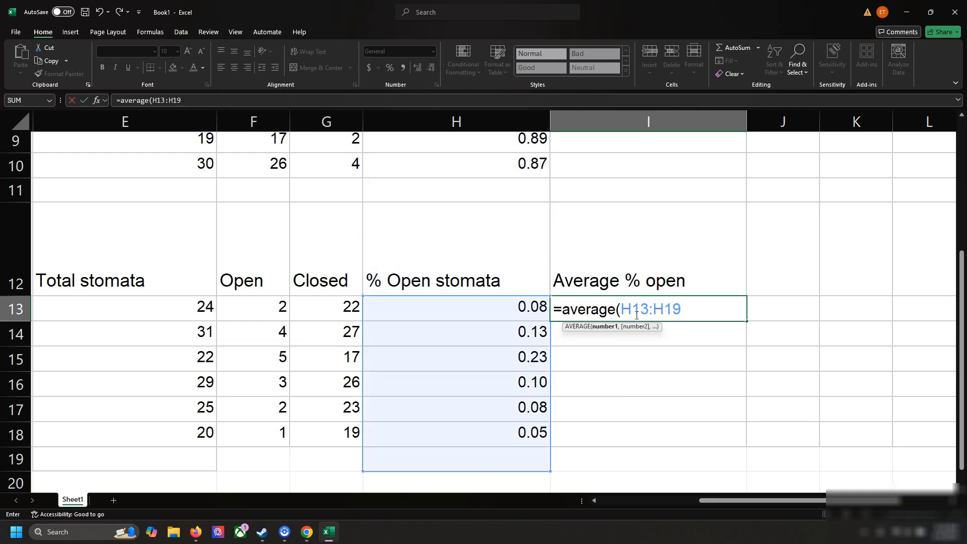
key(Return)
Check the average percent open formulas in I4 and I13 and the area beside the data tables
scroll(636, 315, up, 3)
scroll(635, 315, down, 1)
click(609, 227)
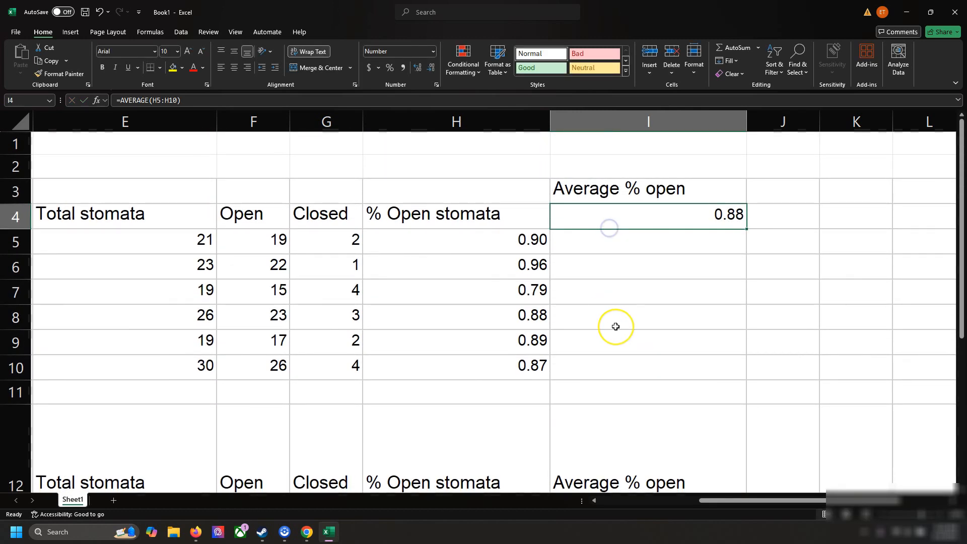
scroll(615, 326, down, 3)
click(648, 270)
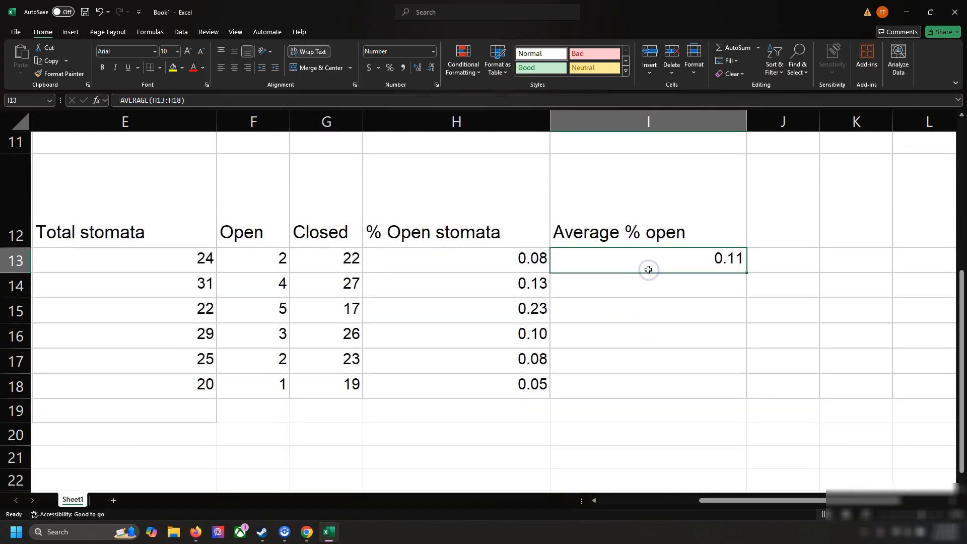
scroll(583, 262, right, 3)
scroll(586, 263, up, 3)
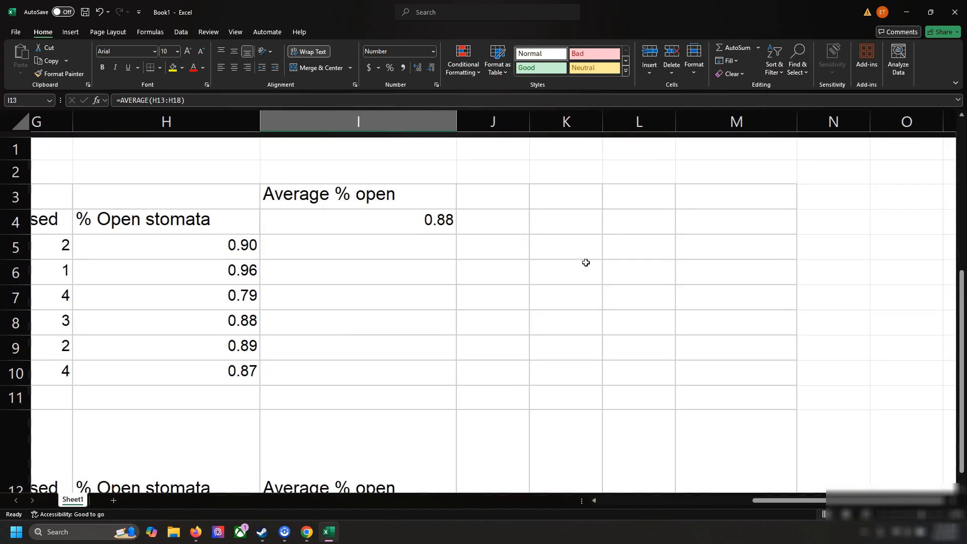
scroll(585, 262, right, 1)
scroll(586, 263, down, 1)
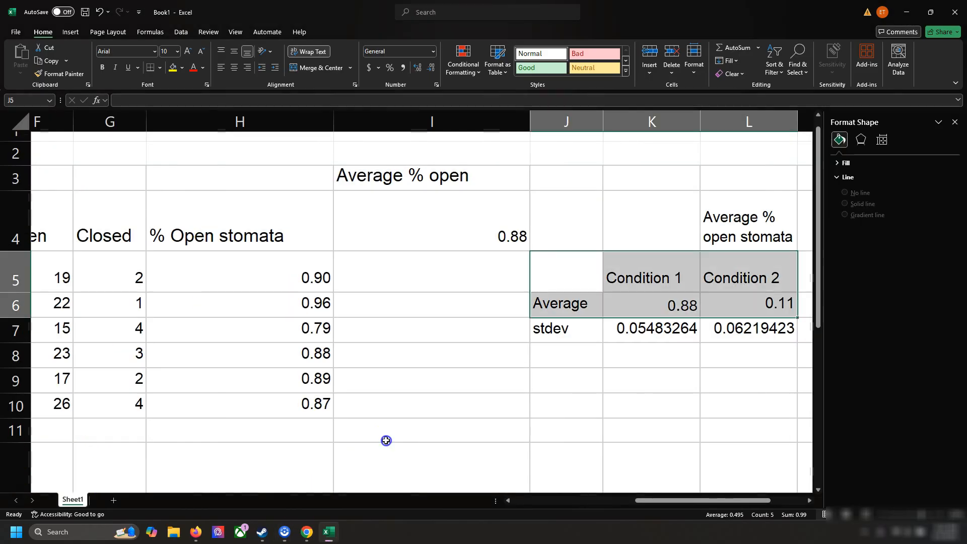
Undo the existing summary table of averages and standard deviations in columns J to L until its cells are empty
click(576, 329)
drag(576, 288, 715, 323)
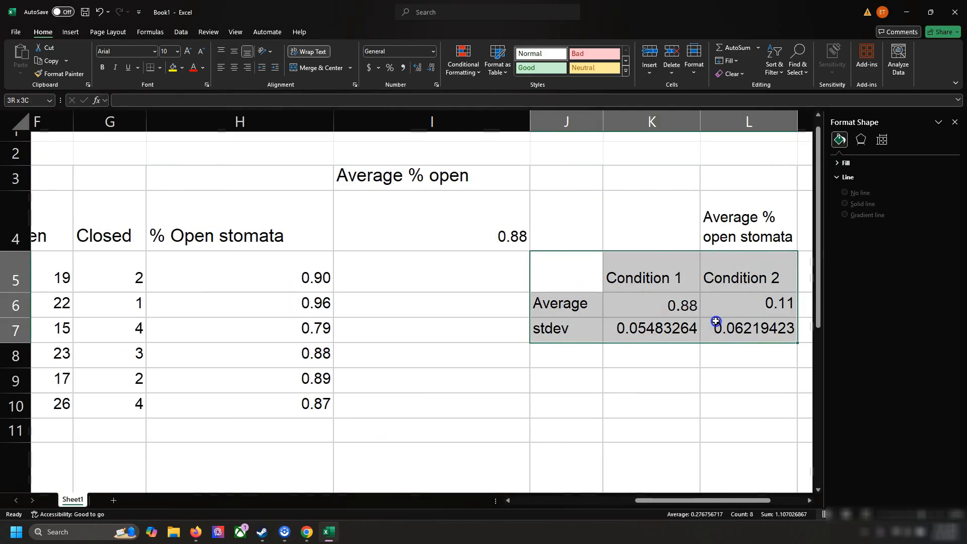
click(716, 321)
key(ctrl+z)
key(ctrl+z)
key(ctrl+z)
key(BackSpace)
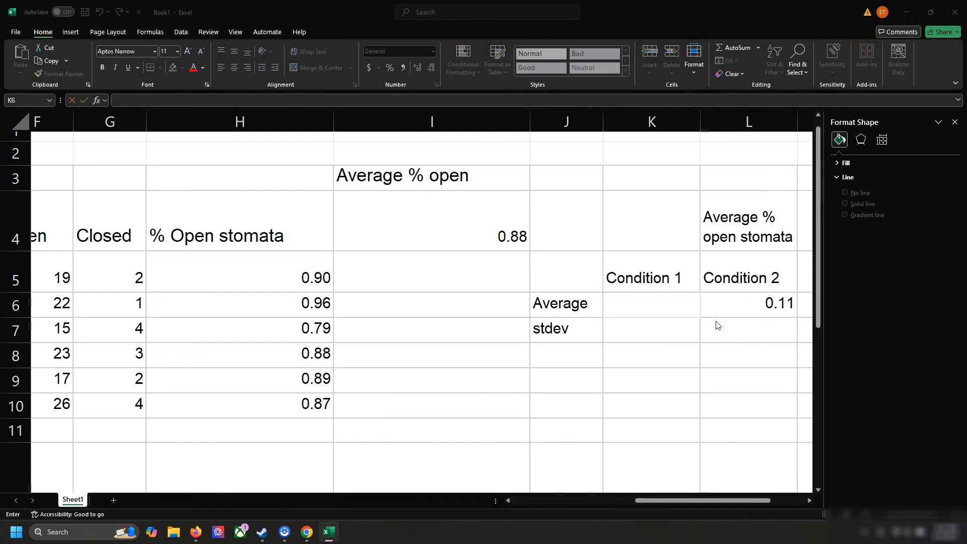
key(ctrl+z)
key(ctrl+z)
key(ctrl+z)
key(ctrl+z)
key(ctrl+z)
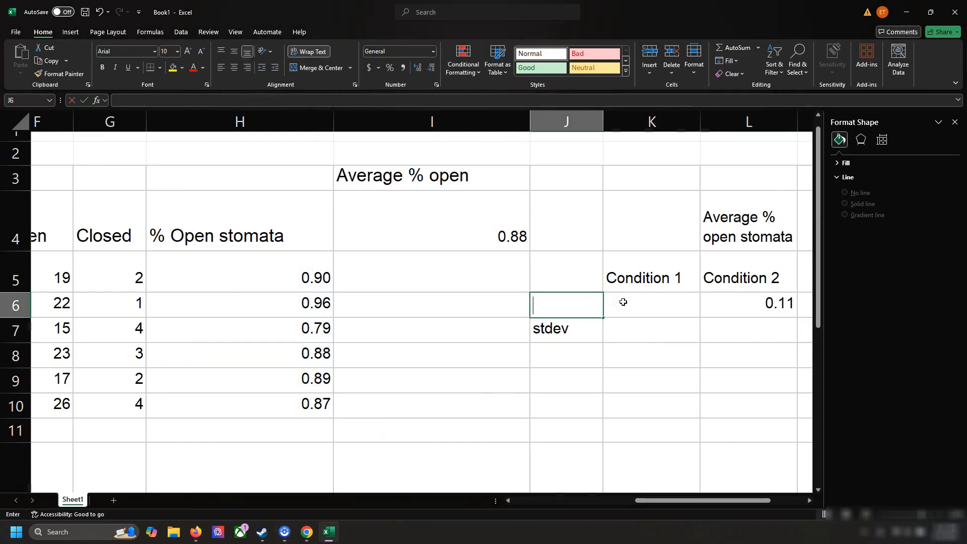
key(ctrl+z)
key(ctrl+z)
key(ctrl+z)
key(ctrl+z)
key(ctrl+z)
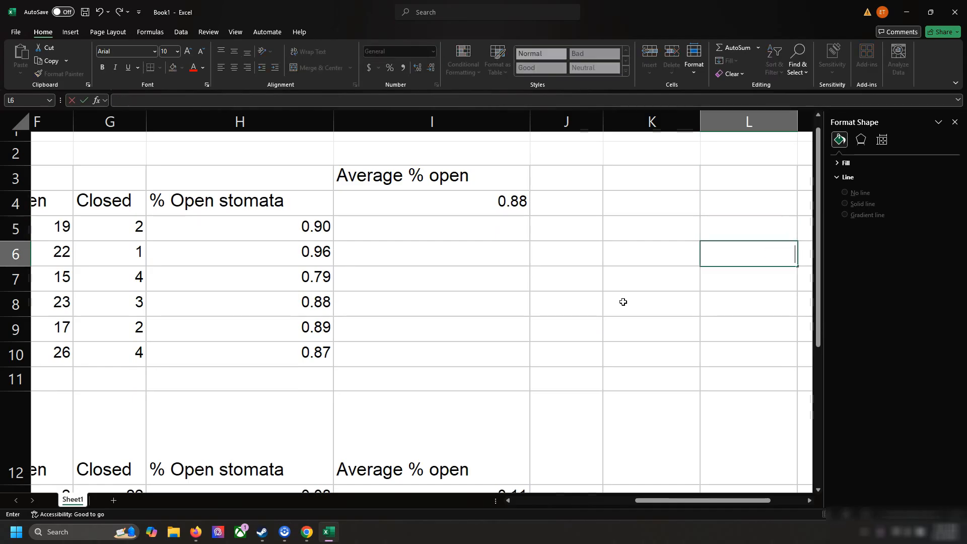
key(ctrl+z)
key(ctrl+z)
Enter the summary table's column headings Condition 1 in K6 and Condition 2 in L6
text(Condition)
key(Tab)
text(Cond)
text(2)
key(Return)
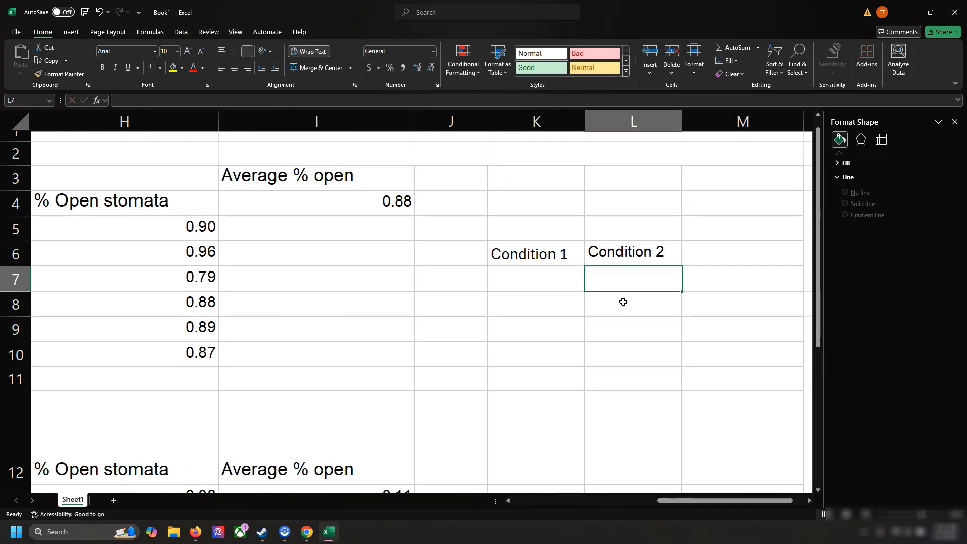
Enter the summary table's row labels Average % open in J7 and Standard deviation in J8
key(Left)
key(Left)
text(Average %)
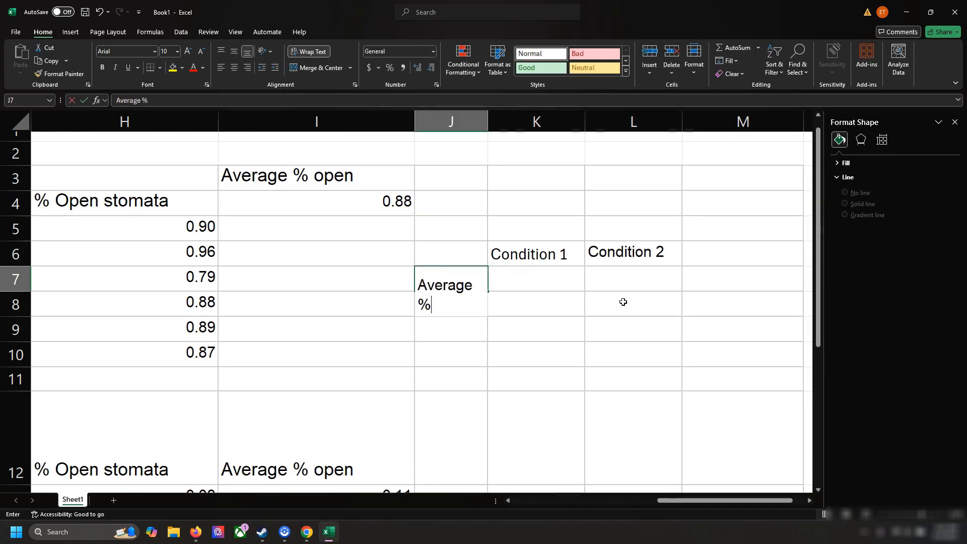
key(Return)
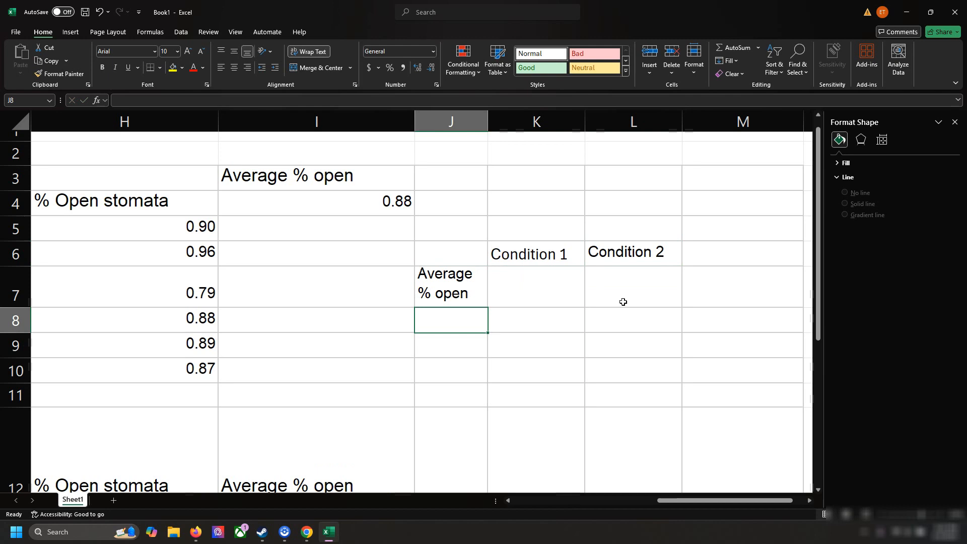
text(Standar)
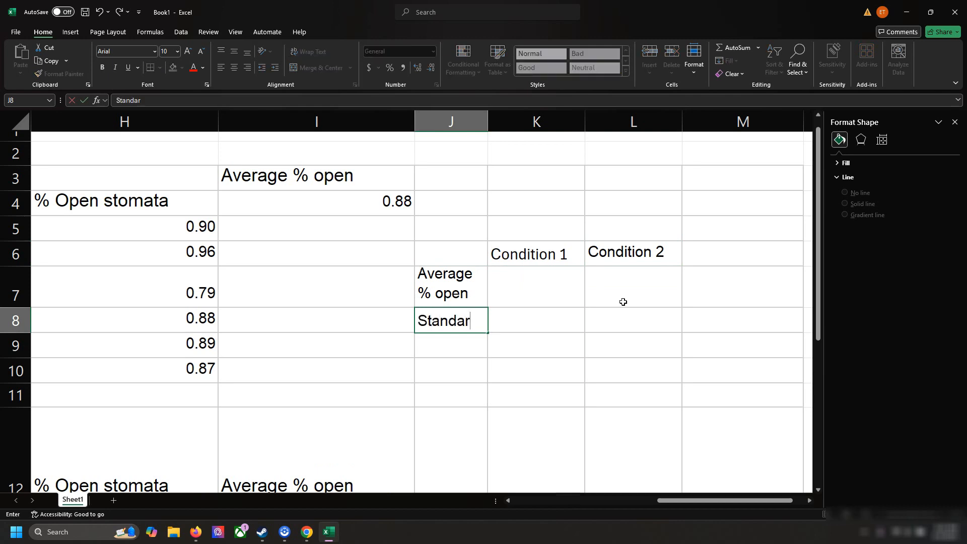
text(d dec)
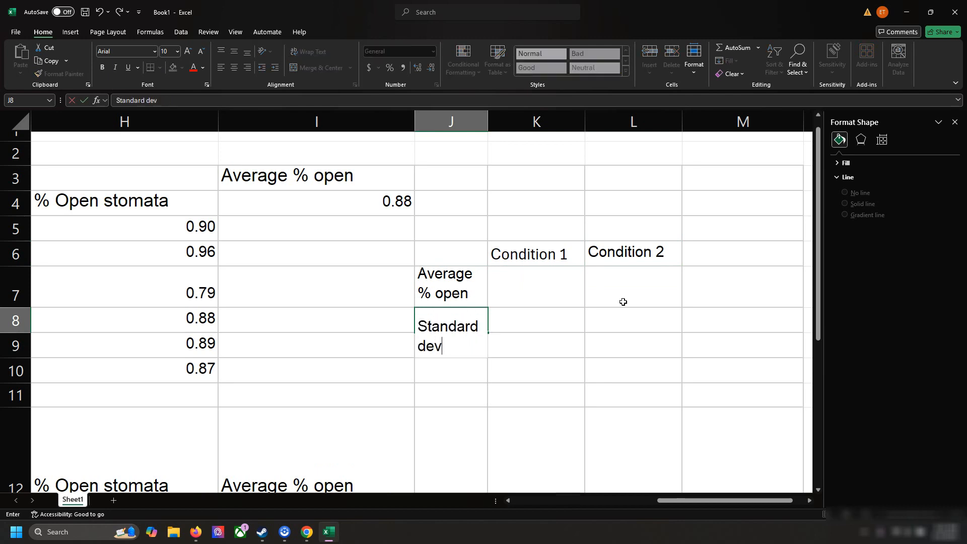
text(iation)
key(Return)
Review the new summary table's layout against the Condition 1 data and its average percent open in I4
key(Right)
key(Up)
key(Up)
key(Up)
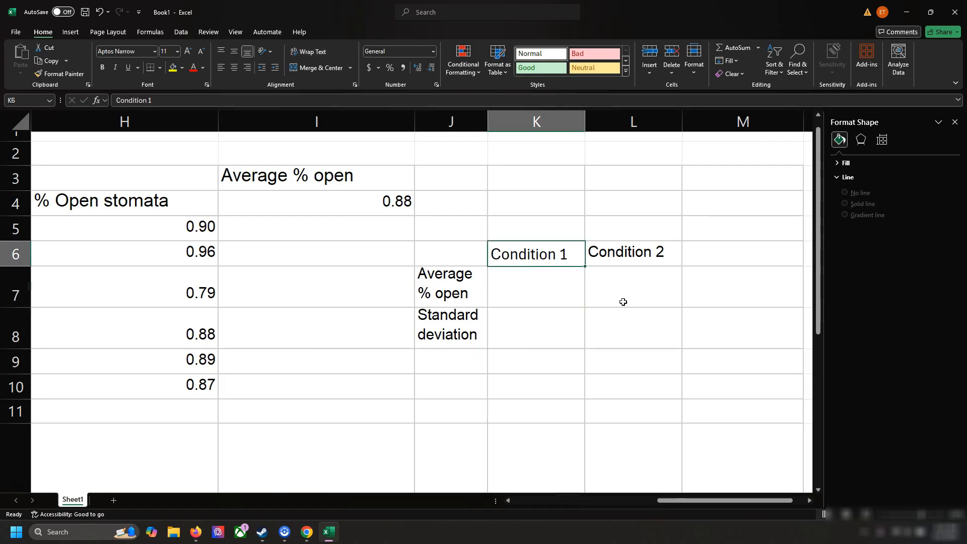
key(Down)
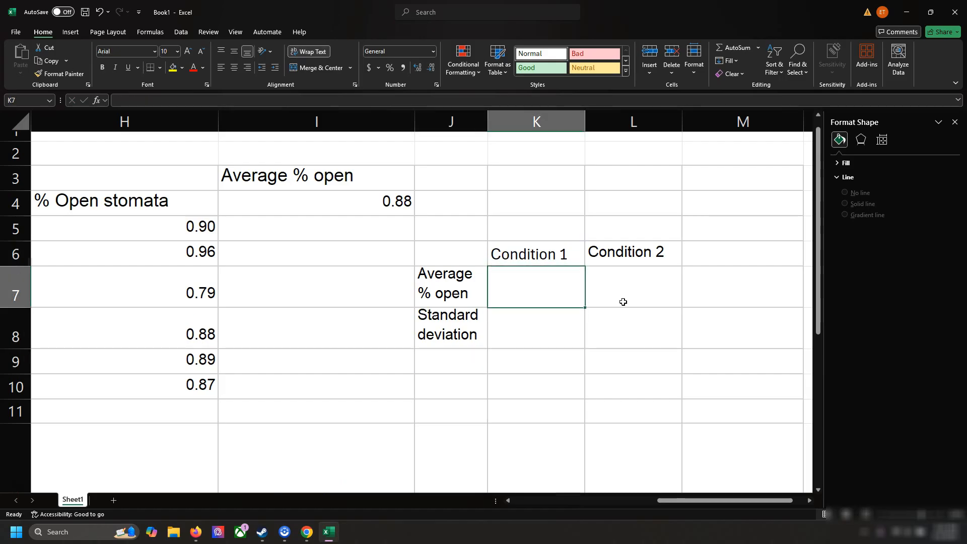
key(Down)
key(Left)
key(Up)
key(Right)
scroll(623, 302, left, 5)
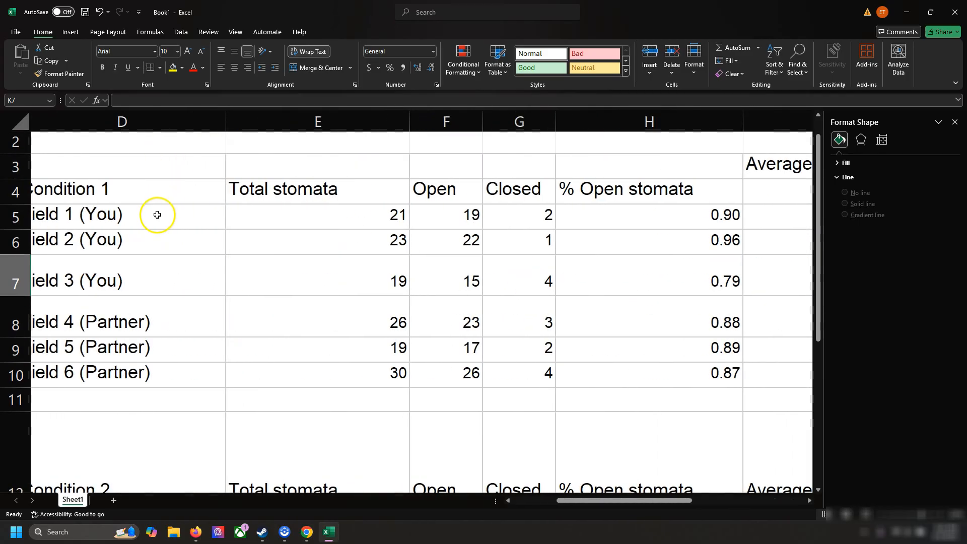
click(176, 190)
scroll(373, 255, right, 5)
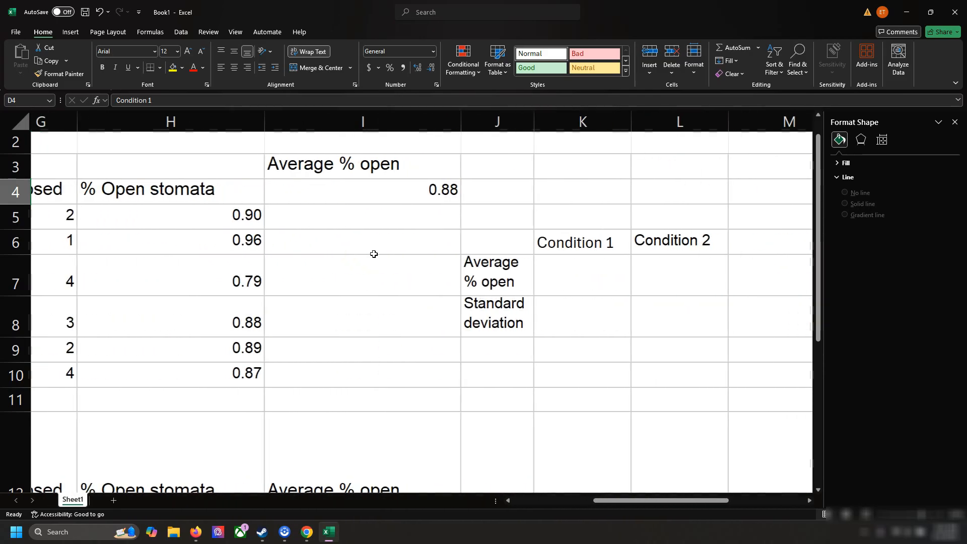
click(395, 187)
drag(387, 187, 645, 298)
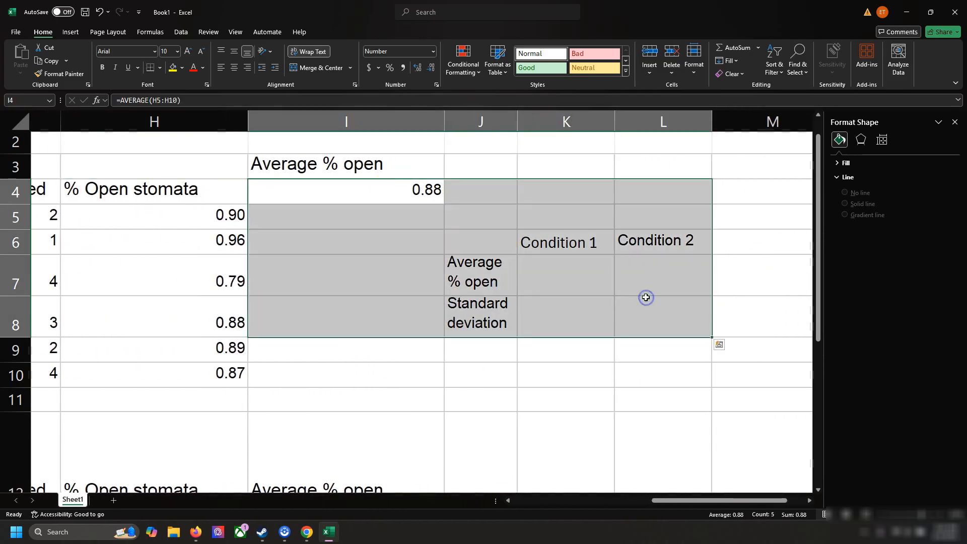
click(646, 298)
scroll(587, 276, right, 1)
Link the Condition 1 average percent open cell K7 of the summary table to I4 with the formula =I4
click(492, 282)
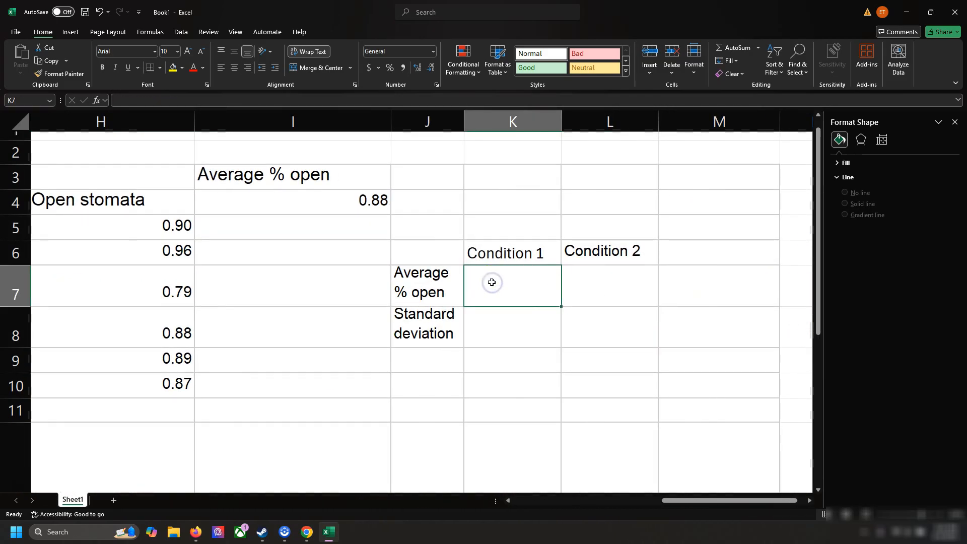
text(=)
click(356, 199)
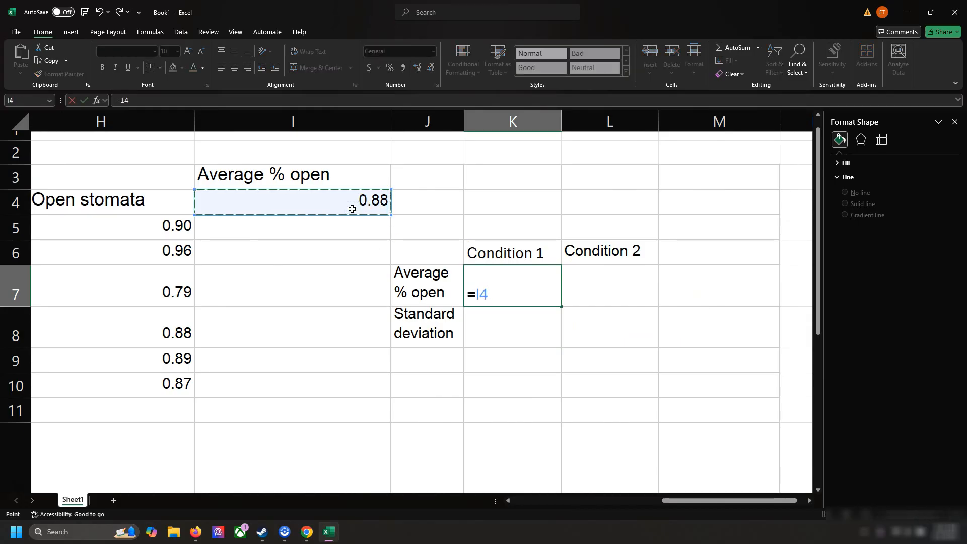
key(Return)
Link the Condition 2 average percent open cell L7 of the summary table to I13 with the formula =I13
key(Up)
key(Right)
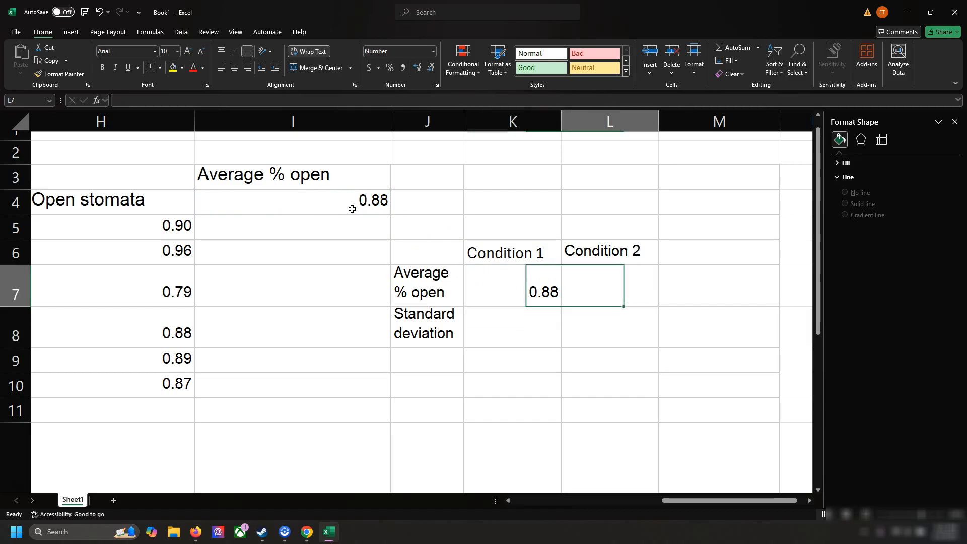
text(=)
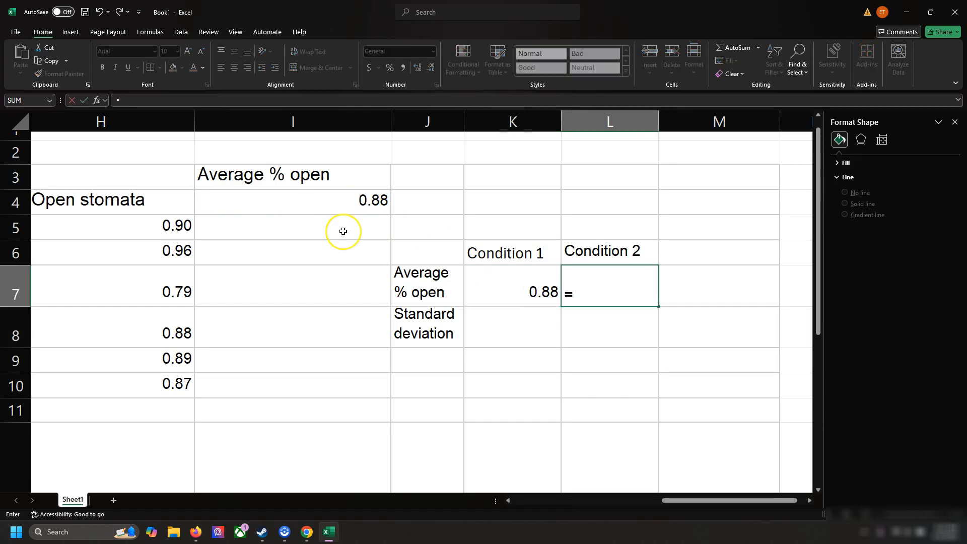
scroll(343, 230, down, 2)
click(281, 423)
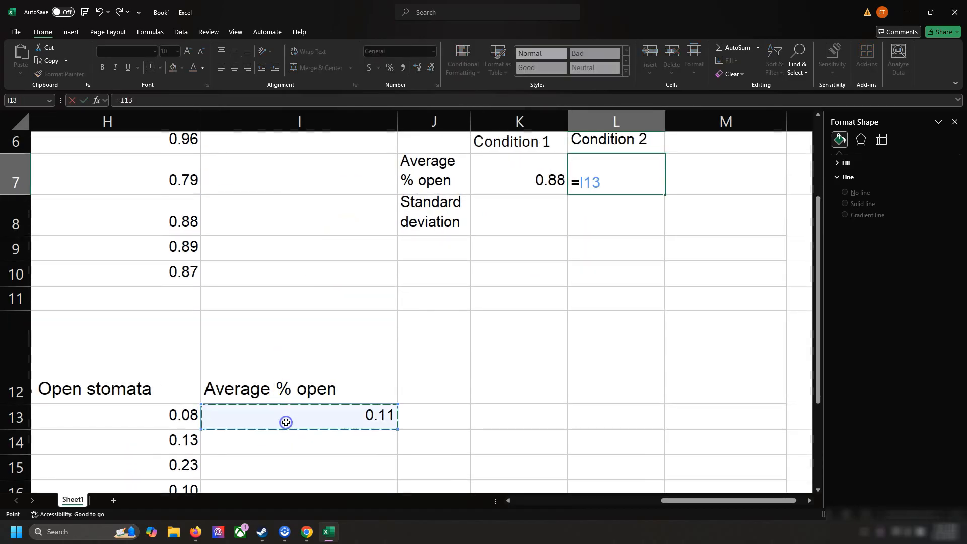
key(Return)
scroll(555, 220, up, 2)
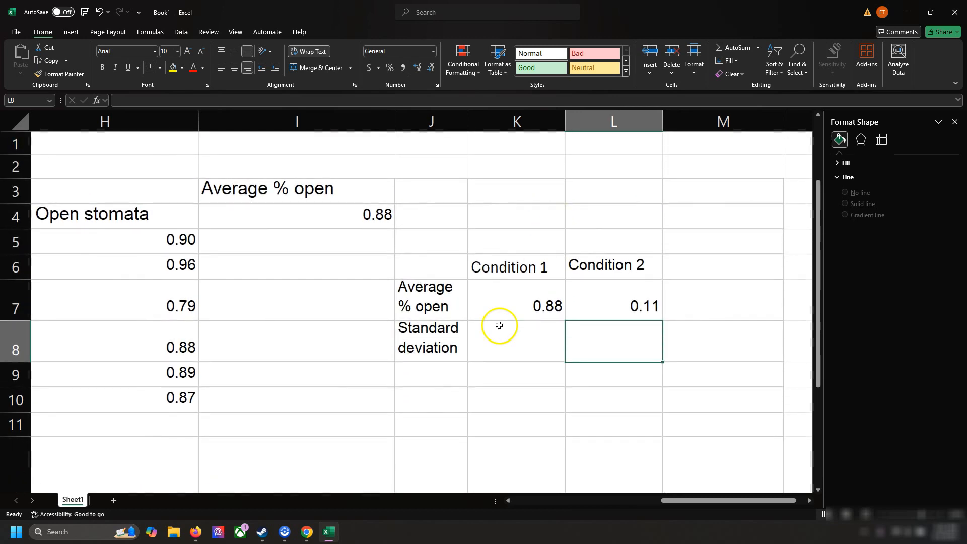
click(487, 342)
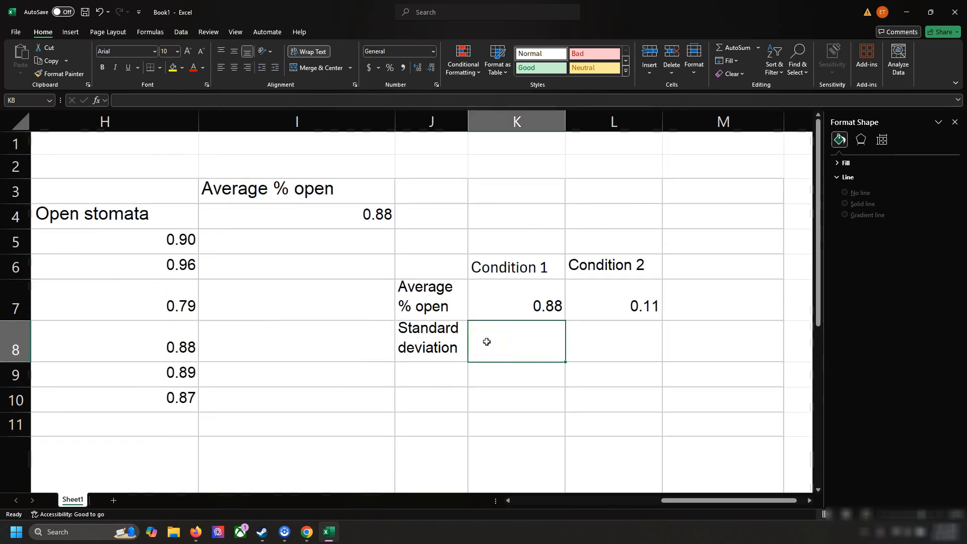
Add a new worksheet and enter the headings Data 1 in C3 and Data 2 in D3
click(111, 499)
click(92, 125)
click(89, 148)
text(Data 1)
key(Tab)
text(Data 2)
key(Return)
Fill the Data 1 column from C4 to C37 with sample values of 1 and 2, using 1.1 in C26
text(1 1 1 1 1 2 1 1 1 1 1 1 1 2 1 2  1 1 1 1)
key(Up)
key(Up)
key(Up)
key(Up)
key(Up)
text(1)
key(Return)
key(Return)
key(Return)
key(Return)
key(Return)
text(1.1 1 1 1 2 2 2 2 1 1 2 1)
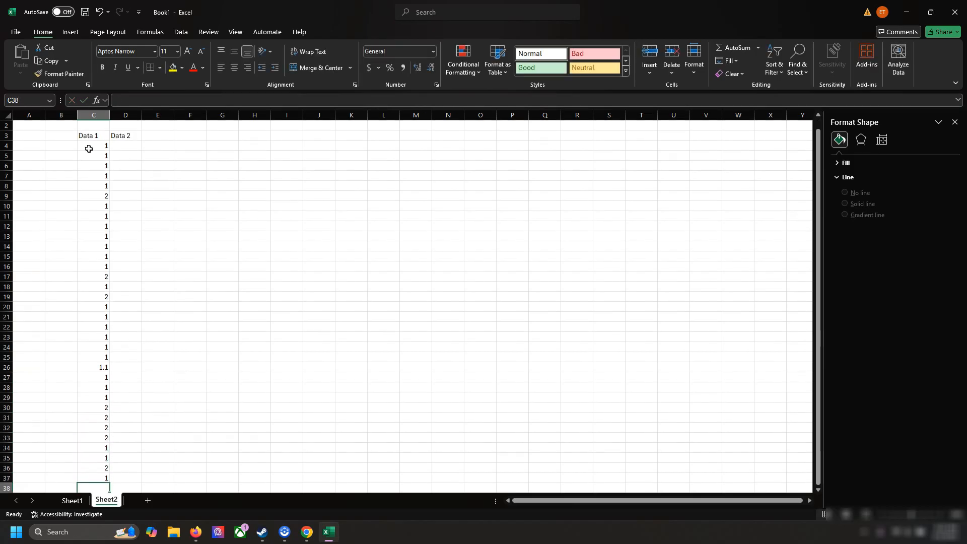
Enter the sample values 5, 10, 15 and 20 in D4:D7 under Data 2
click(102, 376)
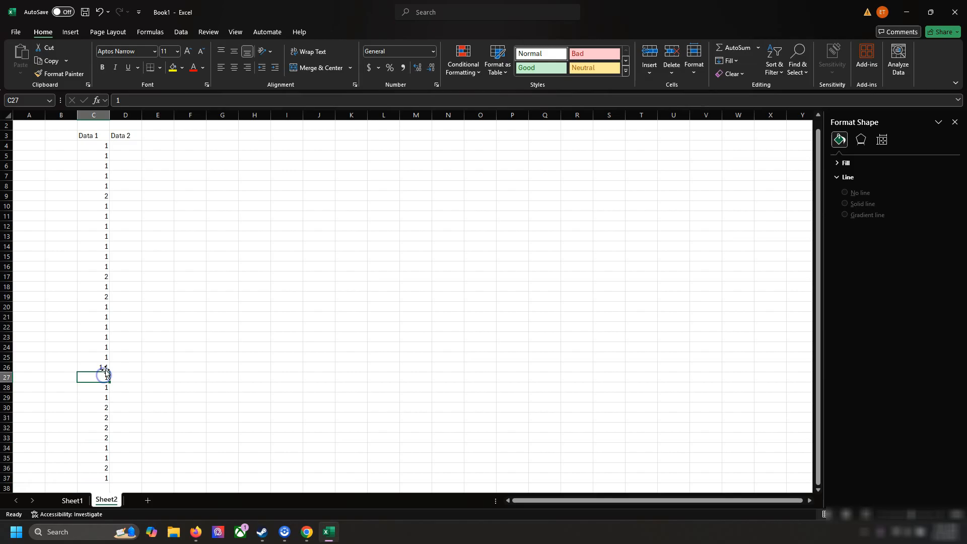
click(133, 347)
scroll(133, 342, up, 1)
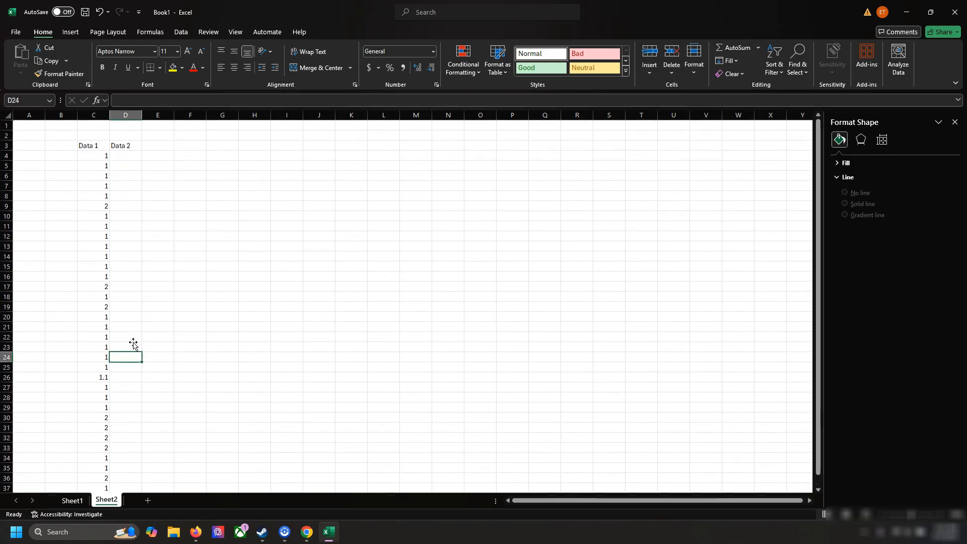
click(123, 157)
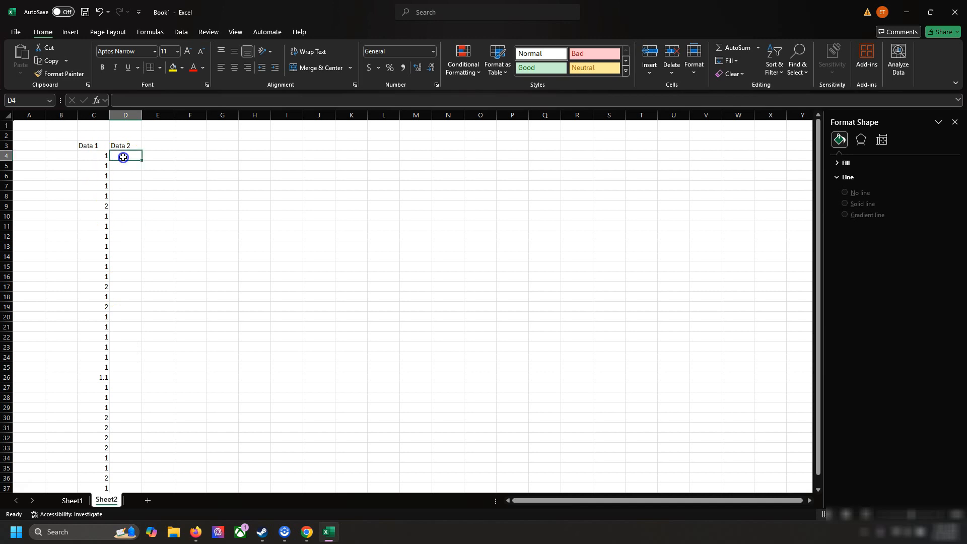
text(5)
key(Return)
text(10)
key(Return)
text(15)
key(Return)
text(20)
key(Return)
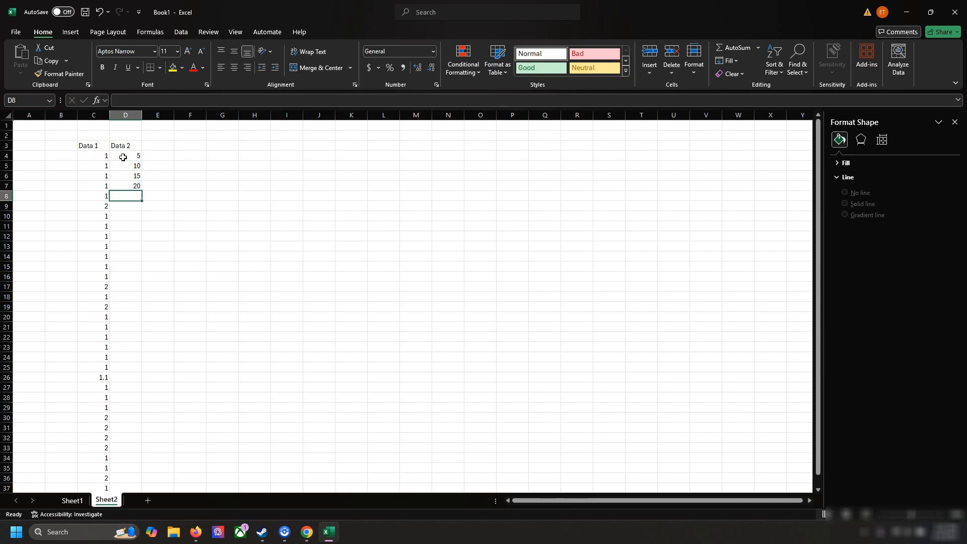
Continue the Data 2 column with 59, 50, 50, 100 and 1543 in D8:D12
text(59)
key(Return)
text(50)
key(Return)
text(50)
key(Return)
text(100)
key(Return)
text(1543)
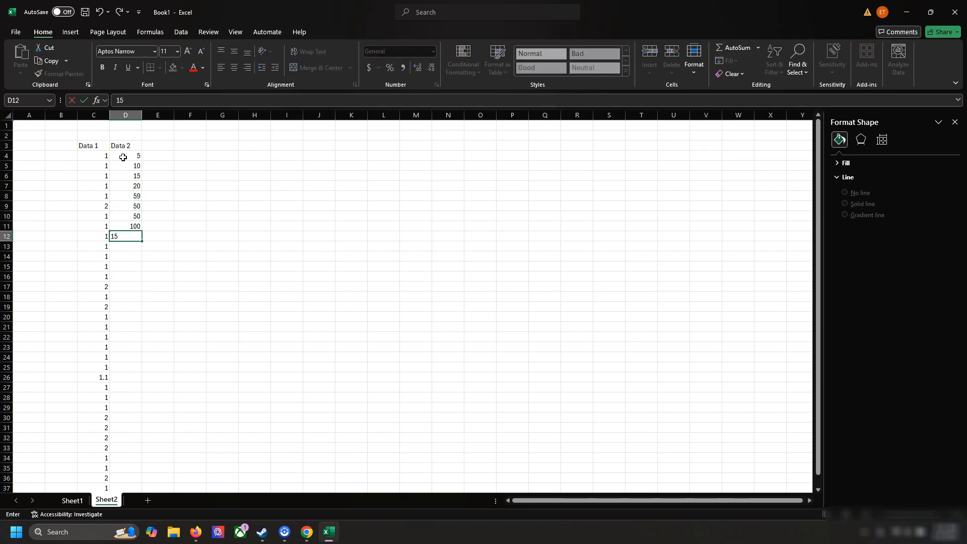
key(Return)
Enter 120, 120, 3230, 20, 20, 2, 1, 2, 4 and 52543 in D13:D22 of the Data 2 column
text(120)
key(Return)
text(120)
key(Return)
text(3230)
key(Return)
text(20)
key(Return)
text(20)
key(Return)
text(2)
key(Return)
text(1)
key(Return)
text(2 4)
key(Return)
text(52543)
key(Return)
Enter 203, 20, 302, 304050, 205, 203, 40 and 203 in D23:D30 of the Data 2 column
text(203)
key(Return)
text(20)
key(Return)
text(302)
key(Return)
text(304050)
key(Return)
text(205)
key(Return)
text(203)
key(Return)
text(40)
key(Return)
text(203)
key(Return)
Complete the Data 2 column with 4050, 2030, 2030, 203, 20, 135 and 510 in D31:D37
text(4050)
key(Return)
text(2030)
key(Return)
text(2030)
key(Return)
text(203)
key(Return)
text(20)
key(Return)
text(135)
key(Return)
text(510)
key(Return)
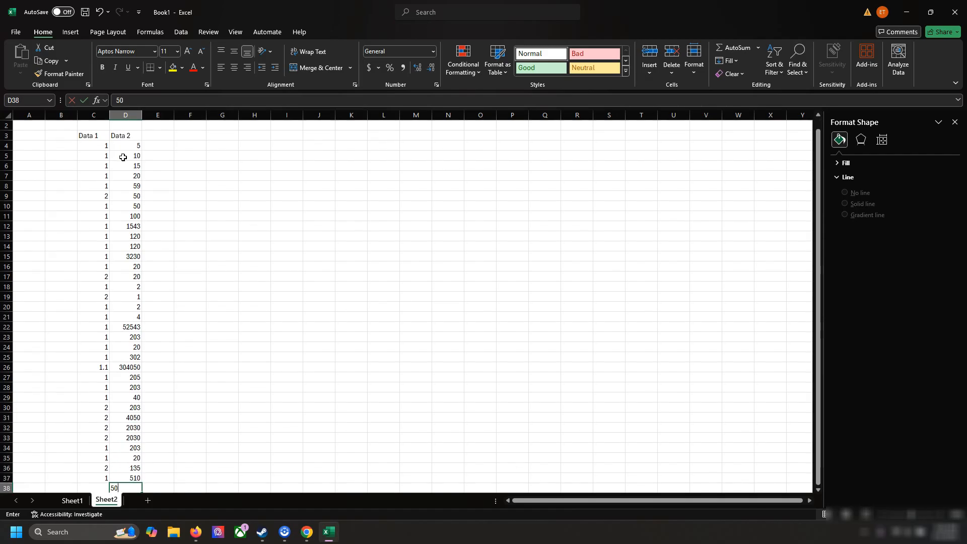
key(Return)
scroll(124, 156, up, 2)
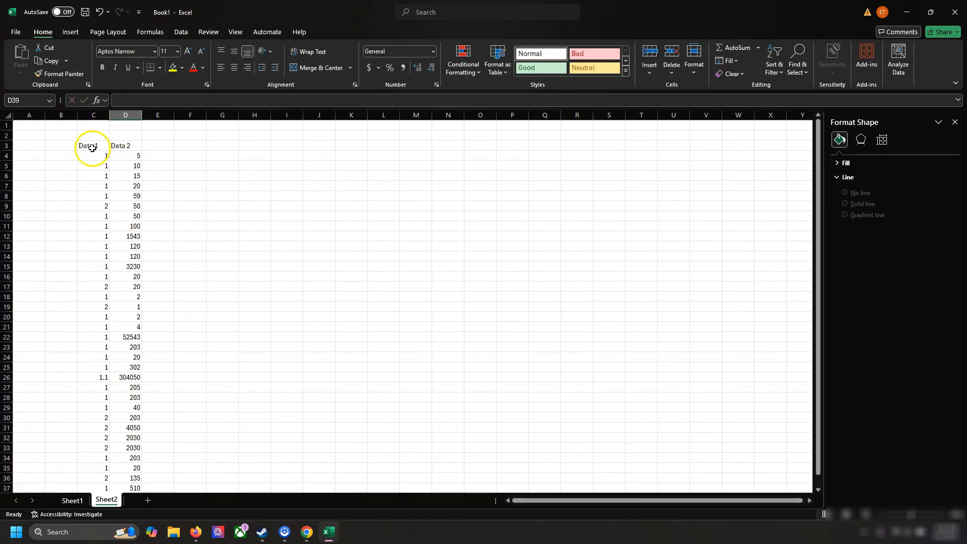
Enter the row labels Average in B1 and Standard dev in B2, and widen column B to fit them
click(54, 127)
text(Average)
key(Return)
text(STa)
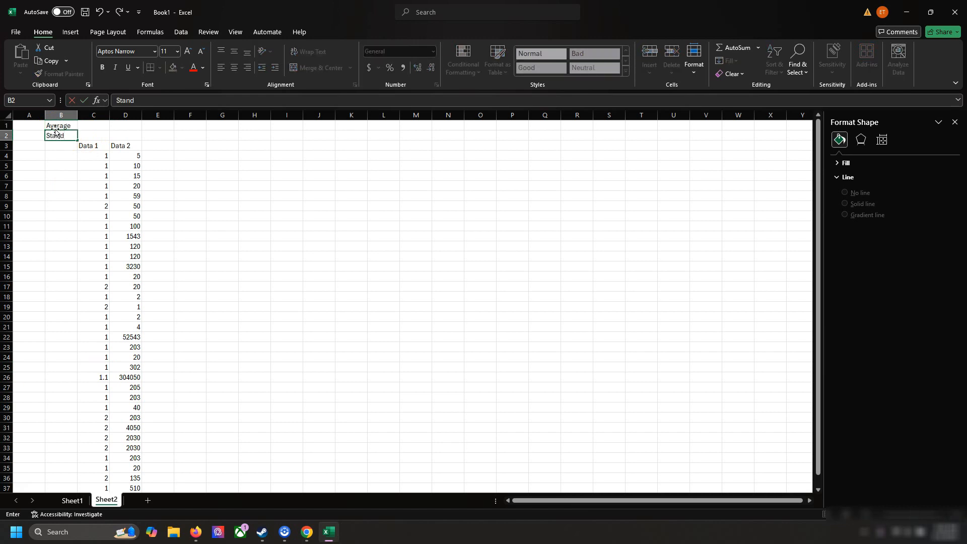
text(ndrad e)
key(BackSpace)
key(BackSpace)
key(BackSpace)
key(BackSpace)
key(BackSpace)
text(ar)
key(Return)
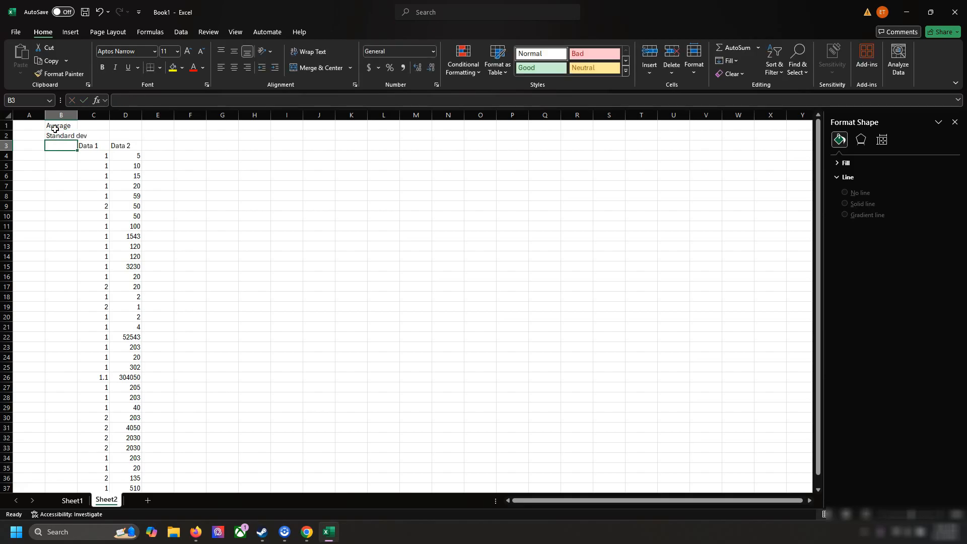
drag(75, 117, 88, 115)
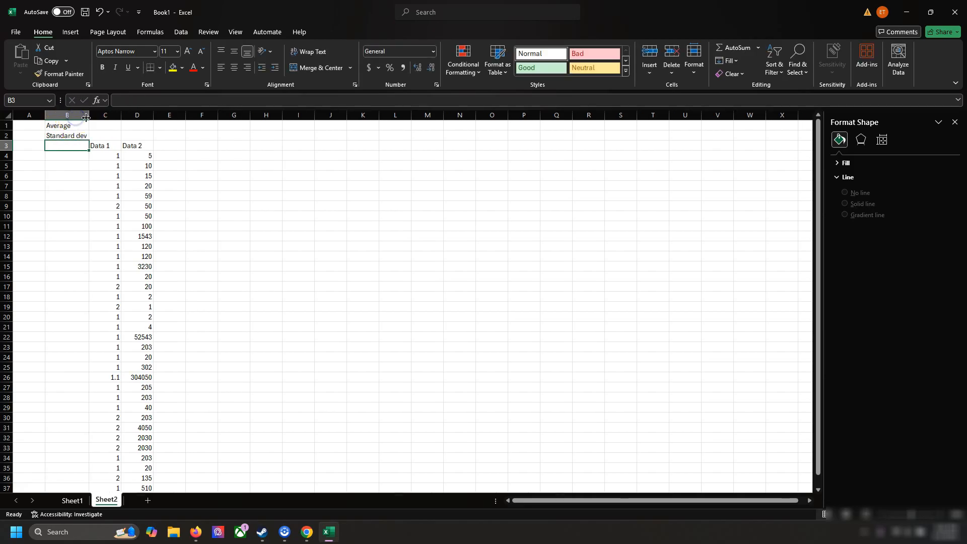
Calculate the Data 1 average in C1 with the AVERAGE function over C3:C38
click(103, 126)
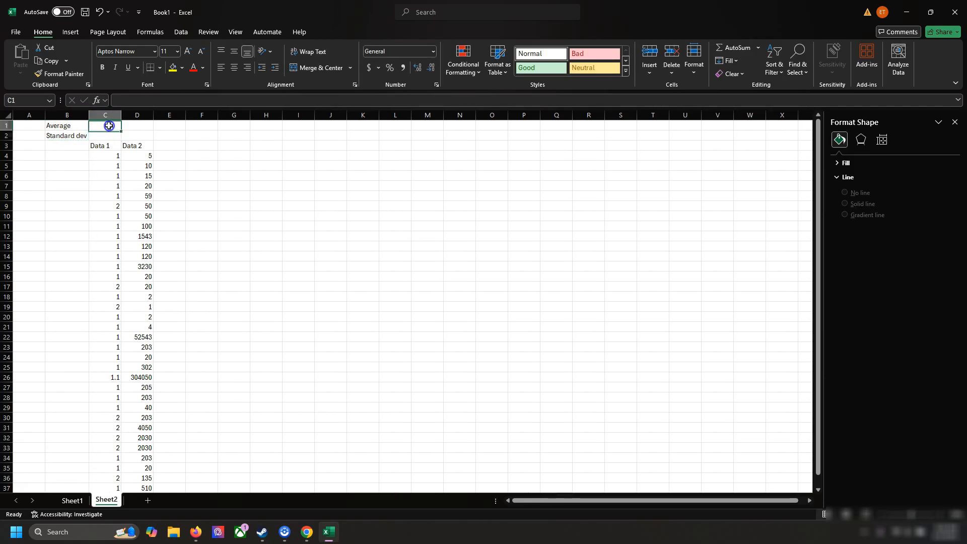
text(=average()
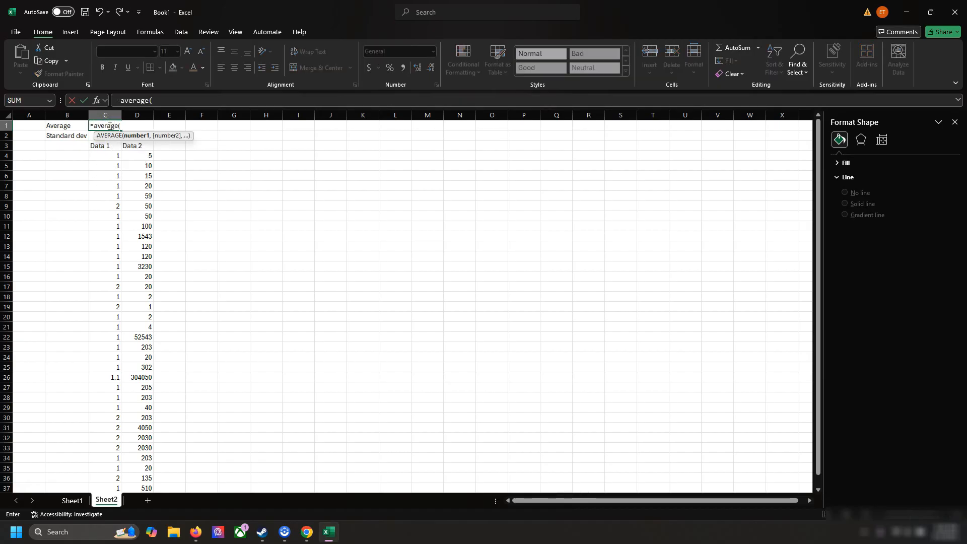
text(C3:C)
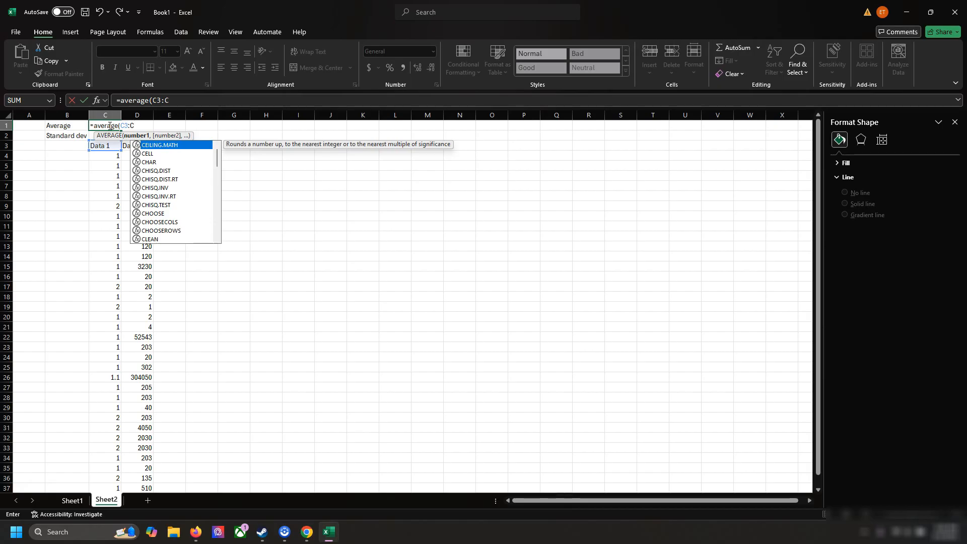
text(40)
scroll(110, 126, down, 5)
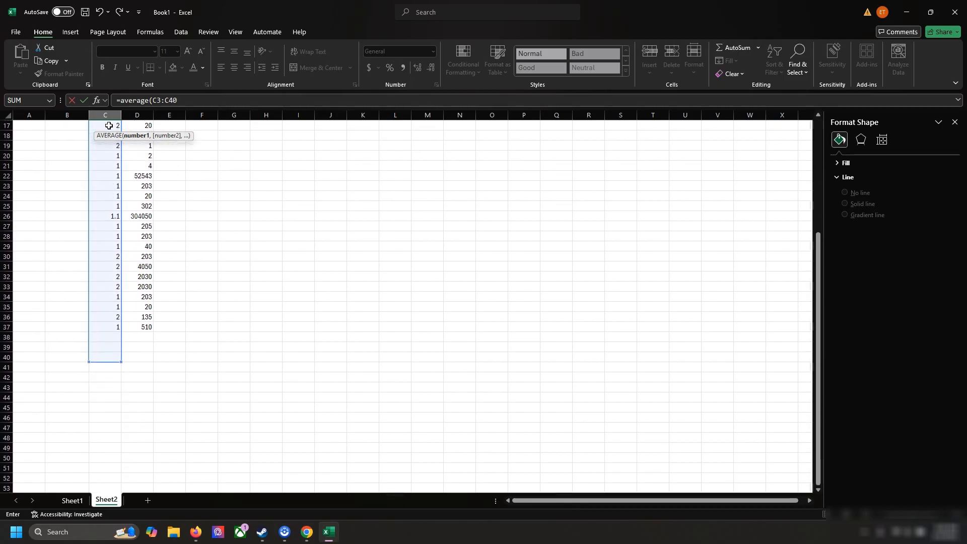
scroll(109, 125, up, 5)
key(BackSpace)
key(BackSpace)
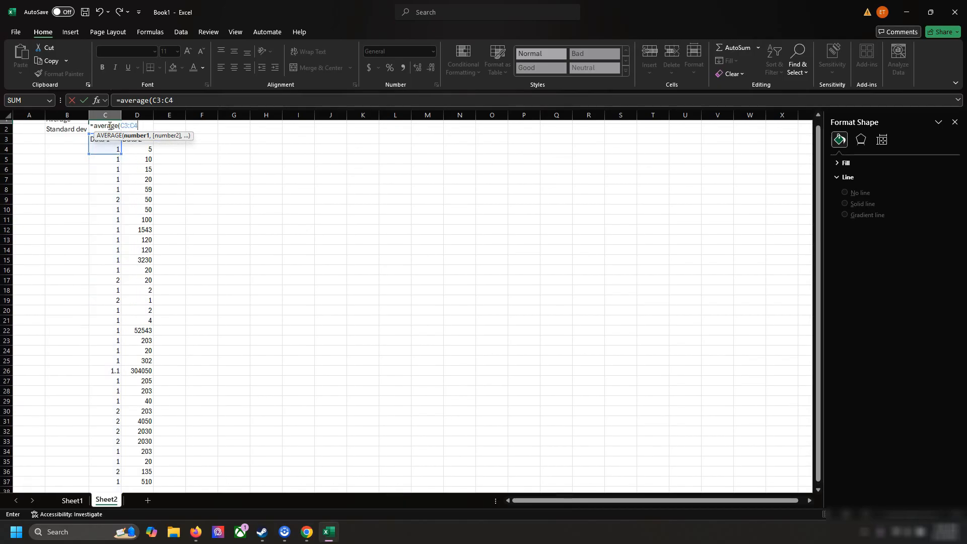
text(38)
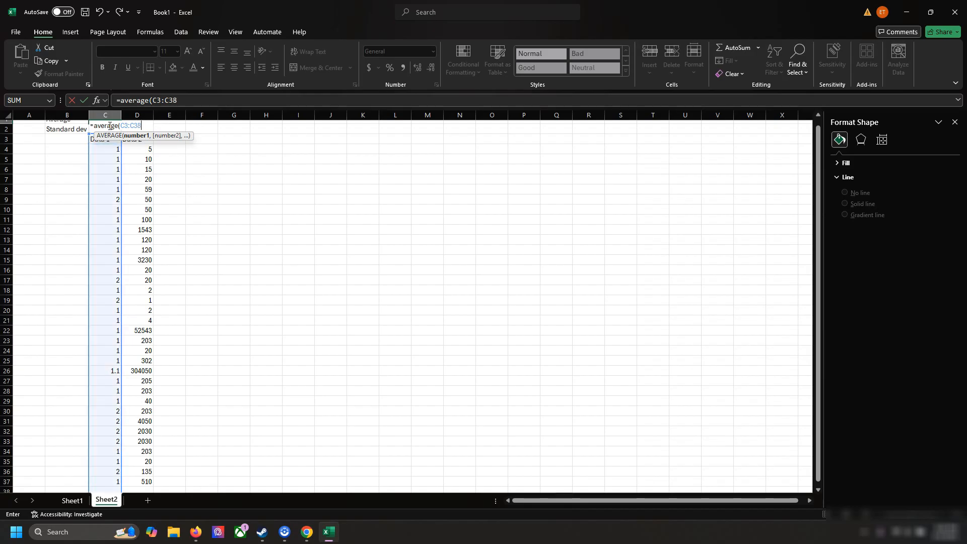
key(Return)
key(Left)
scroll(107, 126, up, 1)
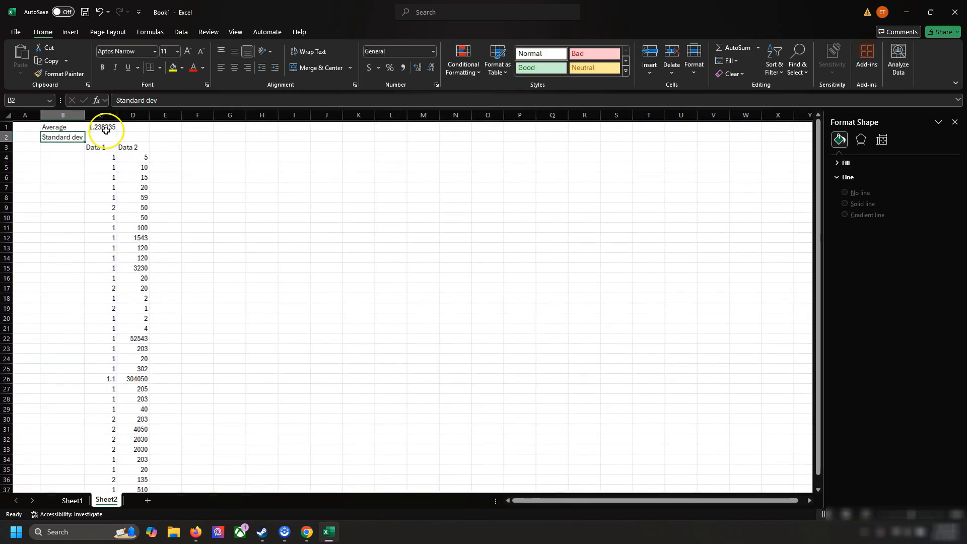
Calculate the Data 2 average in D1 with the AVERAGE function over D3:D38
click(106, 130)
click(133, 127)
text(=average()
key(Down)
key(Down)
text(:e38)
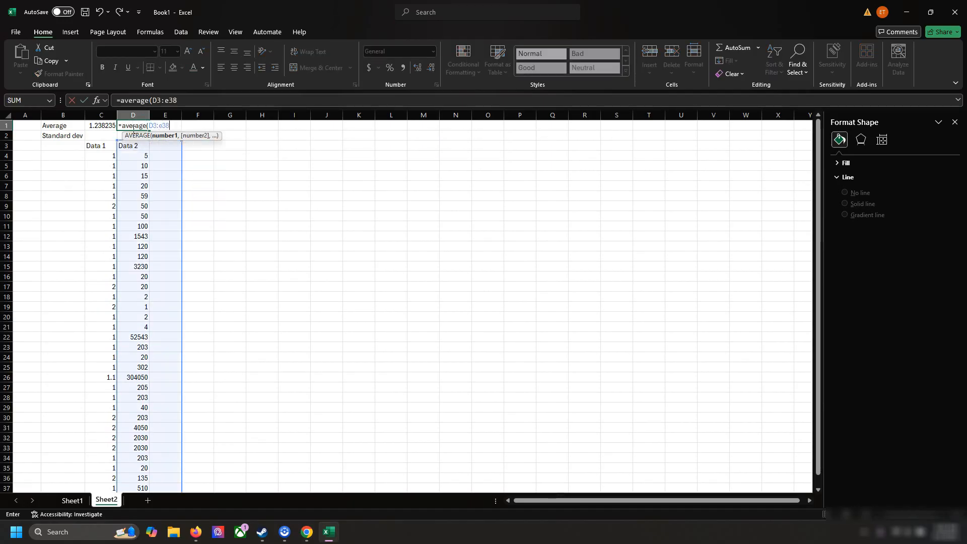
key(BackSpace)
key(BackSpace)
key(BackSpace)
text(d38)
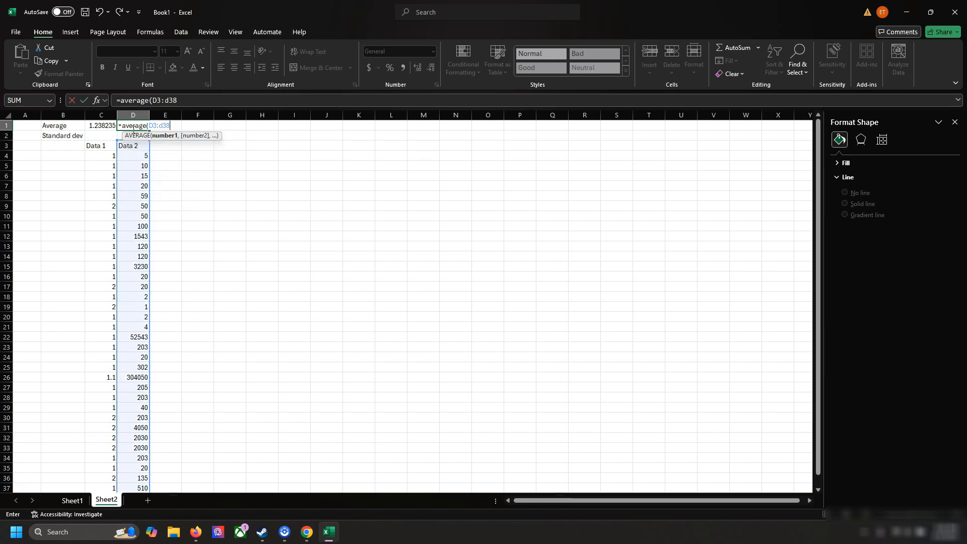
key(Return)
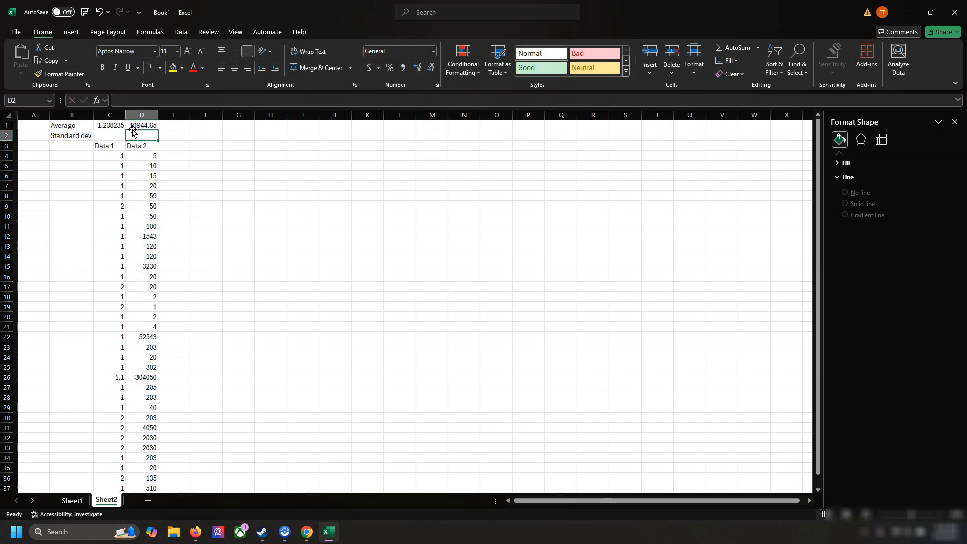
Calculate the Data 1 standard deviation in C2 with =STDEV(C3:C38) and check the range it covers
click(110, 133)
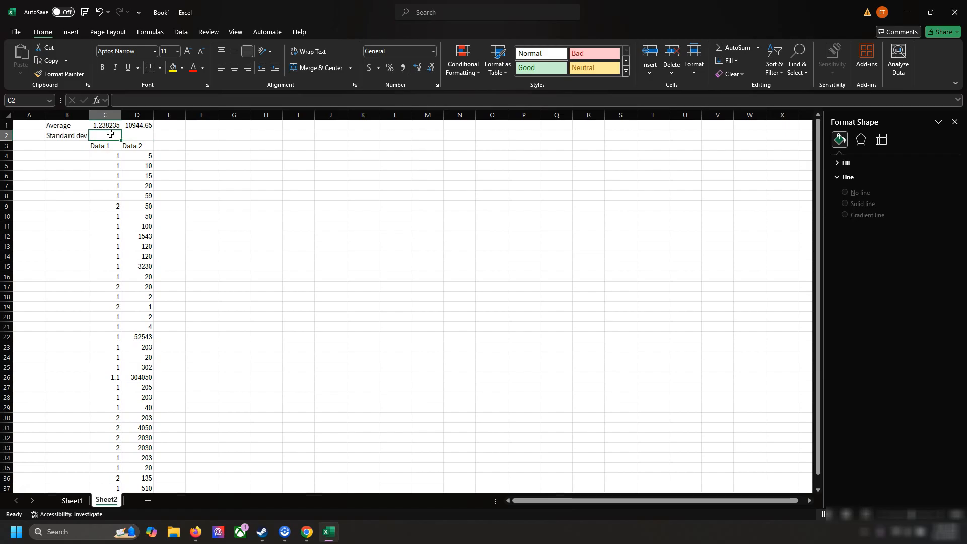
text(=stdev()
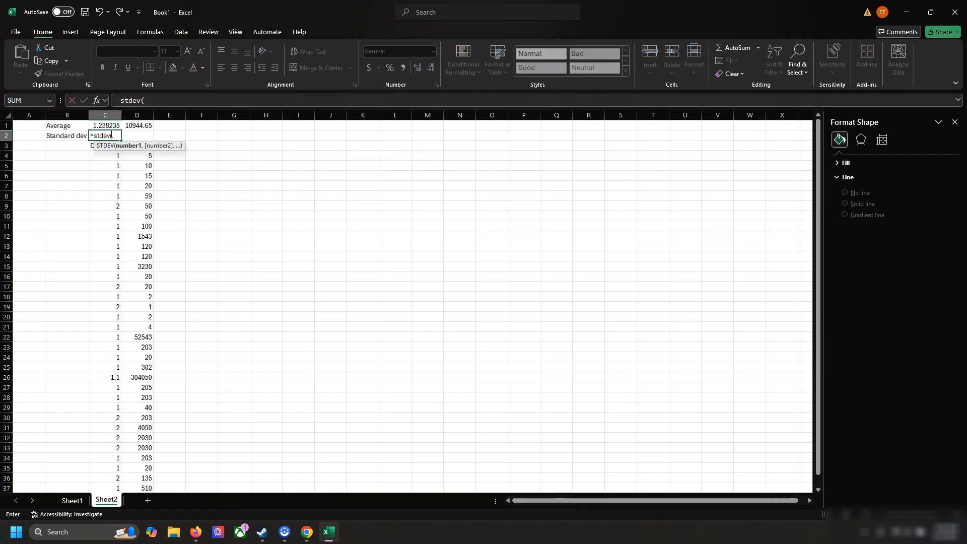
key(Down)
text(:)
key(Down)
key(ctrl+shift+Down)
key(Return)
click(110, 134)
scroll(110, 134, down, 1)
scroll(111, 134, up, 1)
scroll(110, 134, down, 2)
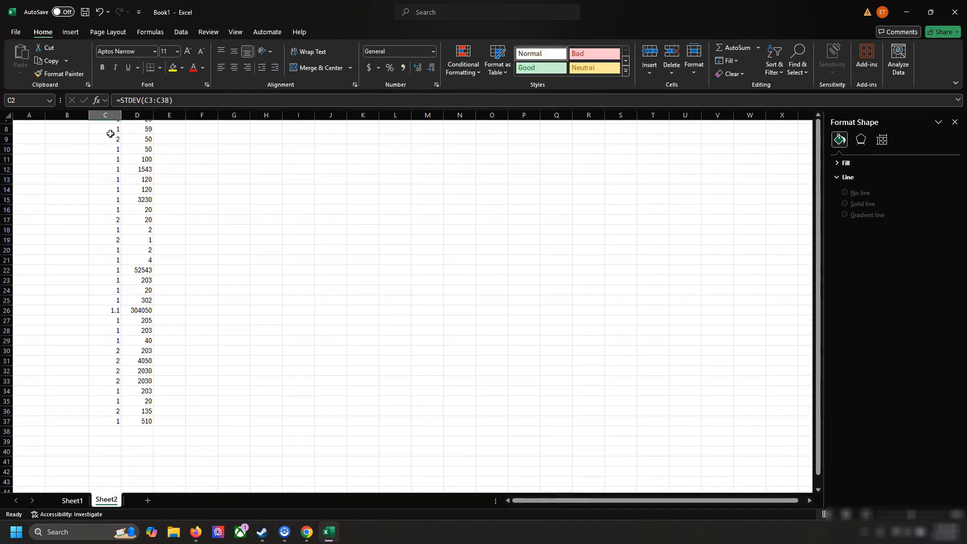
scroll(113, 415, up, 2)
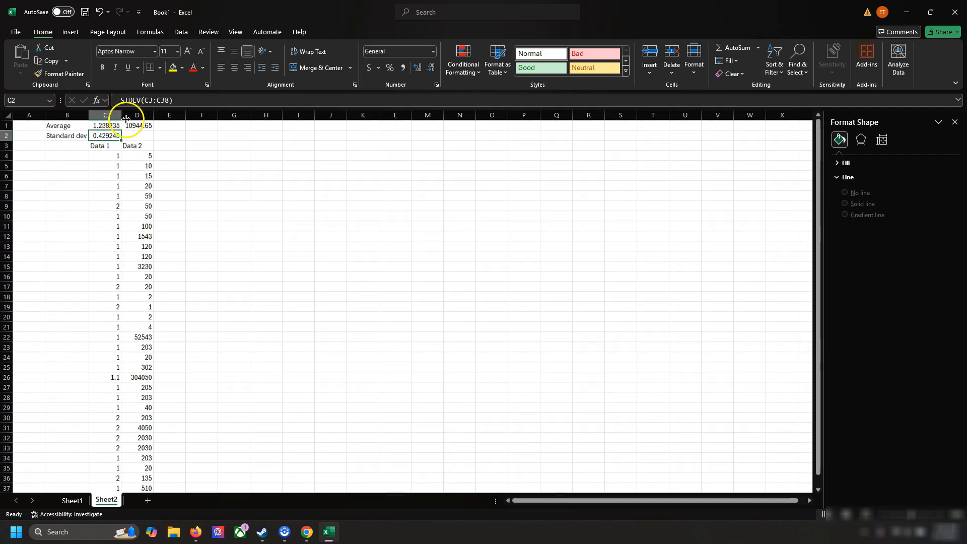
Calculate the Data 2 standard deviation in D2 with =STDEV.P(D4:D38)
click(128, 136)
text(=std)
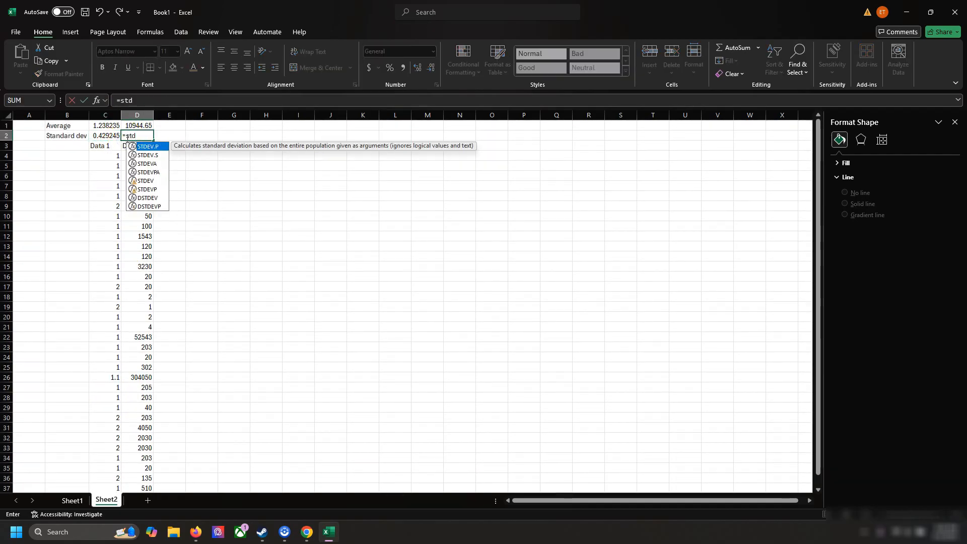
key(Return)
click(129, 132)
click(143, 102)
text(ev)
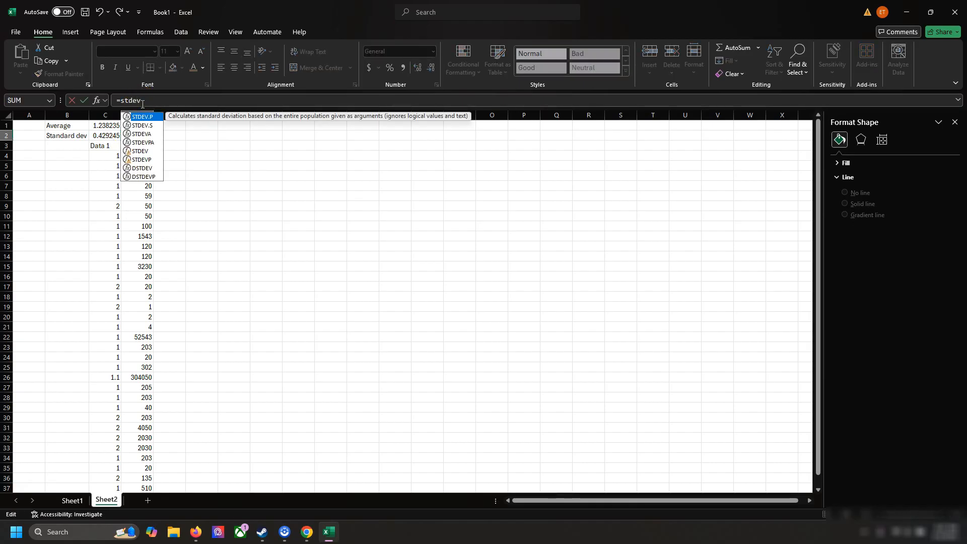
key(Return)
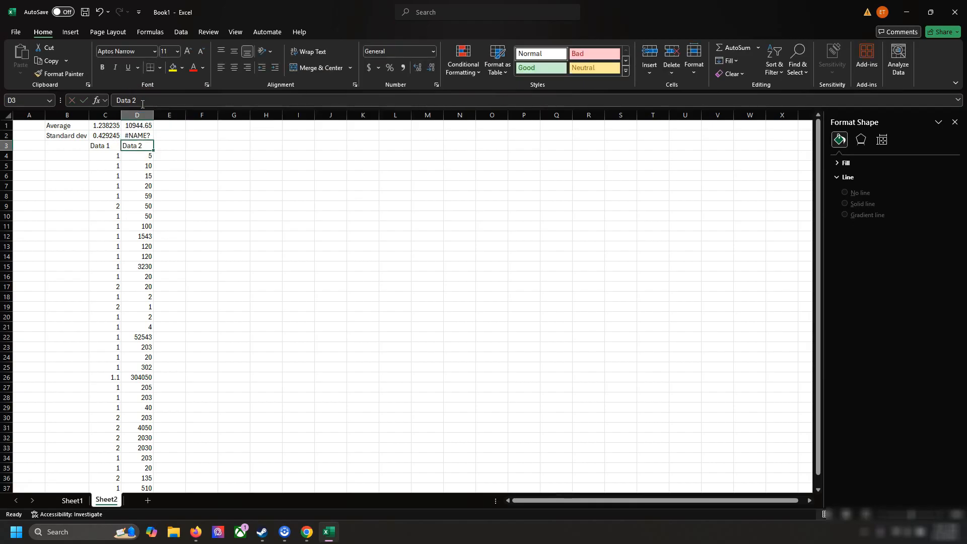
key(Up)
click(142, 104)
text(.p(D3)
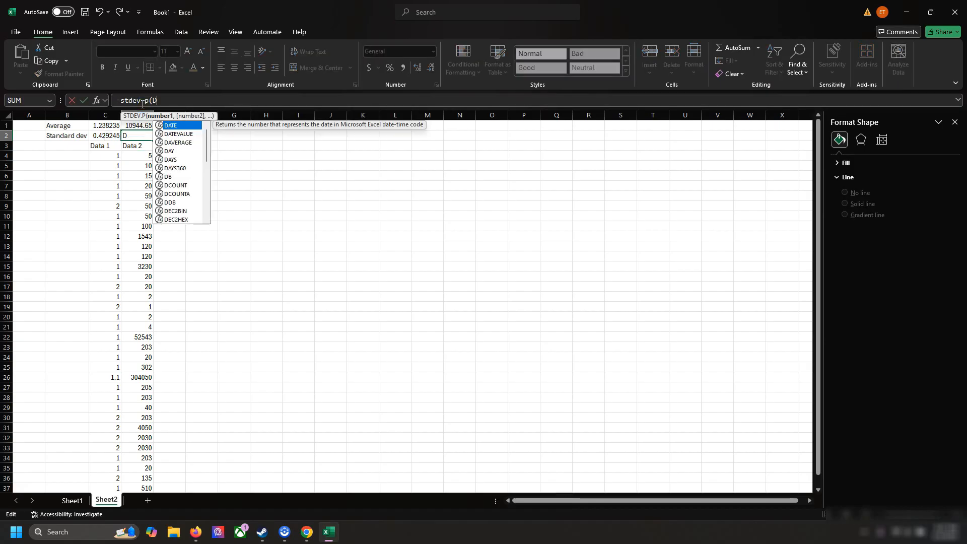
key(BackSpace)
text(4:D37)
key(Return)
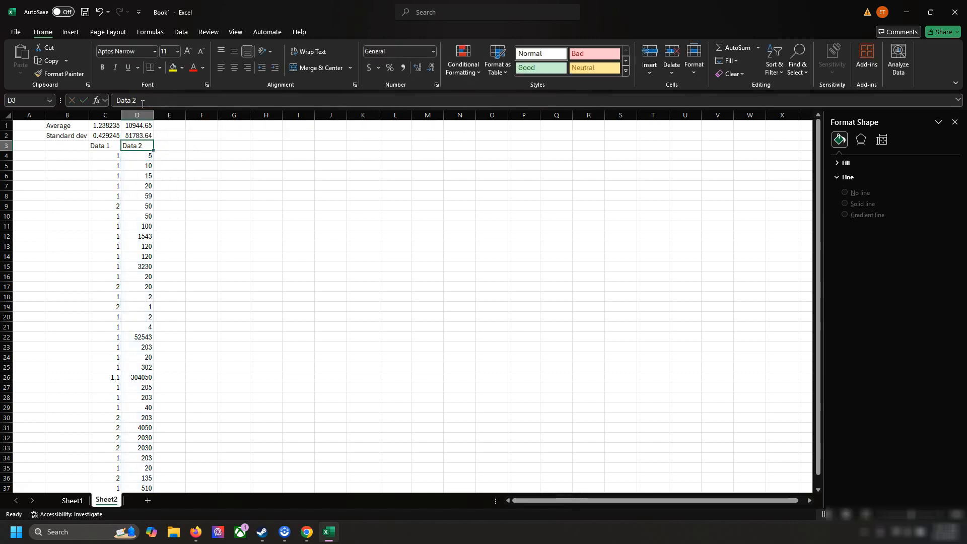
Check the range in D2's standard deviation formula against the full Data 2 column
click(141, 135)
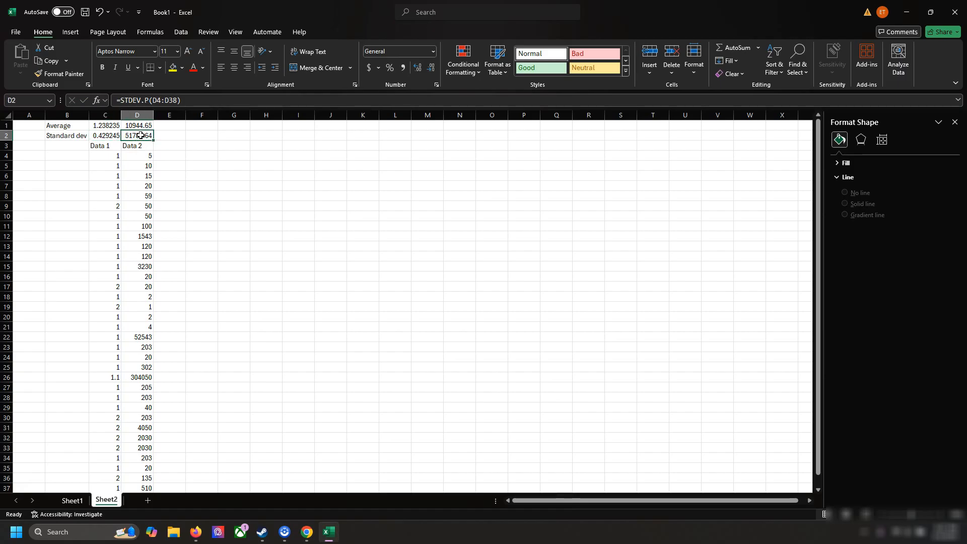
scroll(185, 253, down, 7)
scroll(186, 253, up, 7)
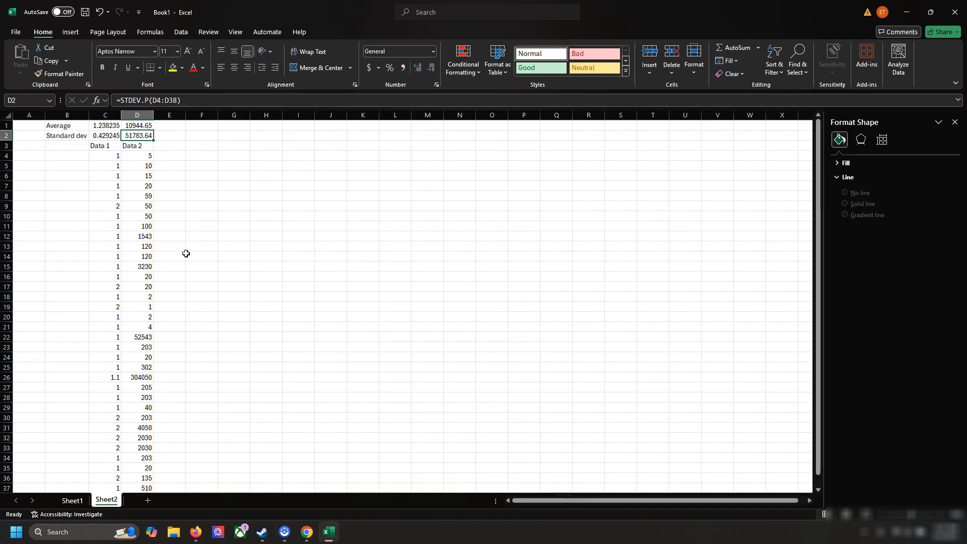
Return to Sheet1 and calculate Condition 1's standard deviation in K8 with =STDEV(H5:H10)
click(72, 501)
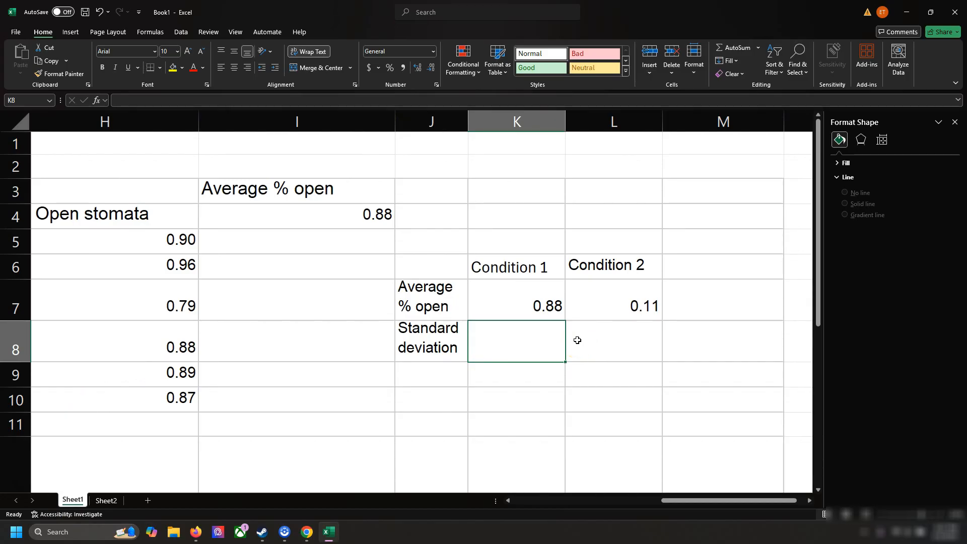
scroll(578, 340, left, 3)
drag(231, 226, 251, 379)
scroll(630, 338, right, 1)
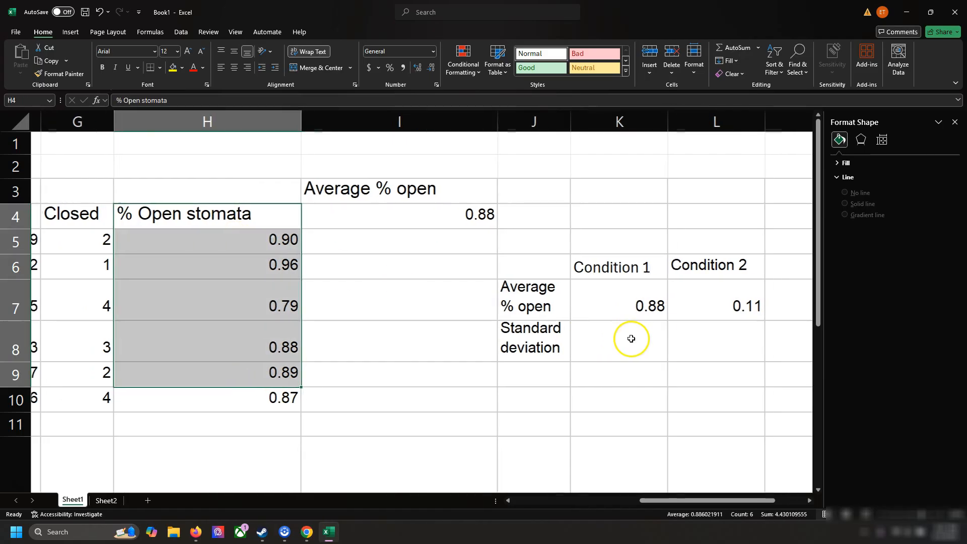
click(632, 339)
text(=stdev()
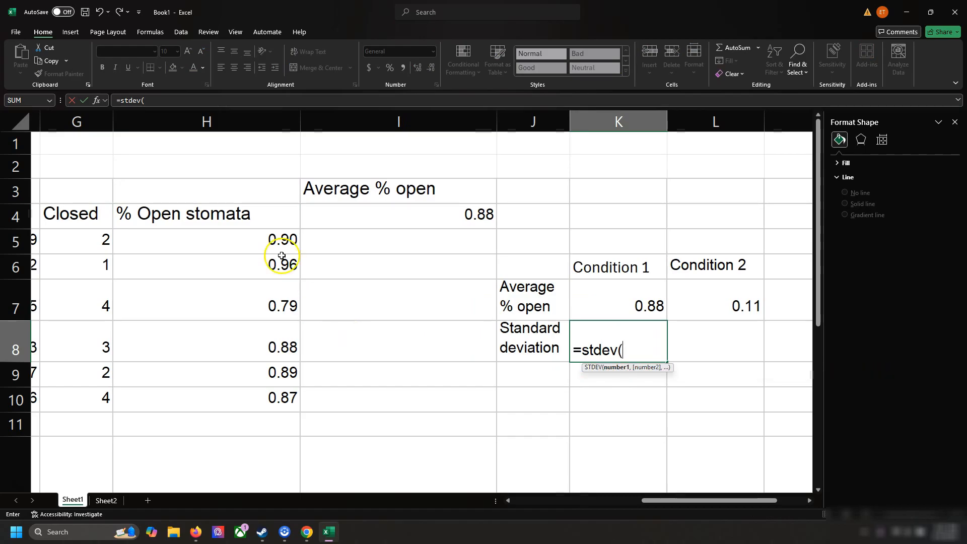
drag(259, 241, 274, 413)
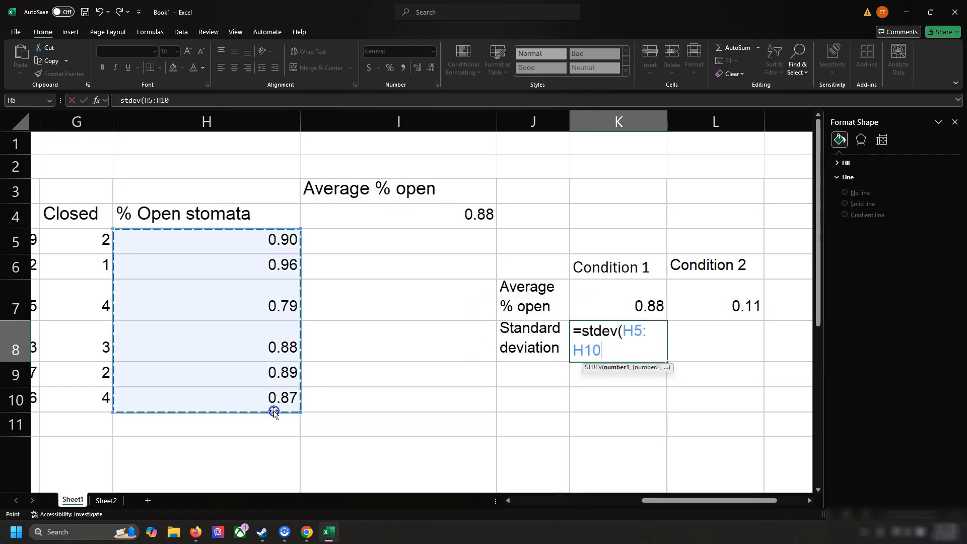
key(BackSpace)
key(BackSpace)
key(BackSpace)
key(BackSpace)
key(BackSpace)
key(BackSpace)
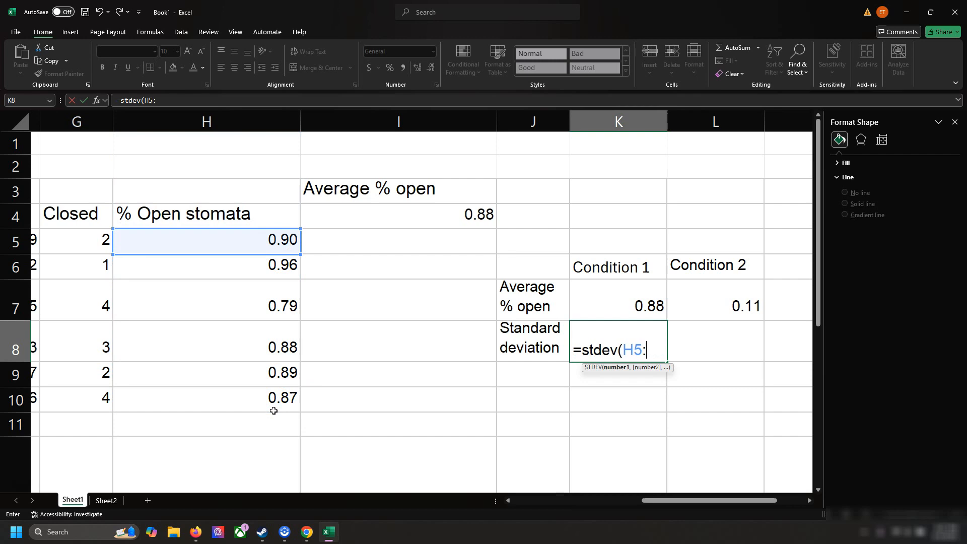
text(H5:H10)
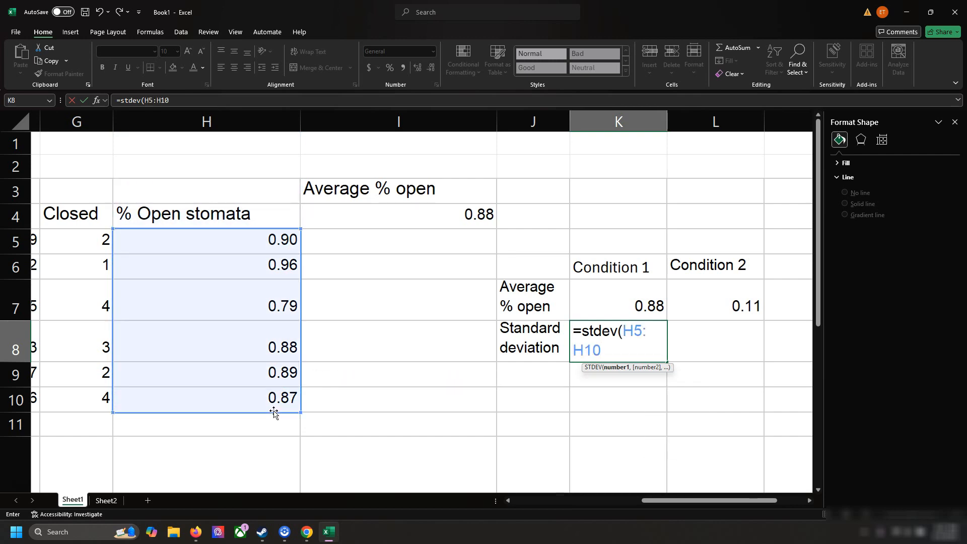
key(Return)
Calculate Condition 2's standard deviation in L8 with =STDEV(H13:H18) and review the summary cells
key(Right)
key(Up)
text(=)
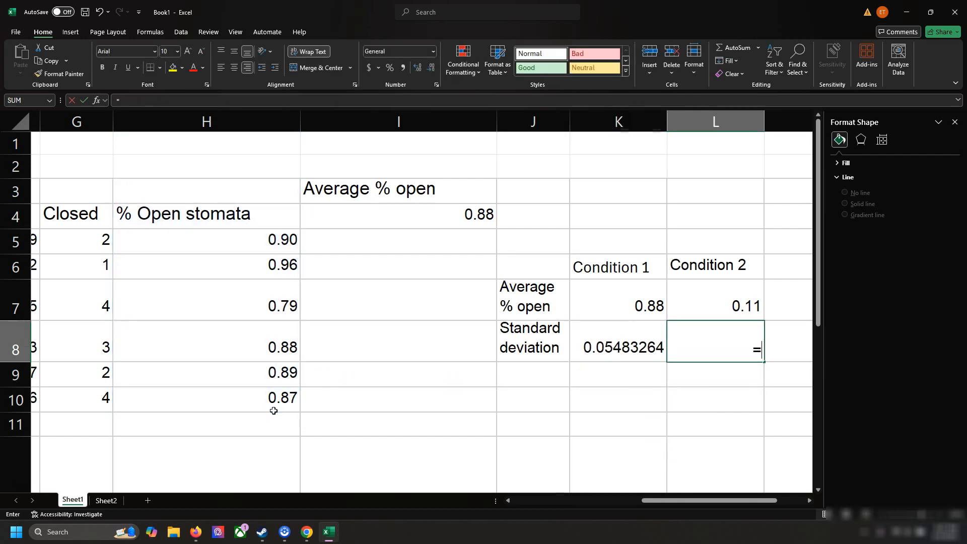
text(stdev()
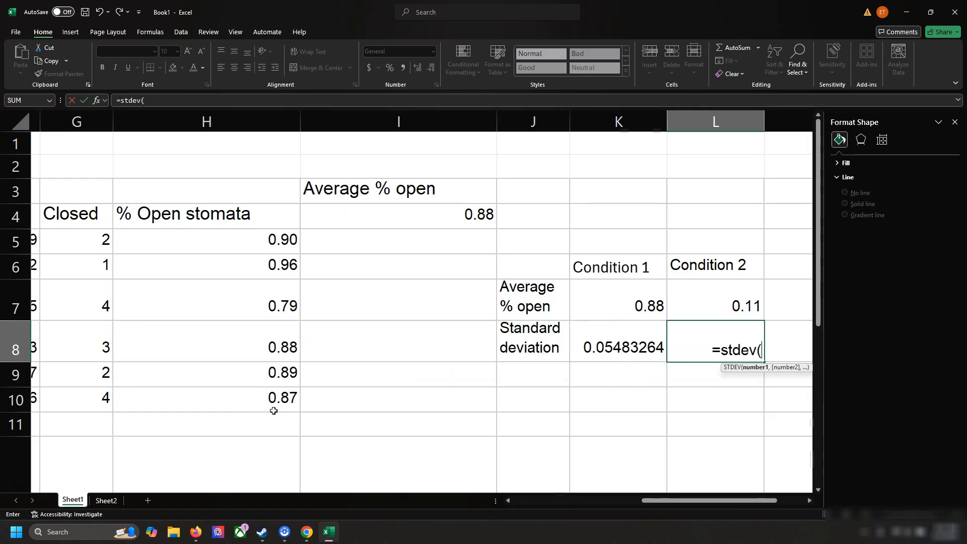
scroll(273, 411, down, 4)
text(H13:H)
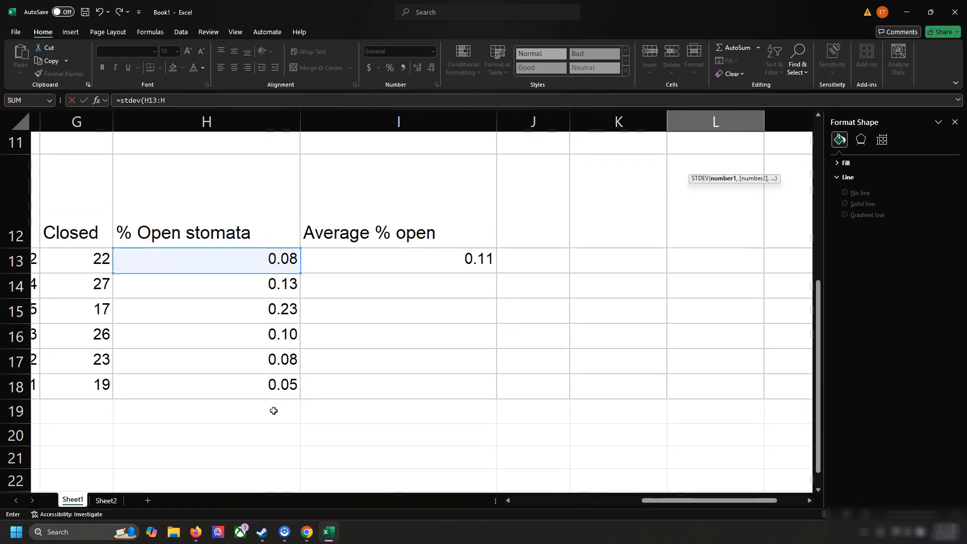
scroll(274, 411, up, 2)
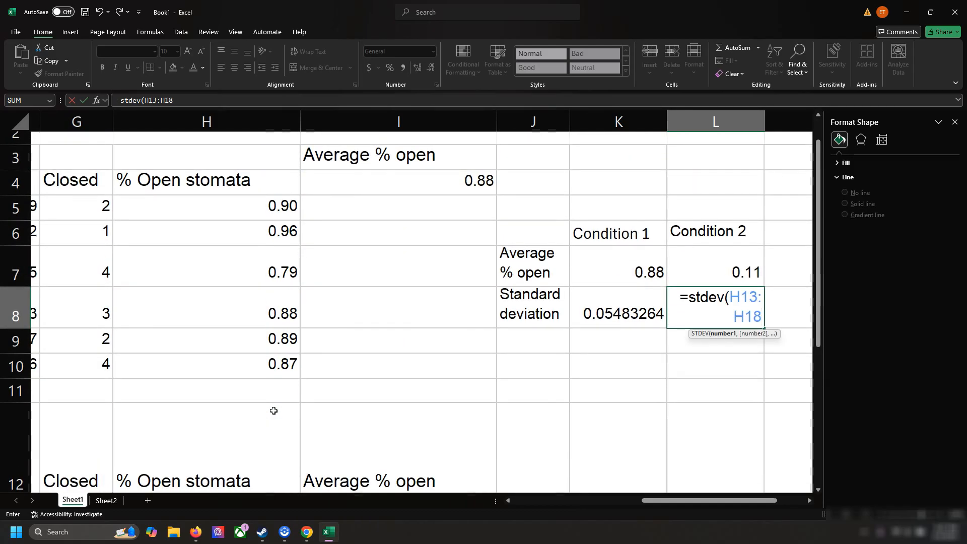
key(Return)
scroll(274, 411, right, 3)
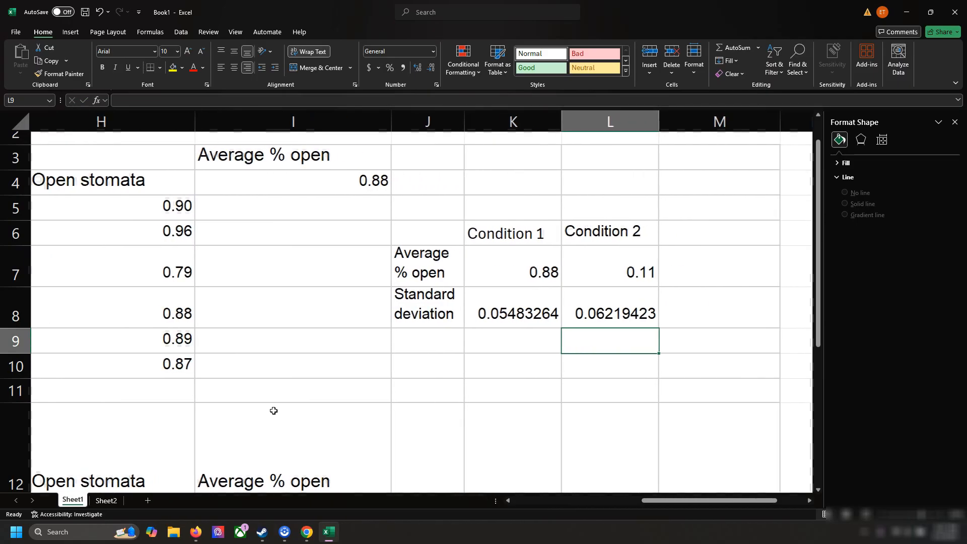
click(504, 302)
click(432, 261)
click(618, 316)
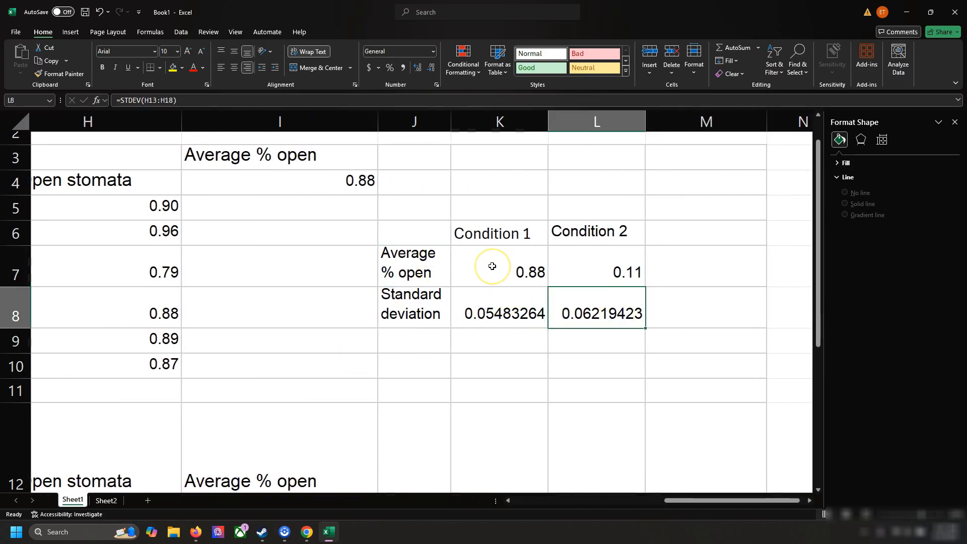
Insert a recommended Clustered Column chart of the Average % open values for both conditions from J6:L7
drag(432, 232, 566, 264)
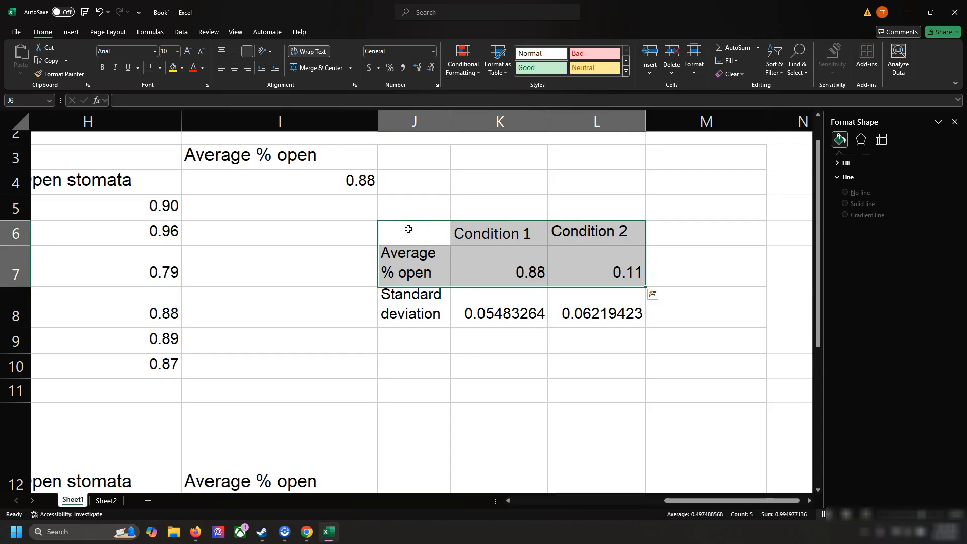
click(389, 191)
drag(398, 225, 613, 270)
click(69, 32)
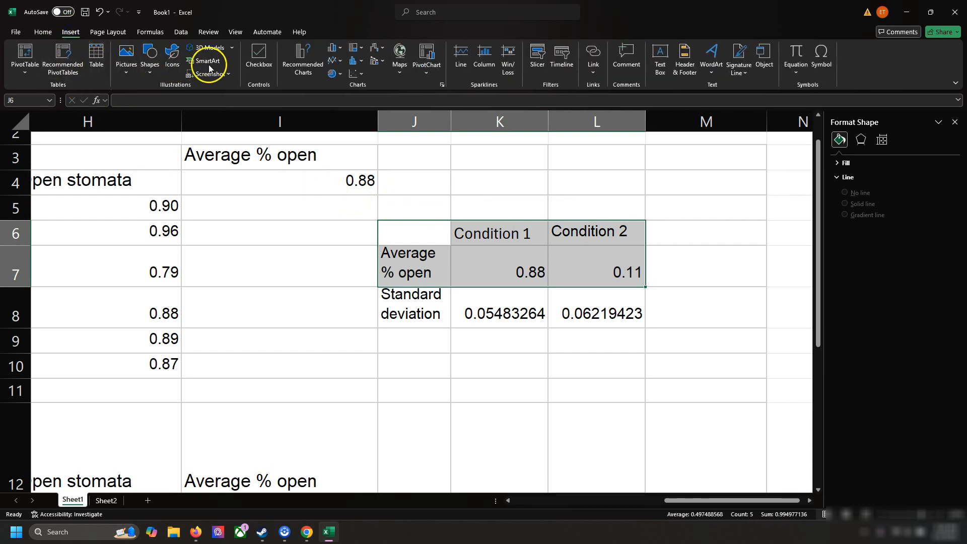
click(299, 59)
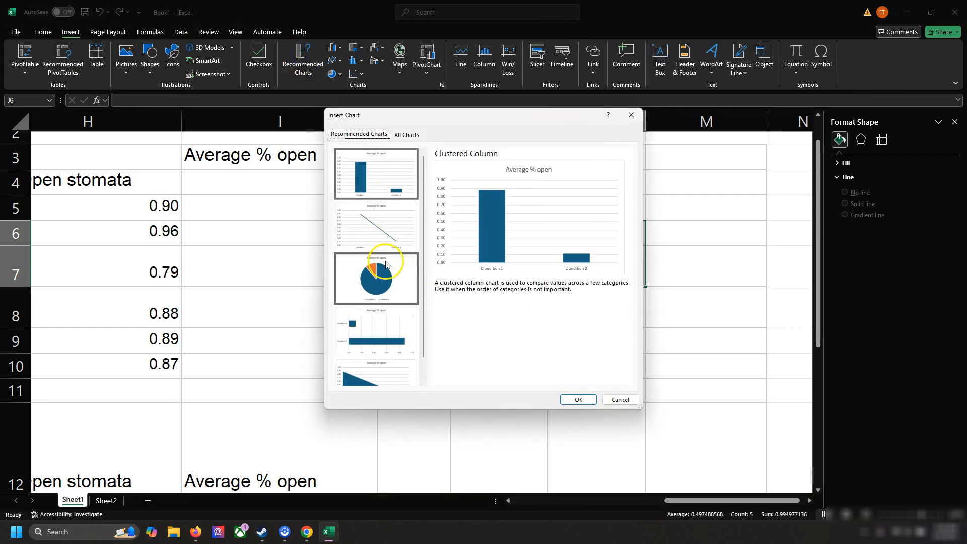
click(382, 237)
click(393, 370)
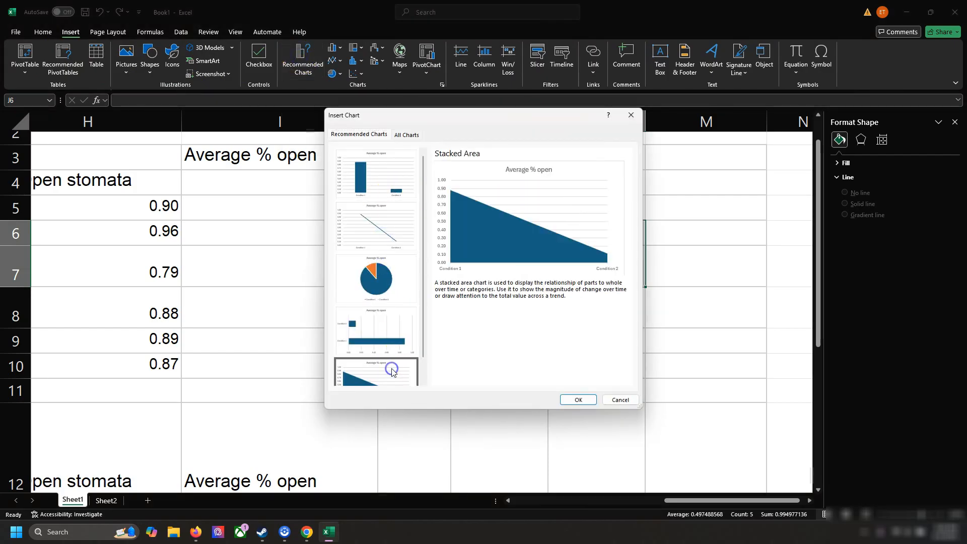
click(370, 195)
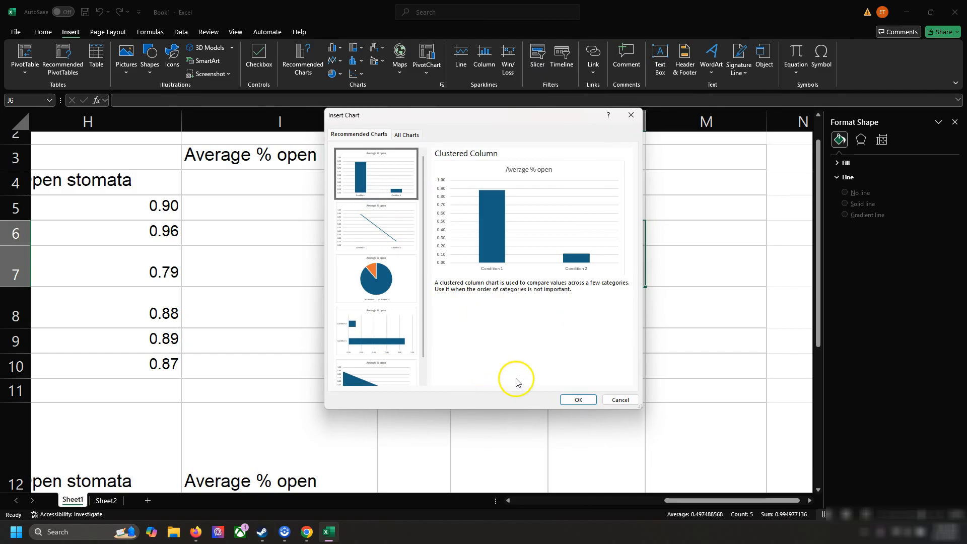
click(577, 400)
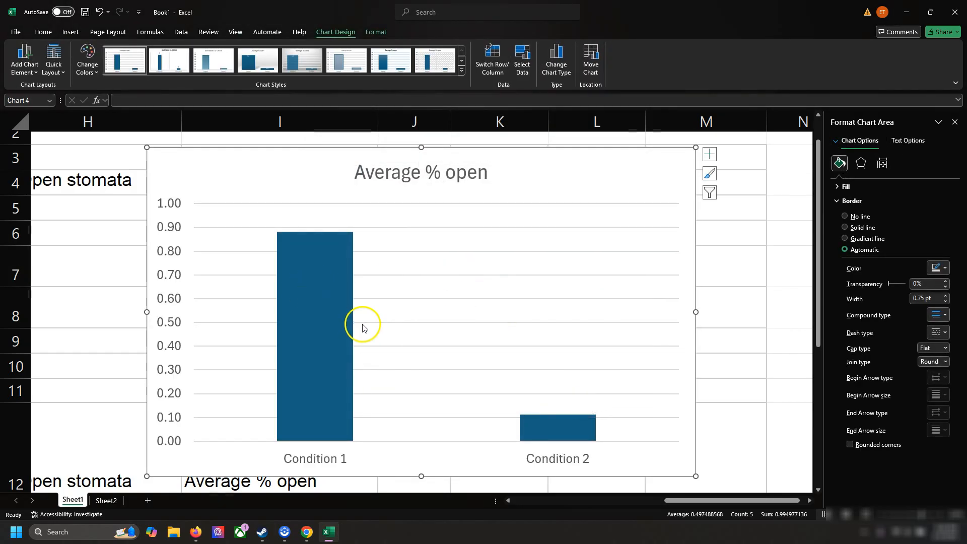
Extend the chart title to "Average % open stomata"
scroll(370, 323, down, 1)
scroll(383, 282, up, 2)
scroll(457, 260, down, 1)
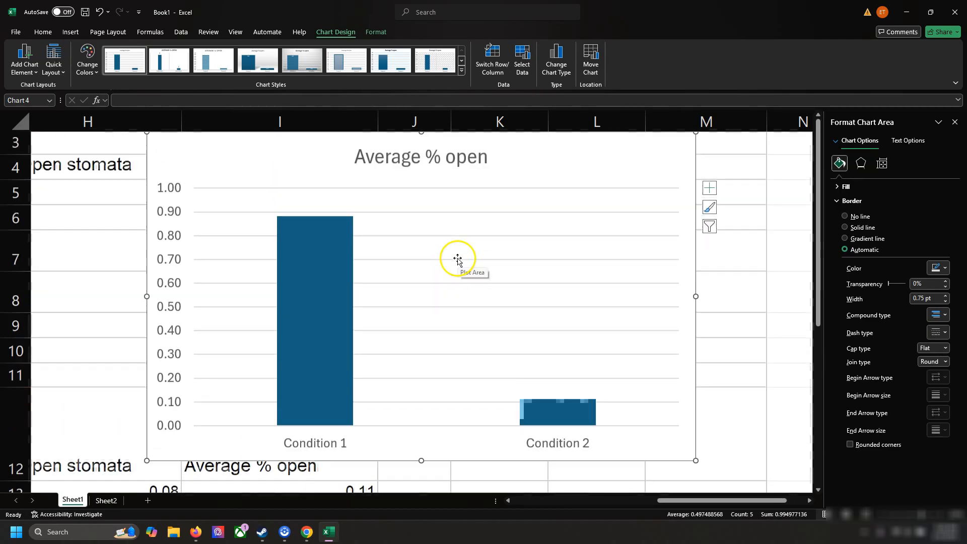
click(467, 176)
click(485, 171)
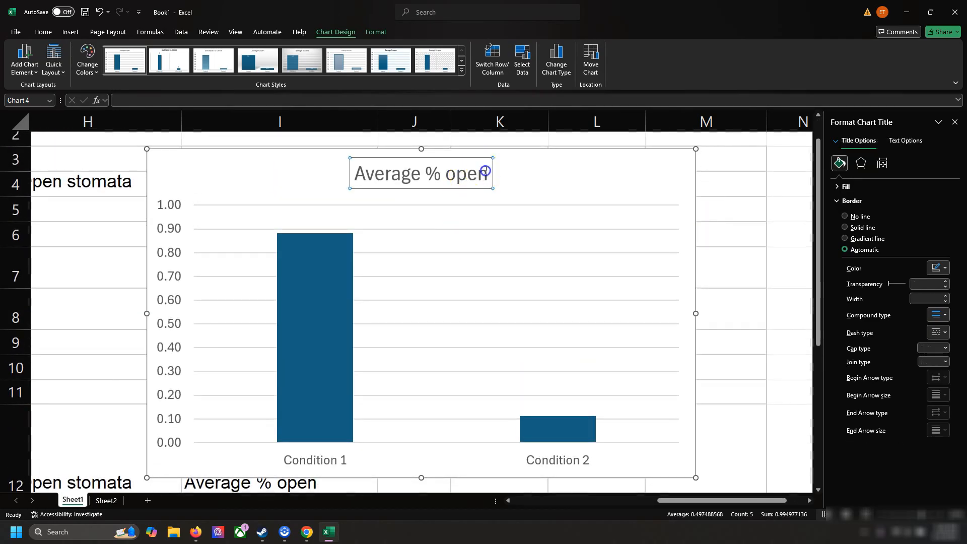
text(stomata)
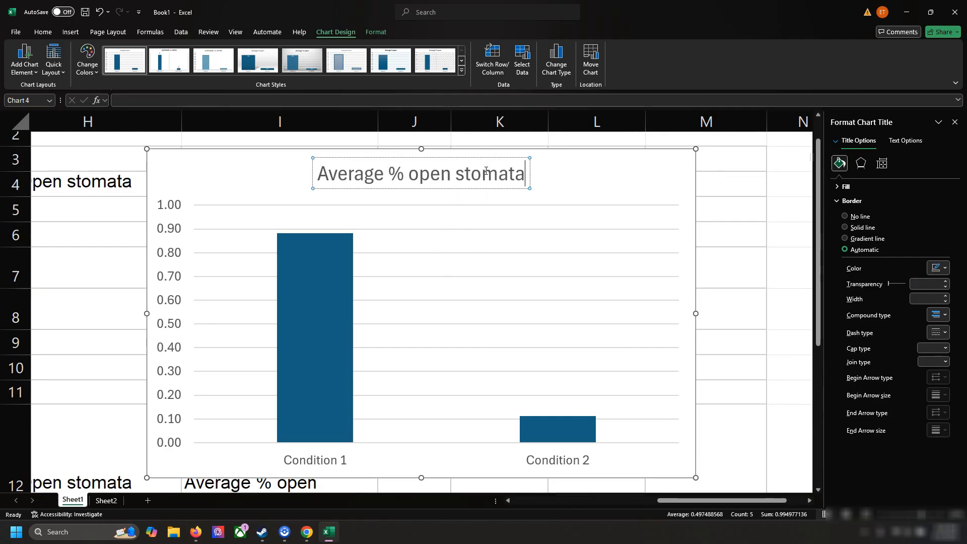
click(556, 176)
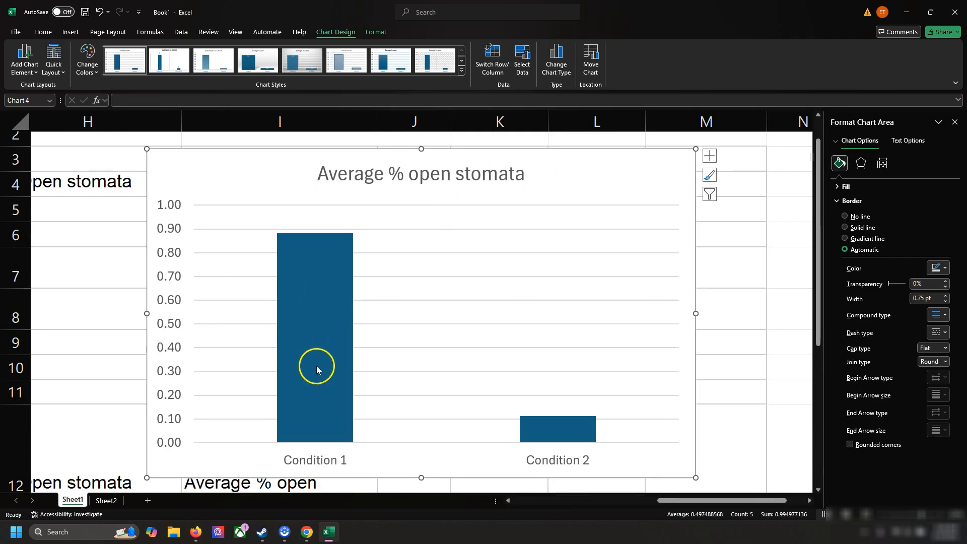
Try the default error bars on the column chart
mouse_move(309, 260)
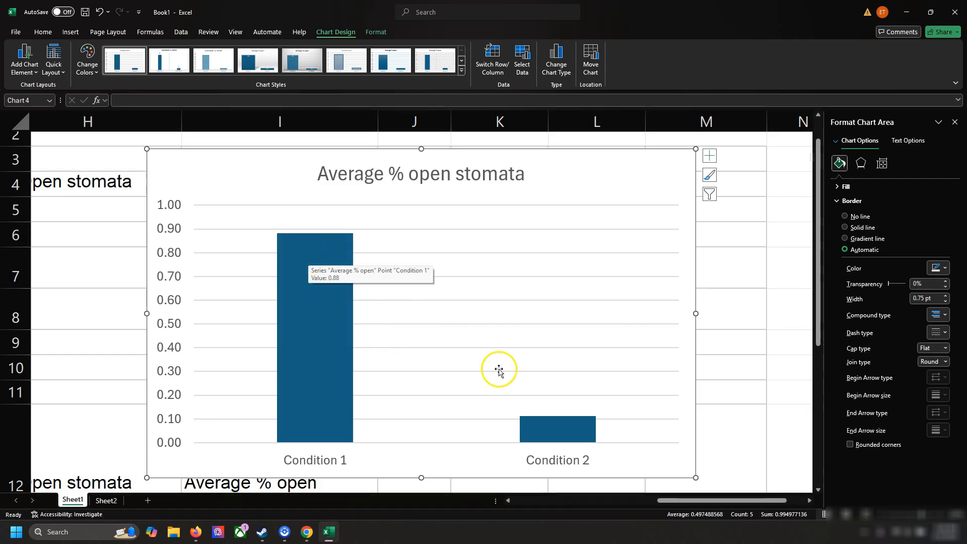
click(712, 156)
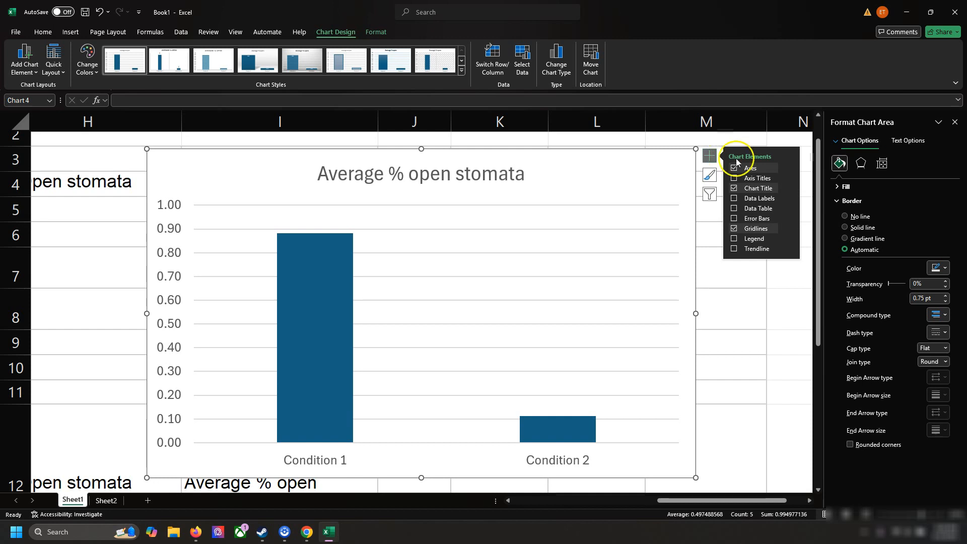
click(737, 220)
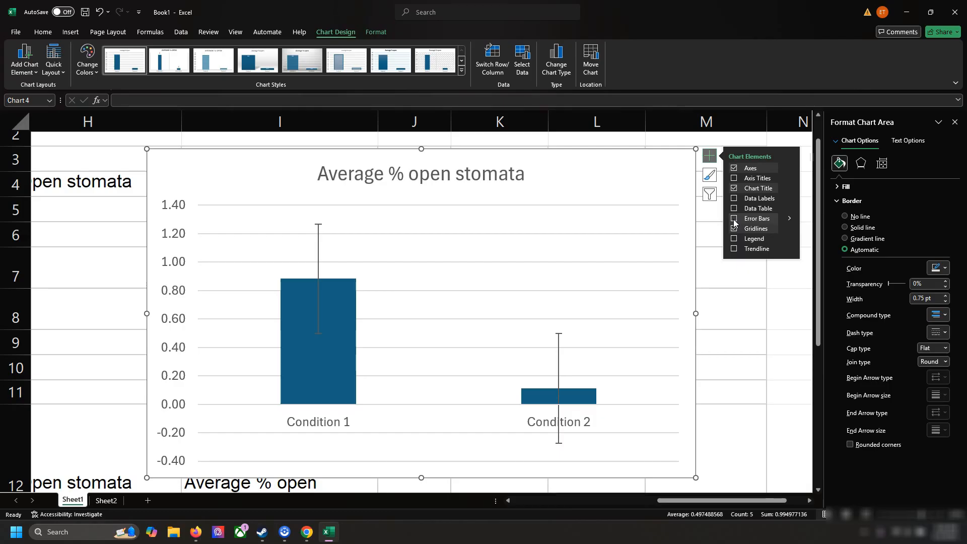
Shrink the chart and place it beside the summary table, close the formatting pane, and keep the chart selected
drag(626, 190, 391, 177)
drag(456, 254, 360, 181)
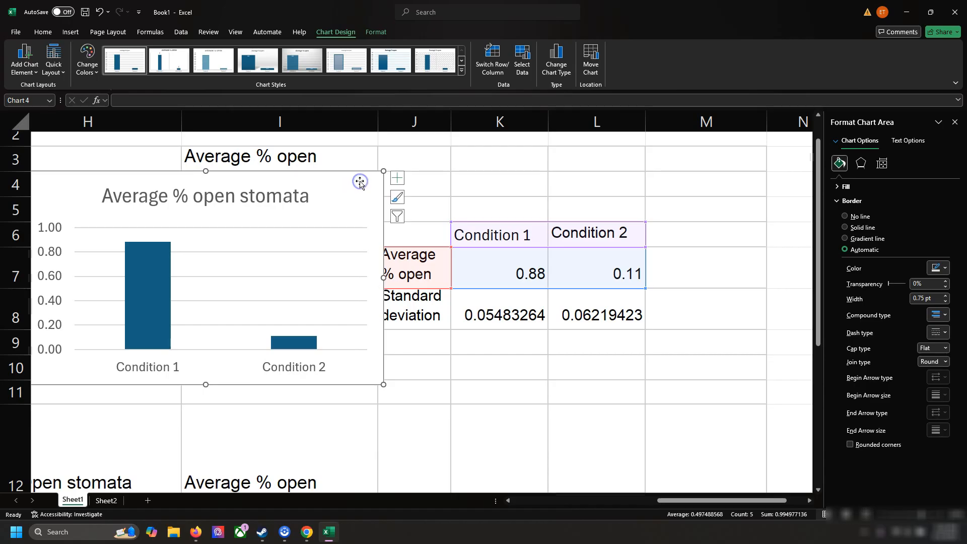
click(955, 122)
drag(496, 237, 606, 259)
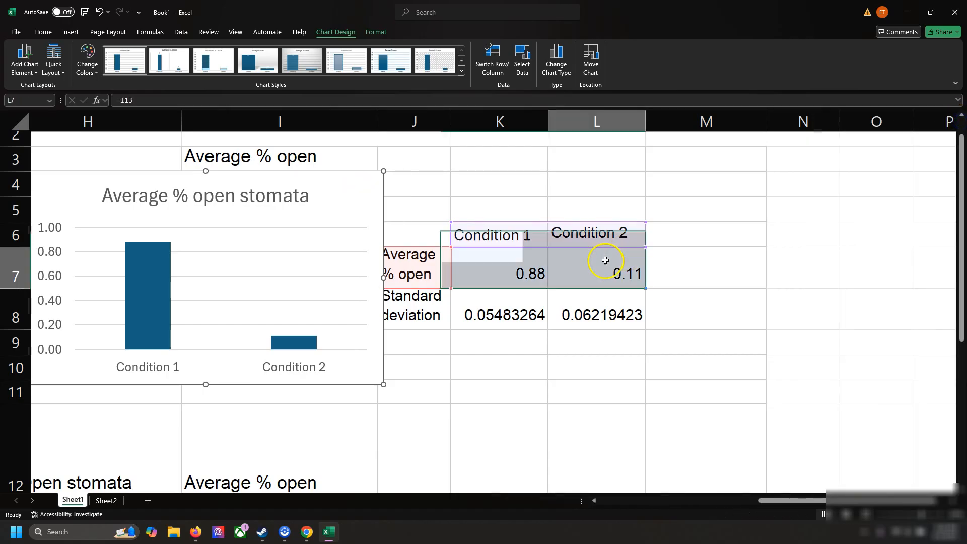
click(447, 201)
click(328, 191)
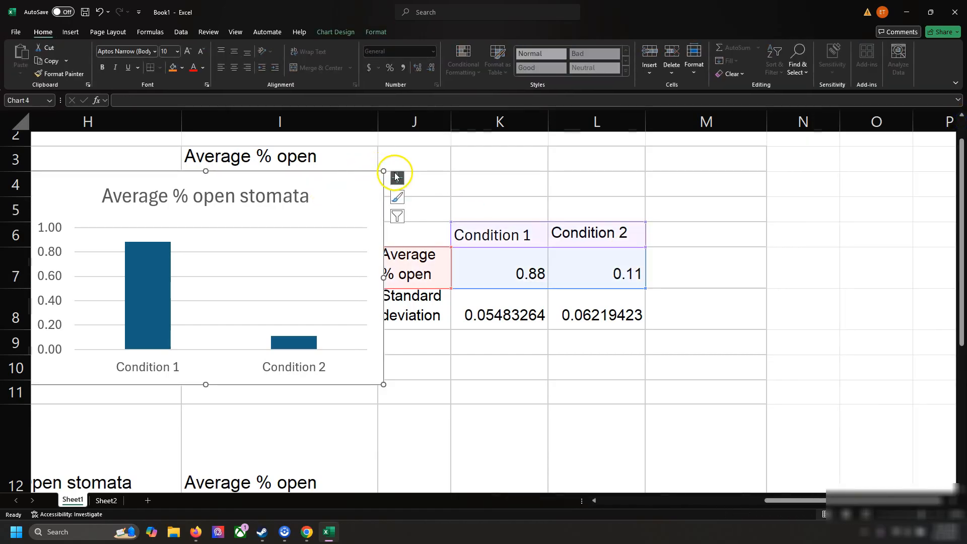
Try adding error bars to the column chart with a custom error amount and open its value specification
click(420, 166)
click(311, 201)
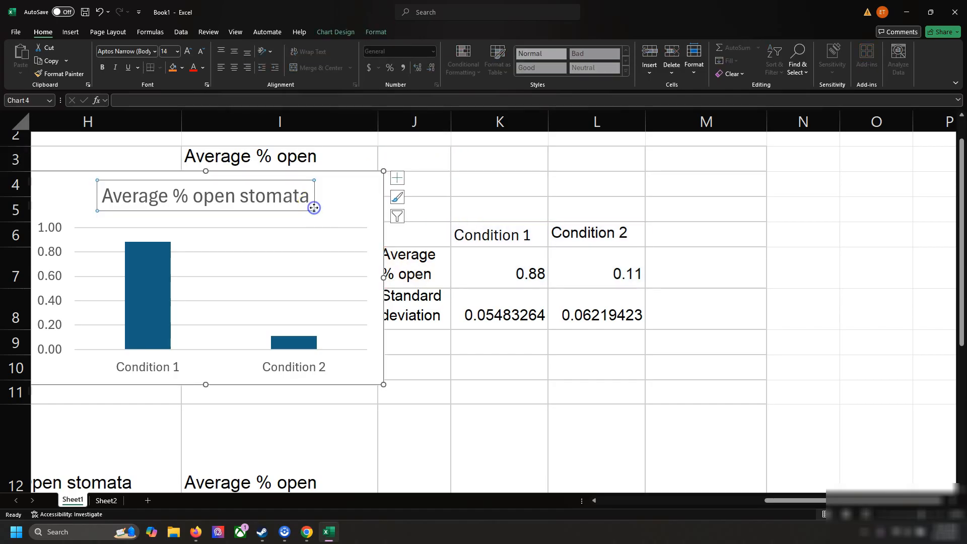
click(397, 179)
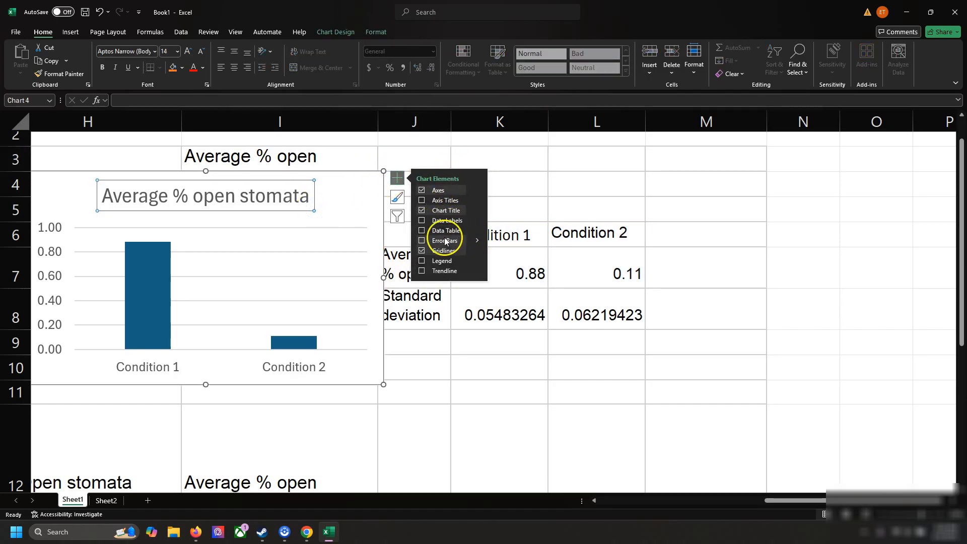
click(476, 244)
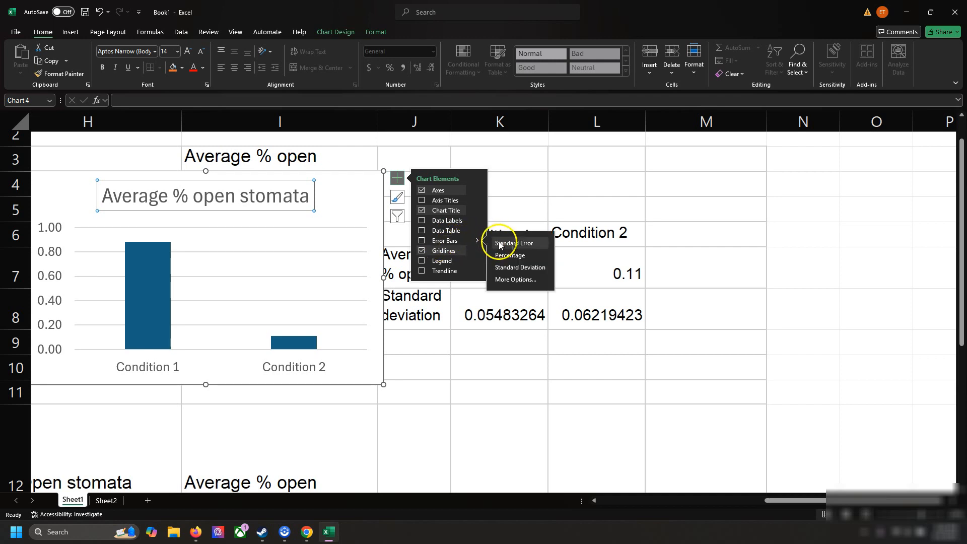
click(514, 280)
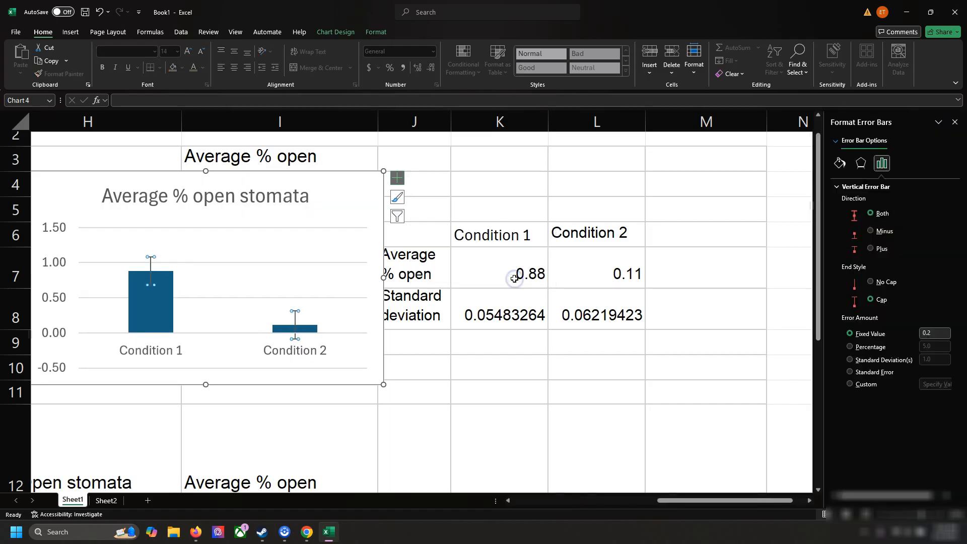
click(864, 384)
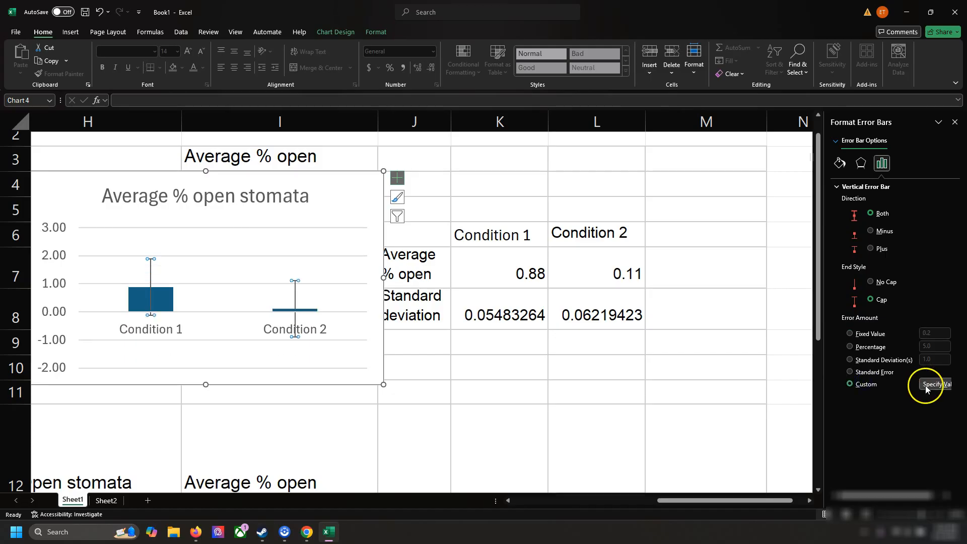
click(928, 385)
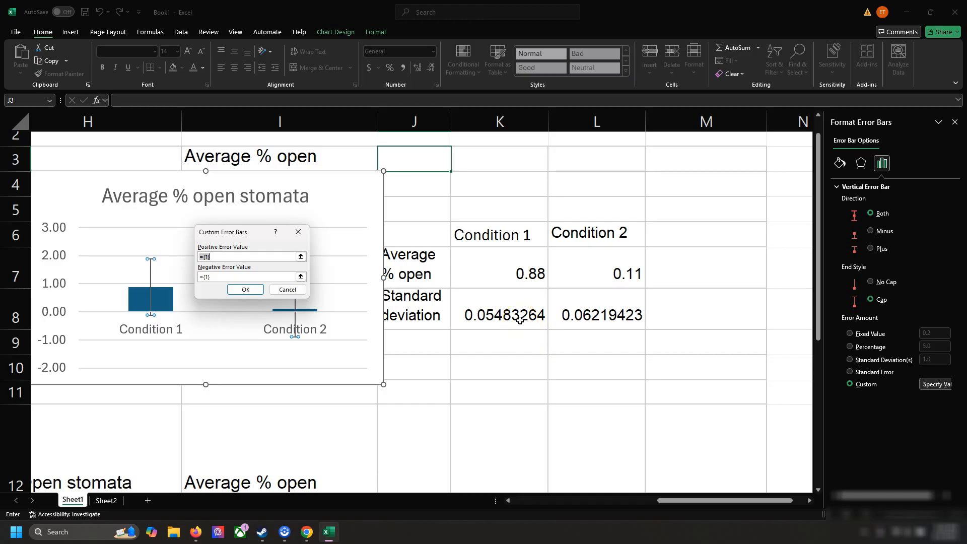
Try to use the standard deviations in K8:L8 as both the positive and negative custom error values
drag(520, 320, 579, 313)
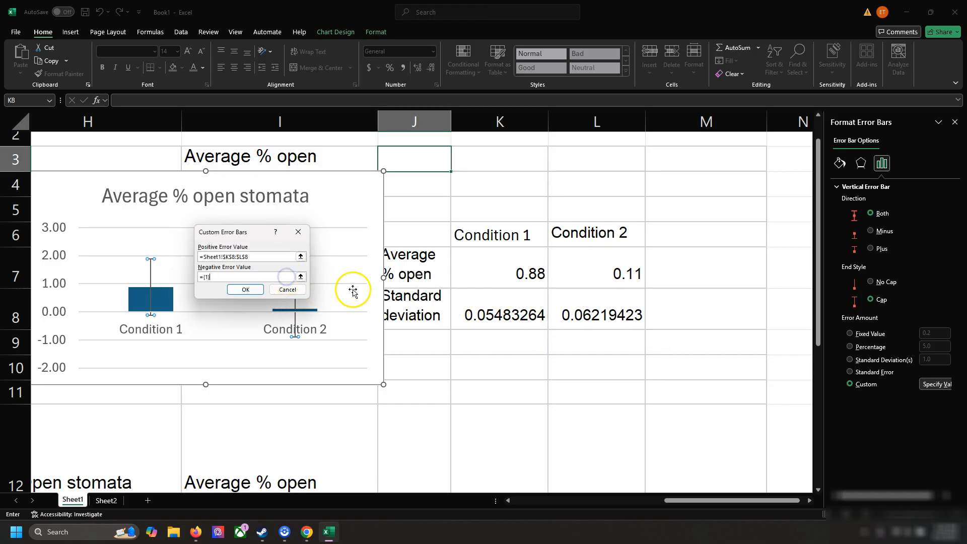
click(300, 276)
drag(504, 318, 590, 320)
key(Return)
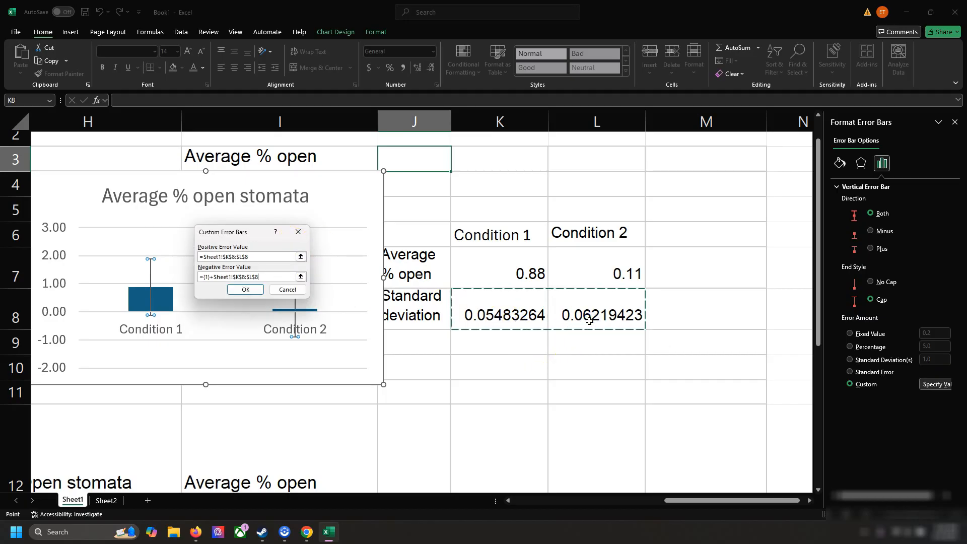
click(242, 288)
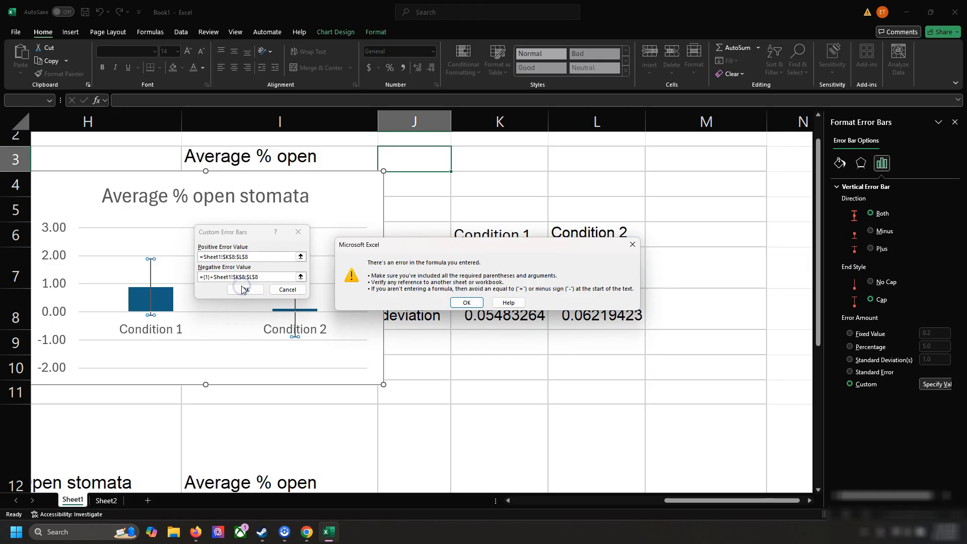
click(470, 301)
click(258, 257)
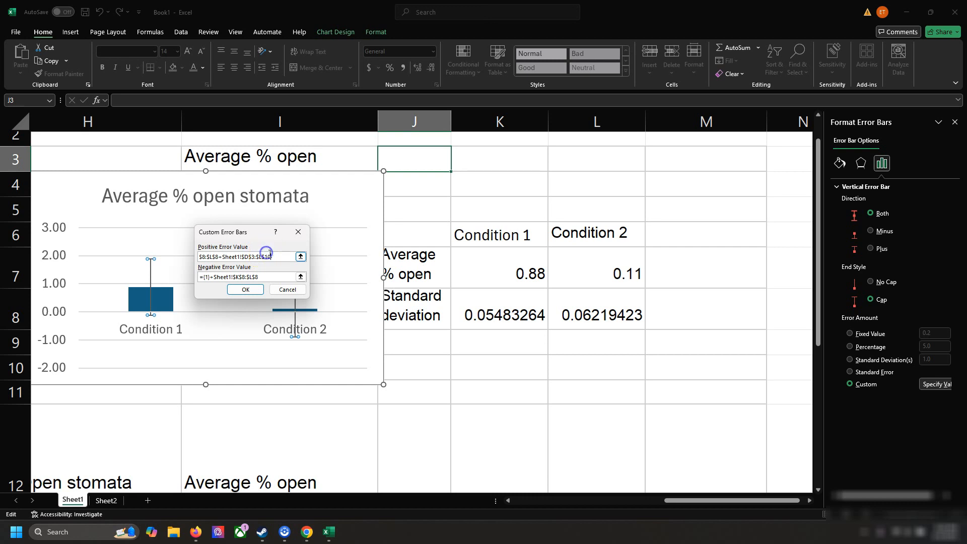
click(265, 290)
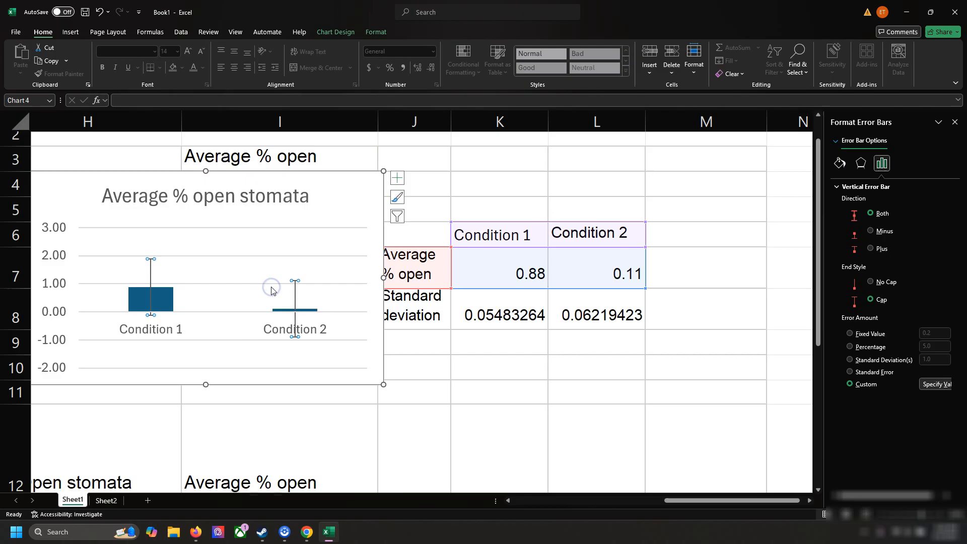
click(304, 284)
click(398, 178)
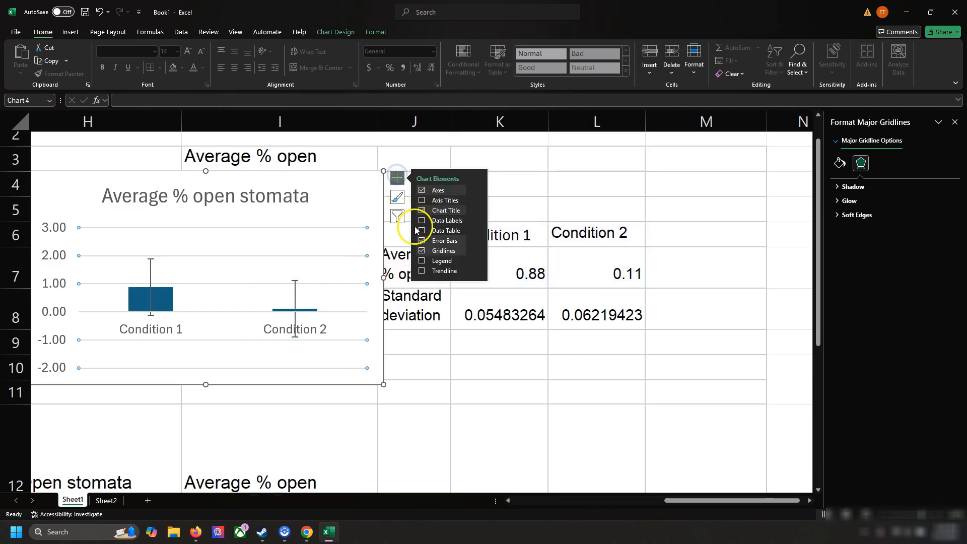
click(472, 240)
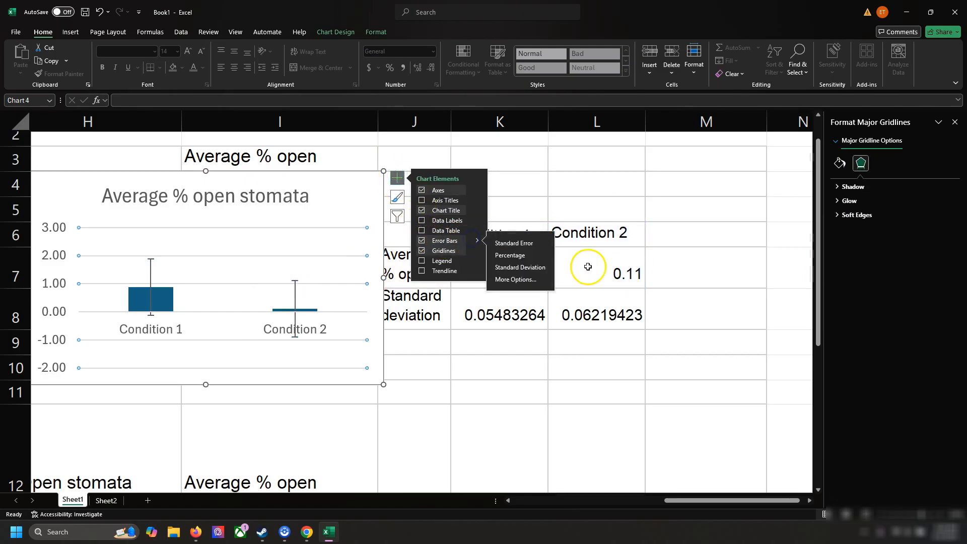
click(516, 279)
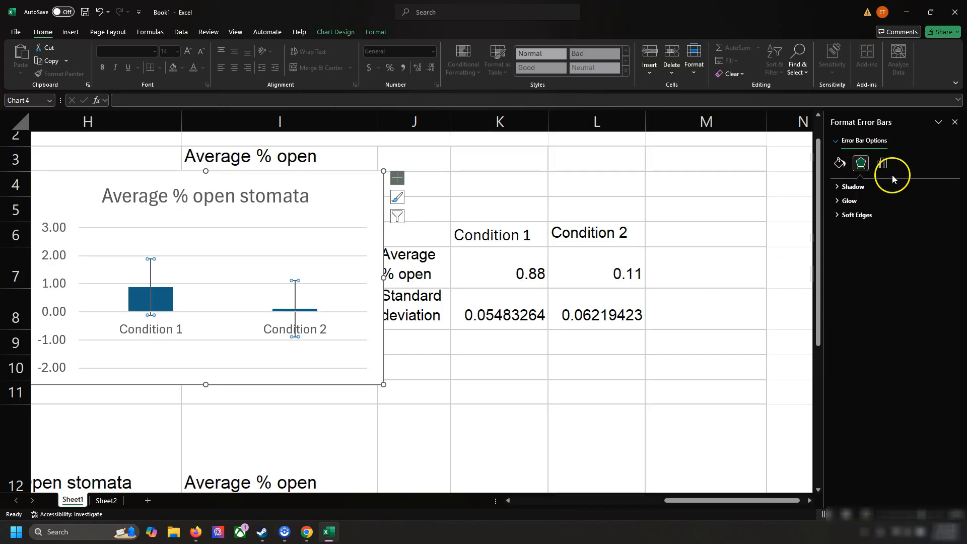
click(955, 122)
click(389, 176)
click(352, 190)
click(398, 178)
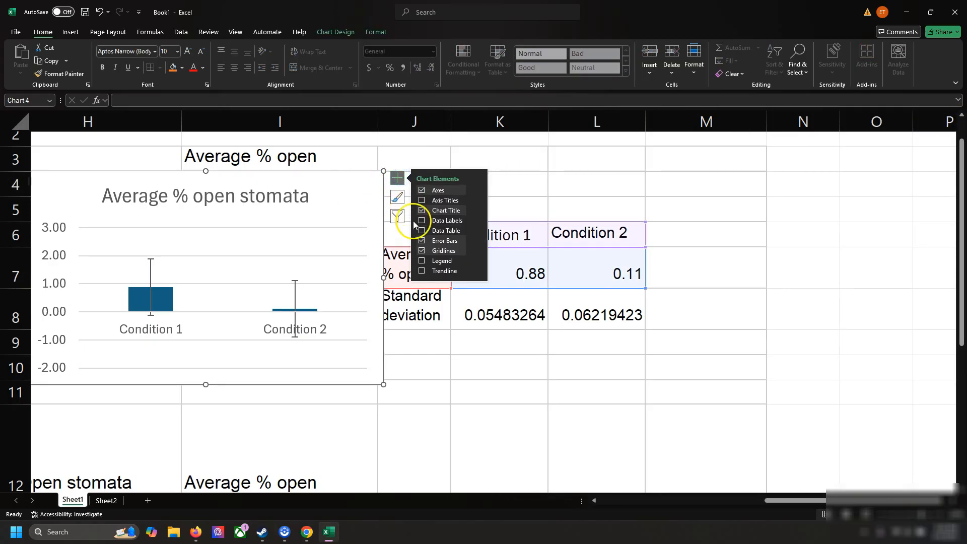
click(578, 180)
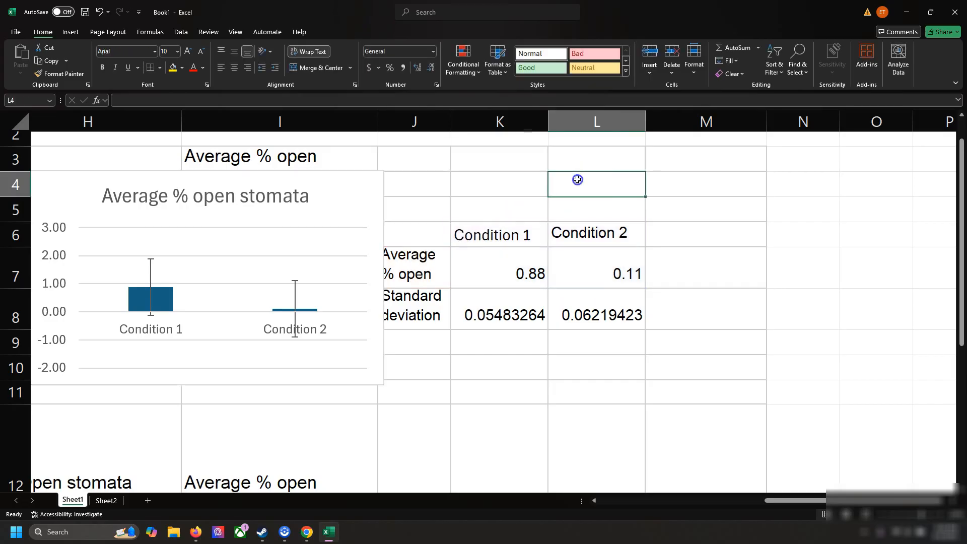
Remove the chart's existing error bars and add new ones with a custom error amount, opening its value specification
click(322, 190)
click(397, 178)
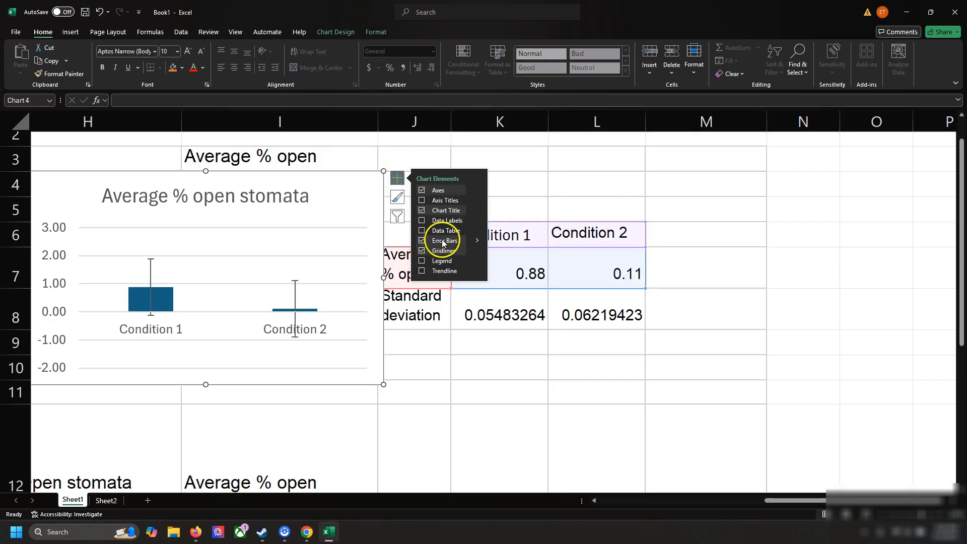
click(443, 241)
click(477, 240)
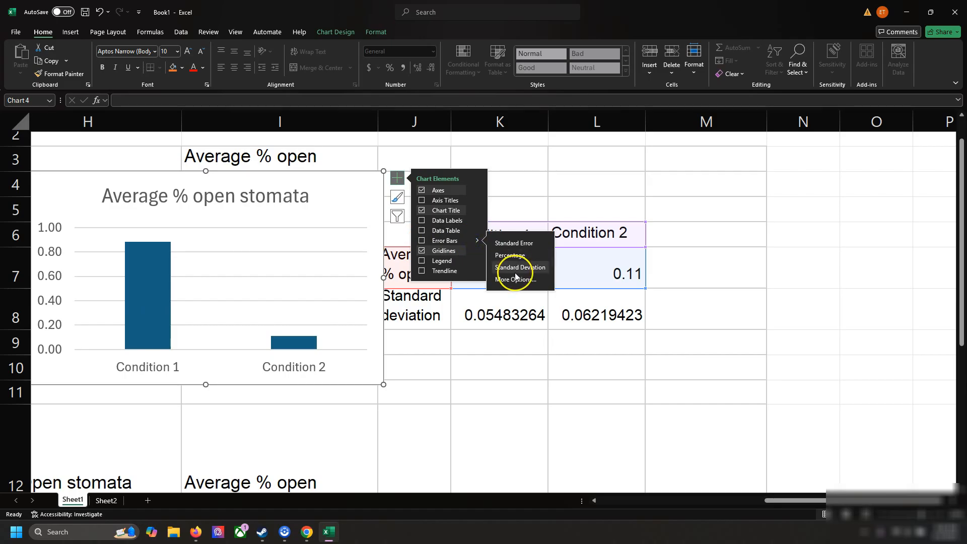
click(538, 278)
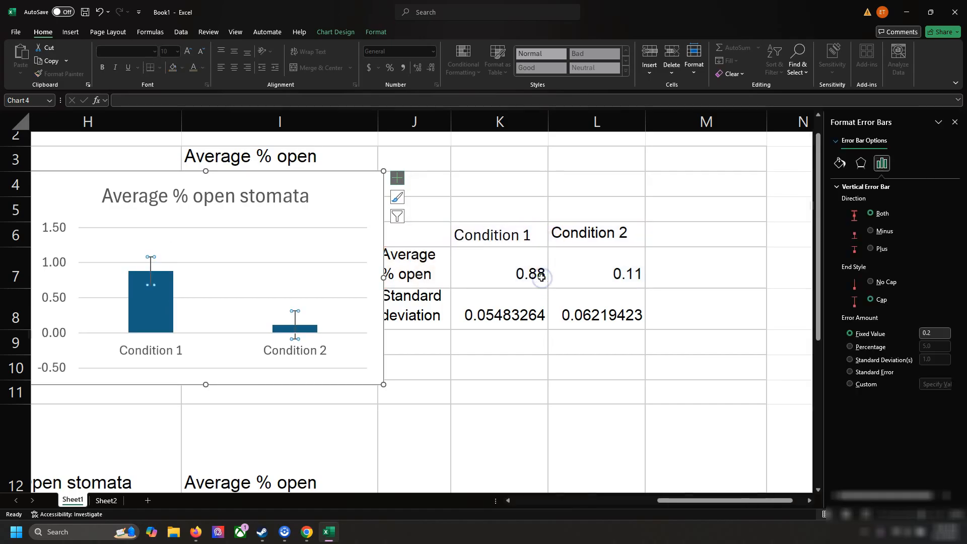
click(851, 384)
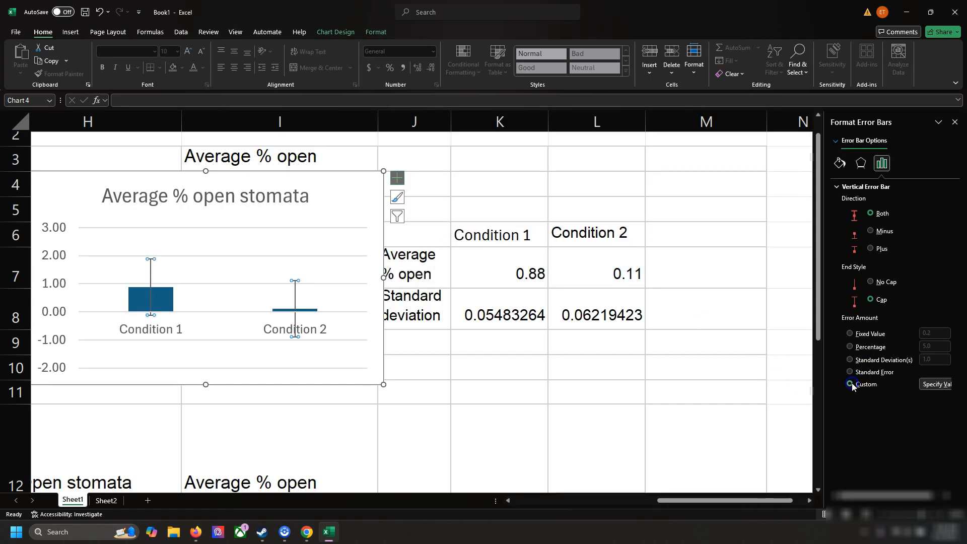
click(932, 385)
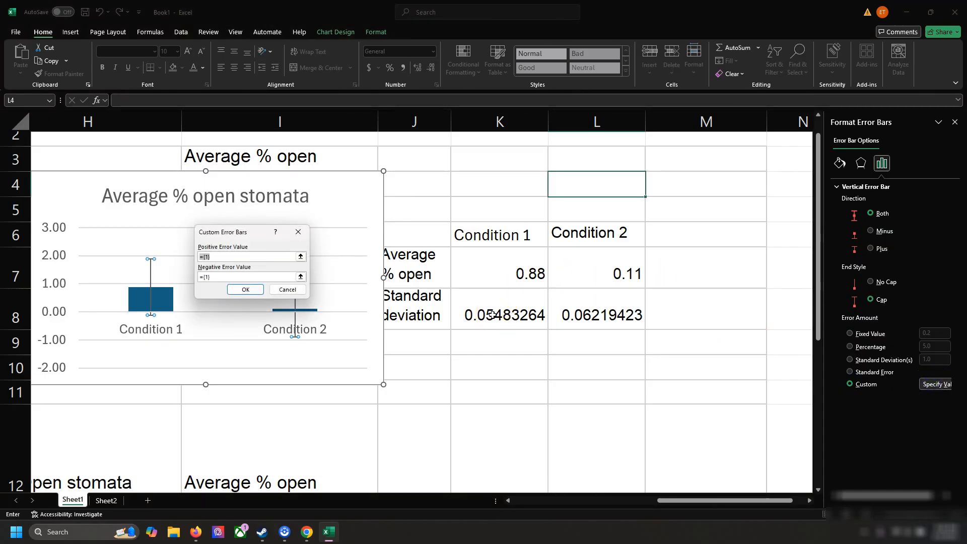
Set both the positive and negative custom error values to the standard deviations in K8:L8
drag(491, 314, 566, 309)
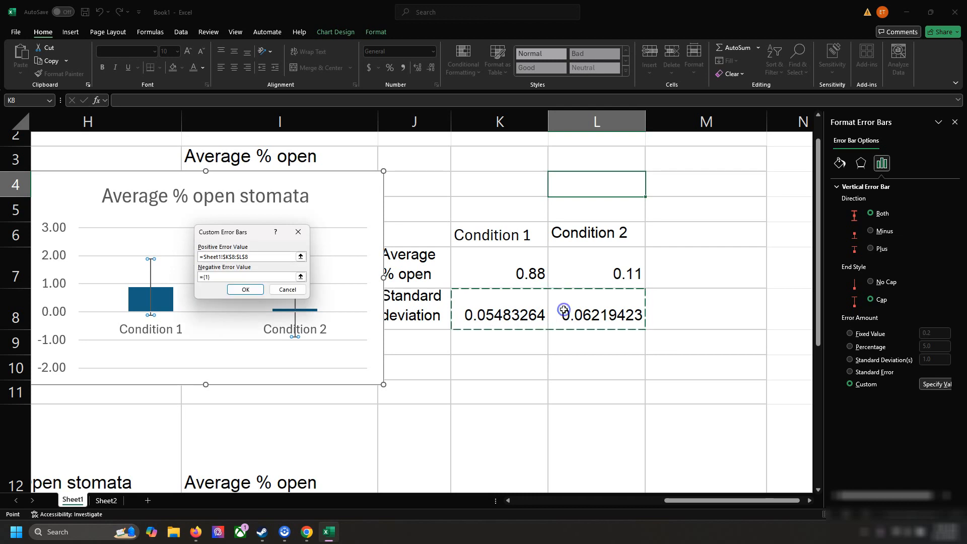
click(301, 277)
drag(470, 314, 566, 309)
key(Return)
click(253, 290)
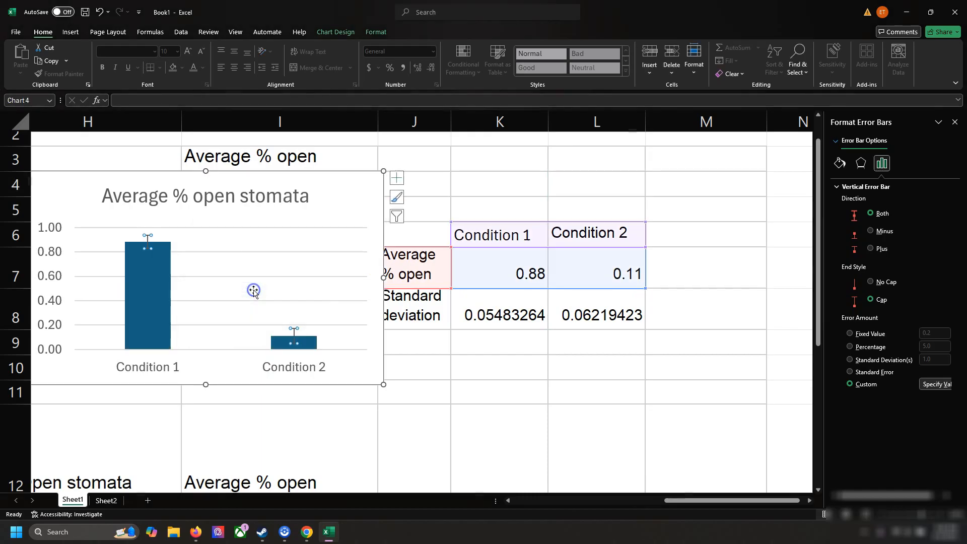
Move the chart to the right so it spans columns I to L and uncovers the column H data
click(449, 359)
click(310, 268)
drag(326, 201, 518, 200)
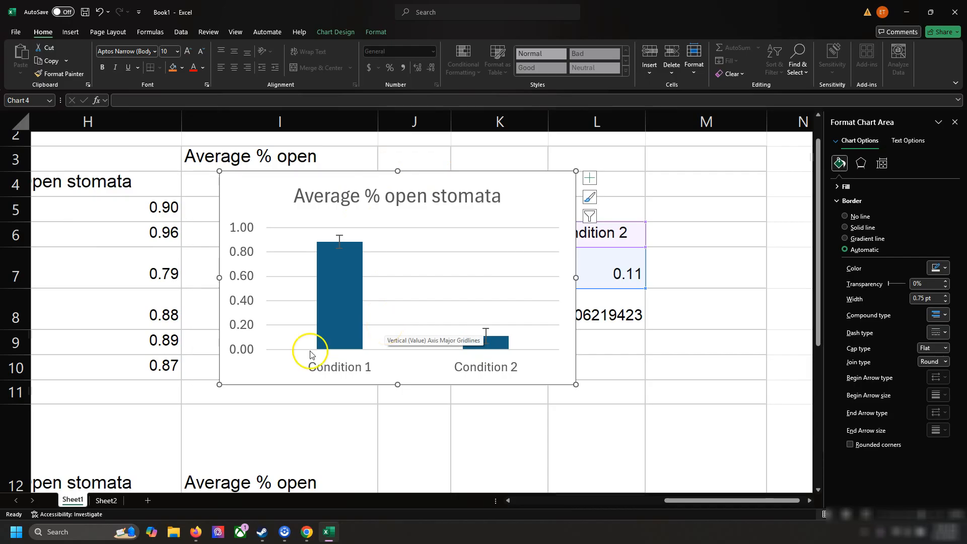
Find and open Word, and create a blank document
text(wor)
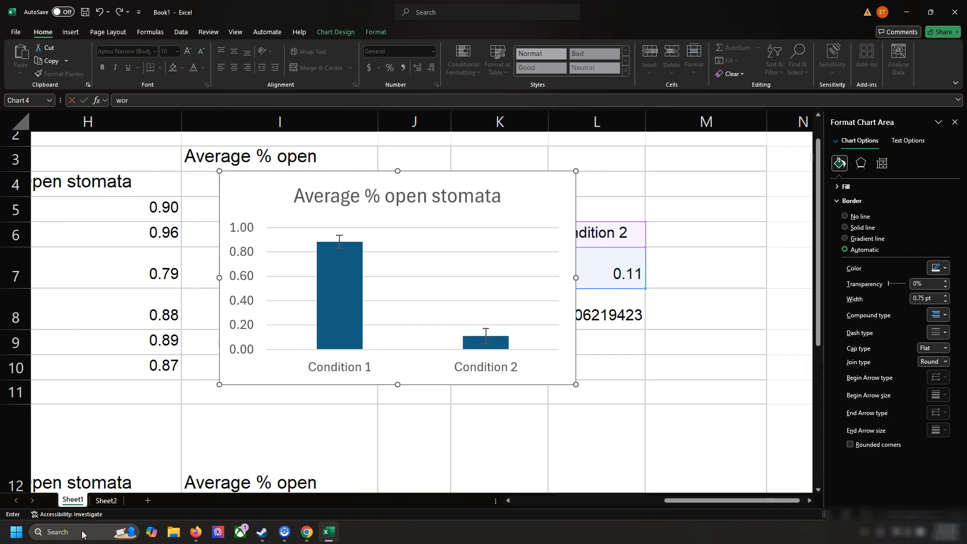
click(83, 533)
text(word)
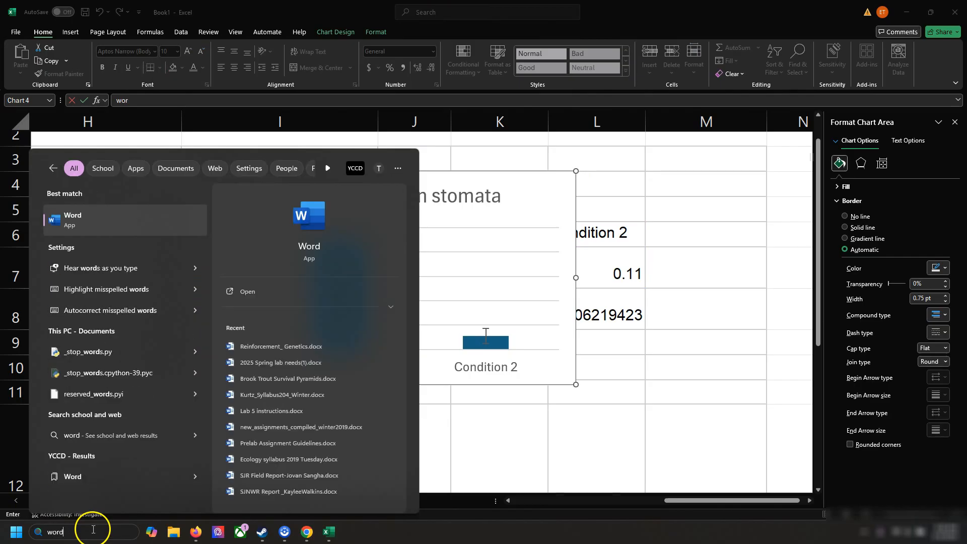
click(105, 217)
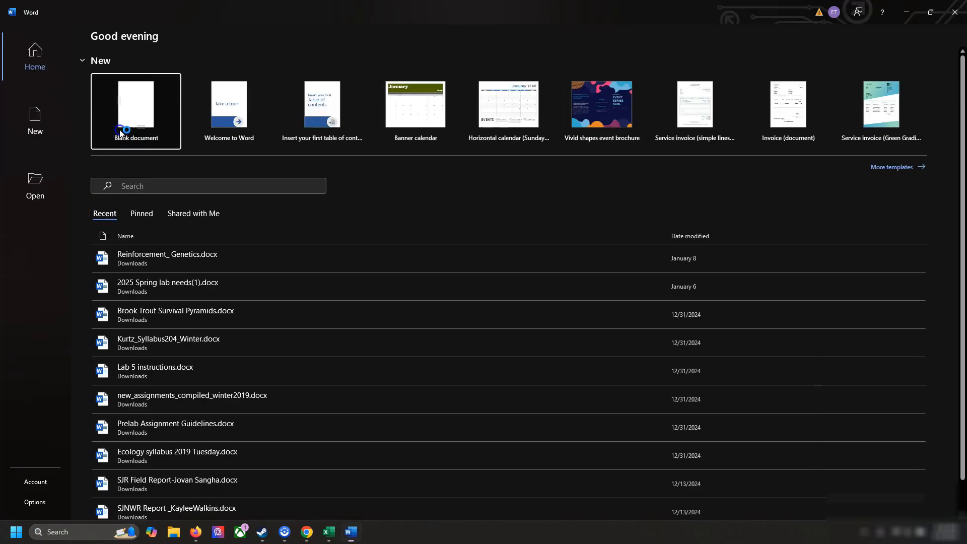
click(116, 133)
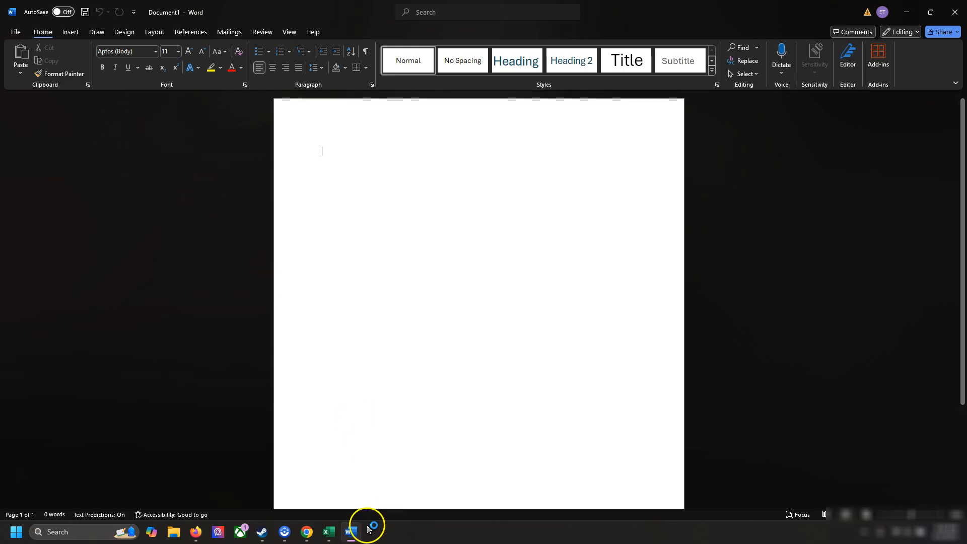
Return to the Excel workbook, discard the stray text entry, and copy the whole "Average % open stomata" chart
click(331, 529)
key(Escape)
click(600, 194)
click(496, 205)
right_click(238, 196)
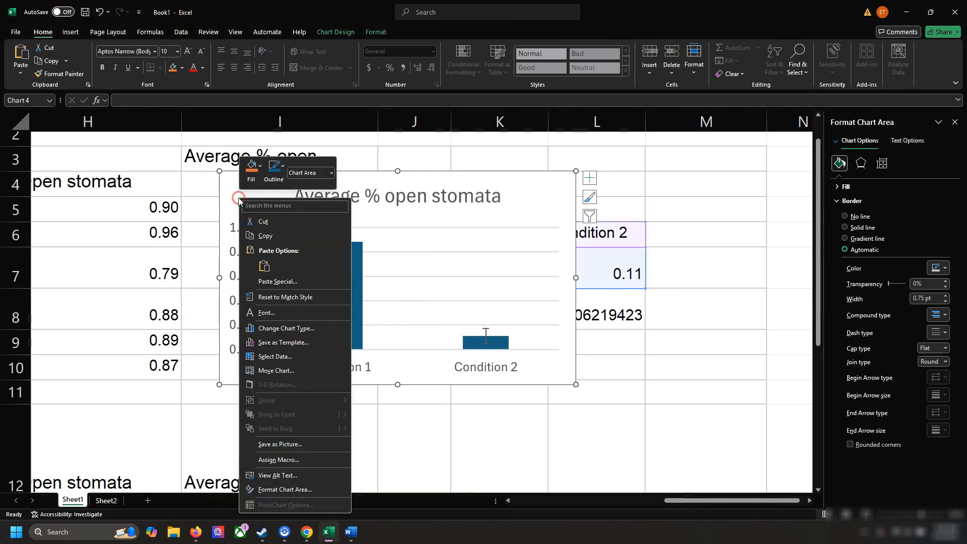
click(260, 232)
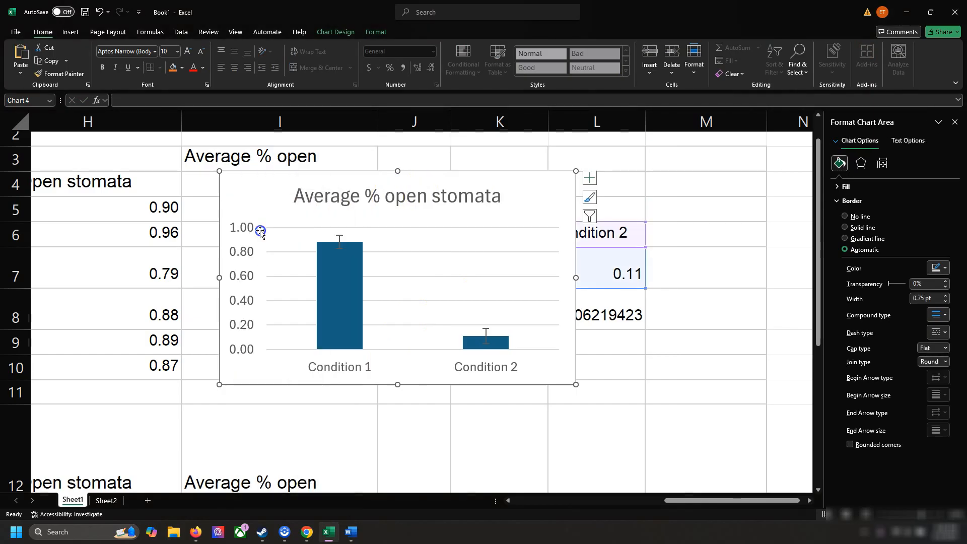
Switch to the blank Word document, paste the copied chart into it, and dismiss the pasting tip
click(351, 530)
right_click(366, 250)
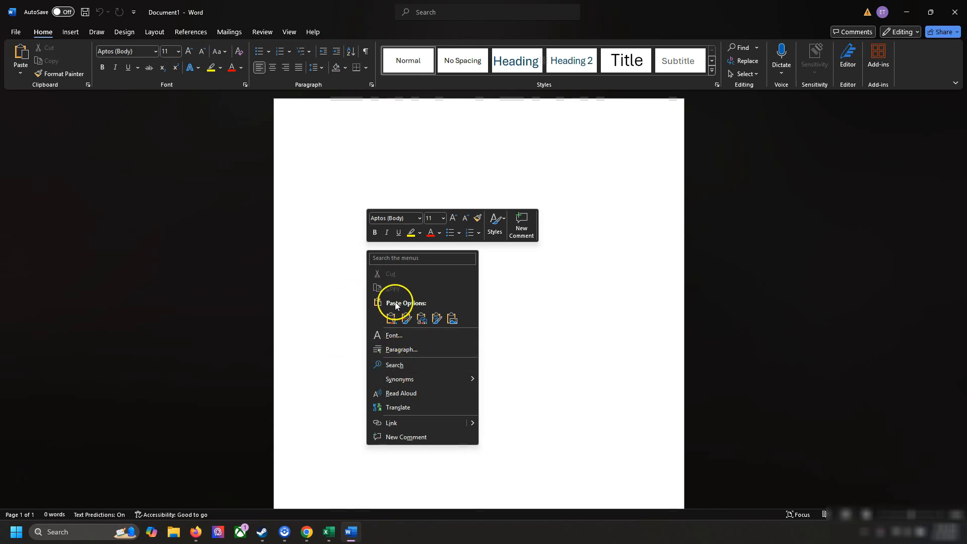
click(392, 318)
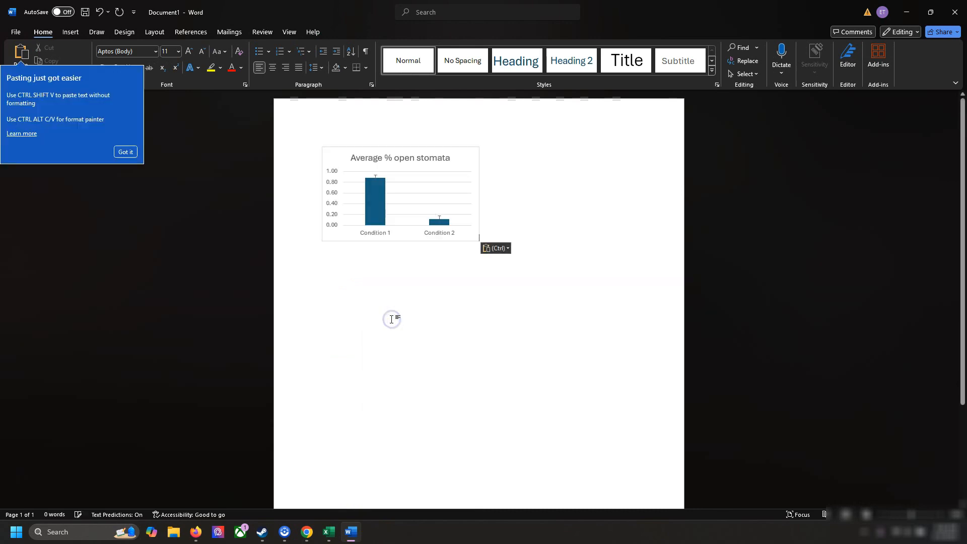
click(127, 152)
Write the caption "In this graph, average percent open stomata for two conditions are shown." on a new line below the chart
key(Return)
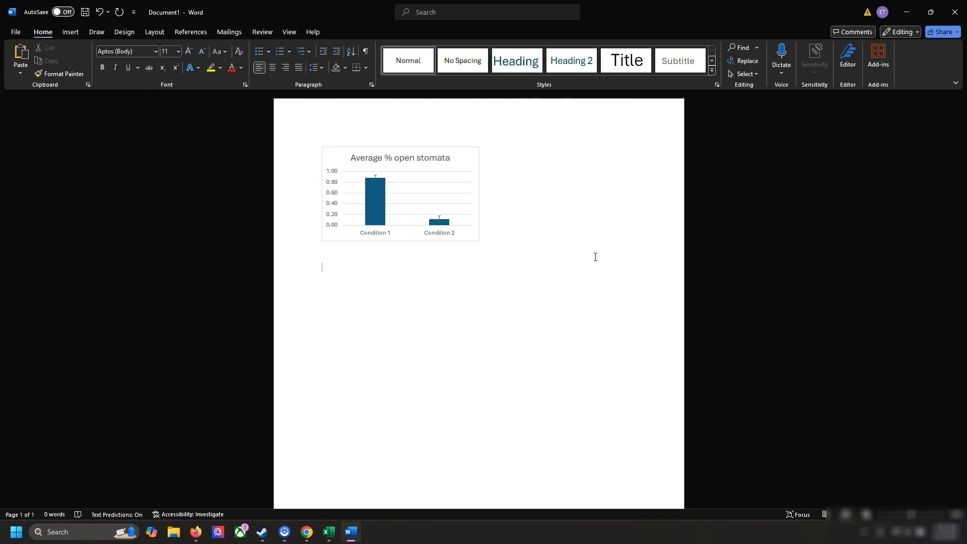
text(Condition)
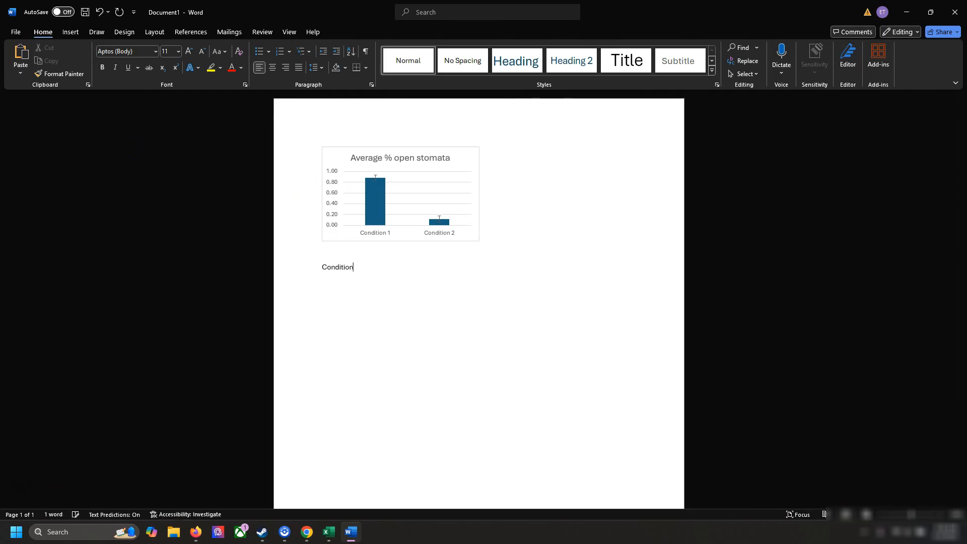
key(shift+Home)
key(BackSpace)
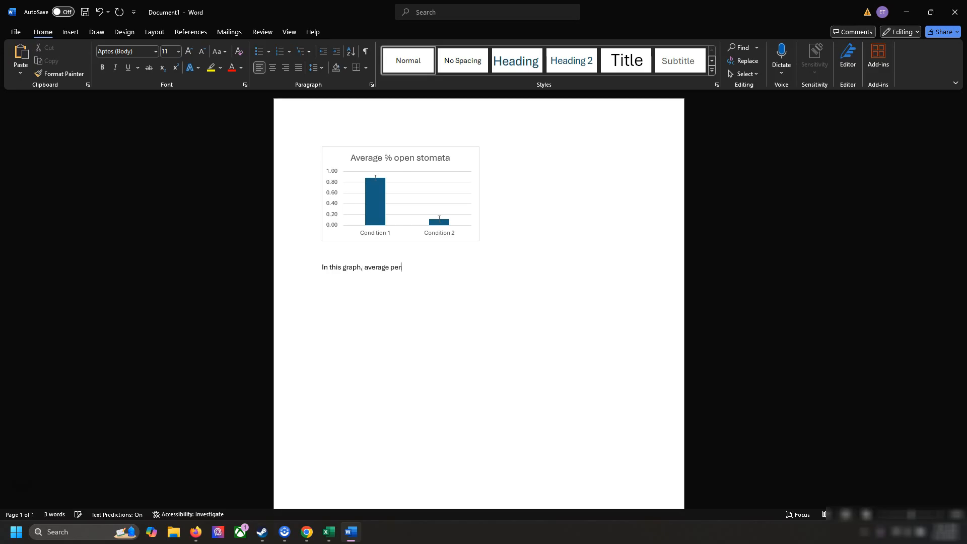
key(BackSpace)
text(mata for two c)
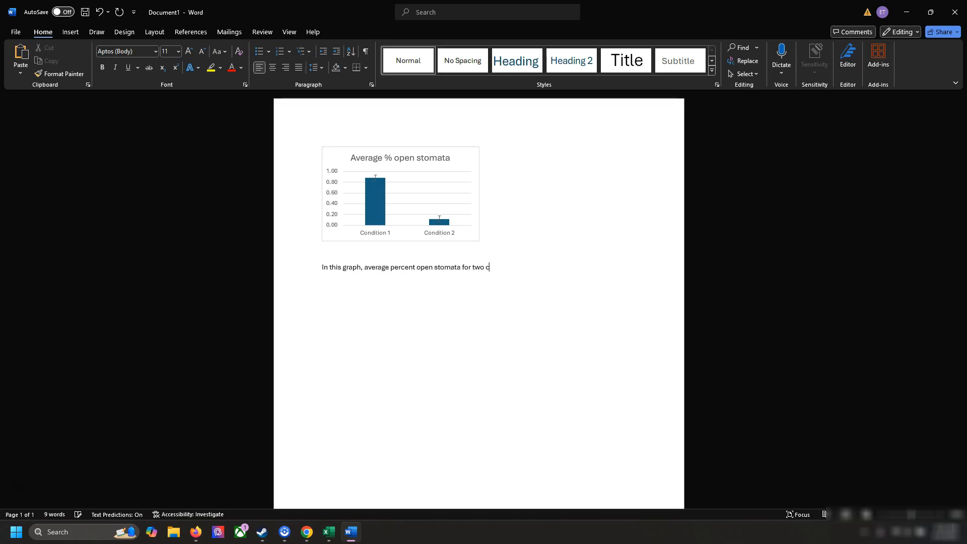
text(onditions are shown.)
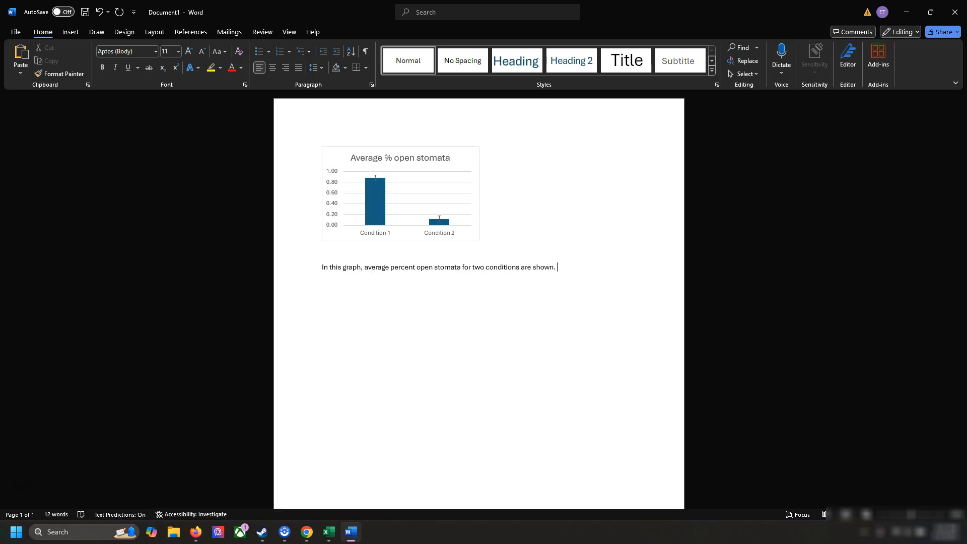
Enlarge the pasted chart so it is about as wide as the caption line, and deselect it
click(398, 208)
drag(478, 241, 552, 285)
click(453, 226)
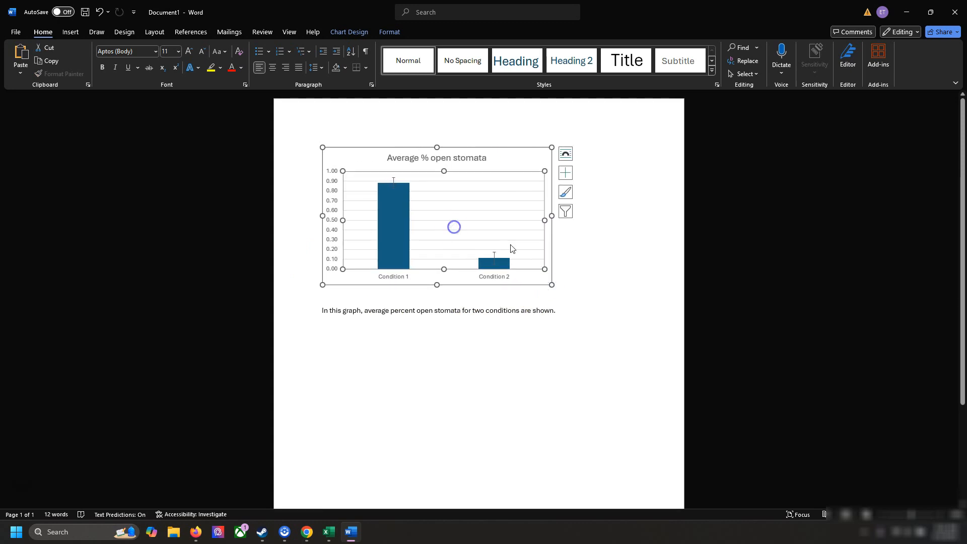
click(595, 303)
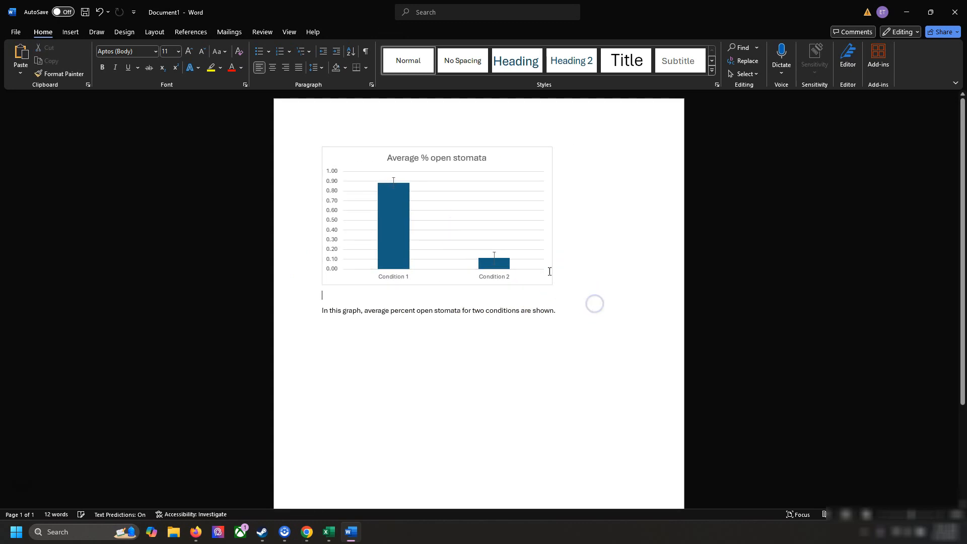
Inspect the values of the Condition 1 and Condition 2 bars in the chart
mouse_move(389, 260)
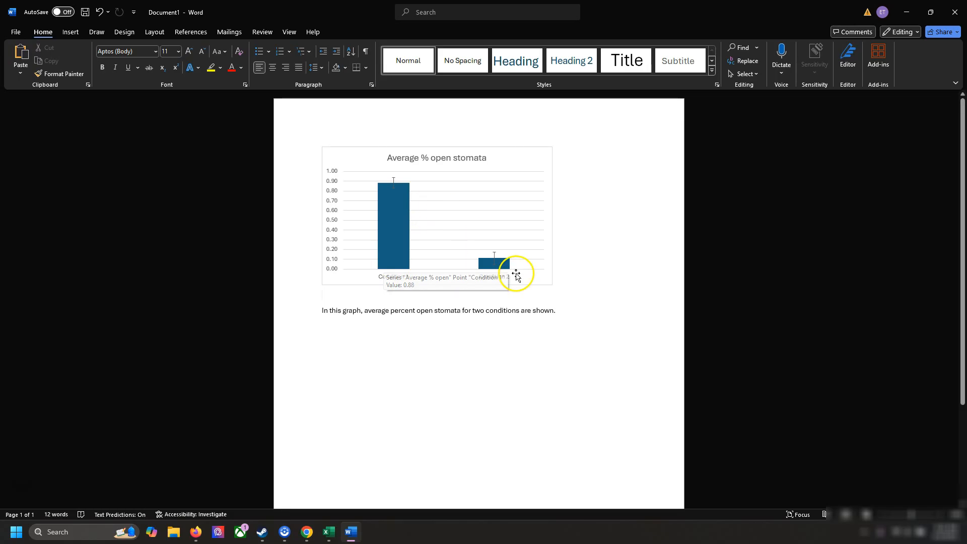
click(571, 277)
click(559, 301)
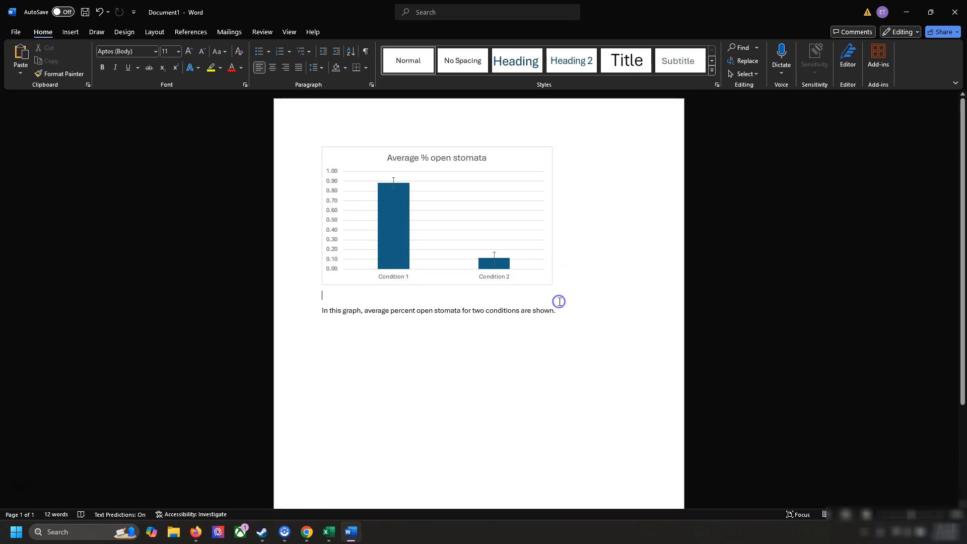
click(521, 230)
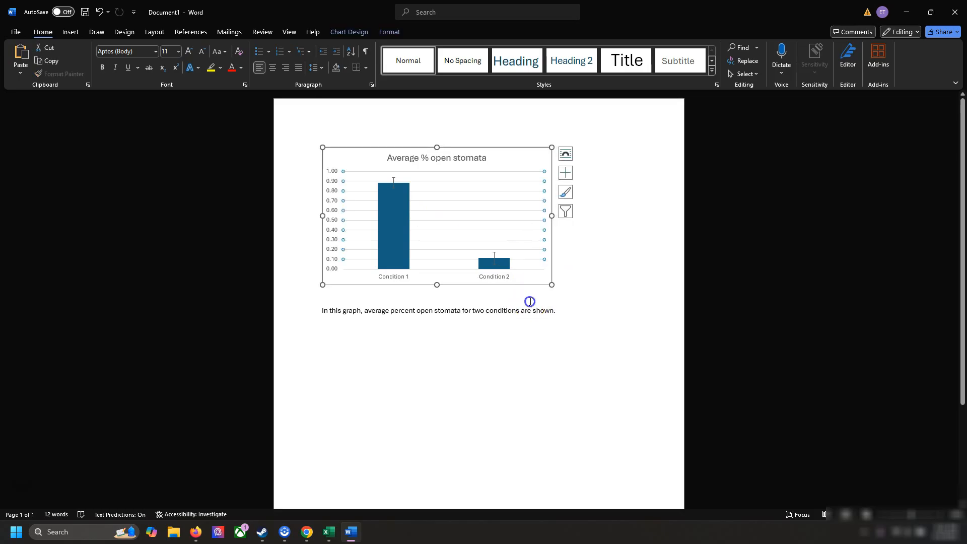
click(530, 301)
click(559, 314)
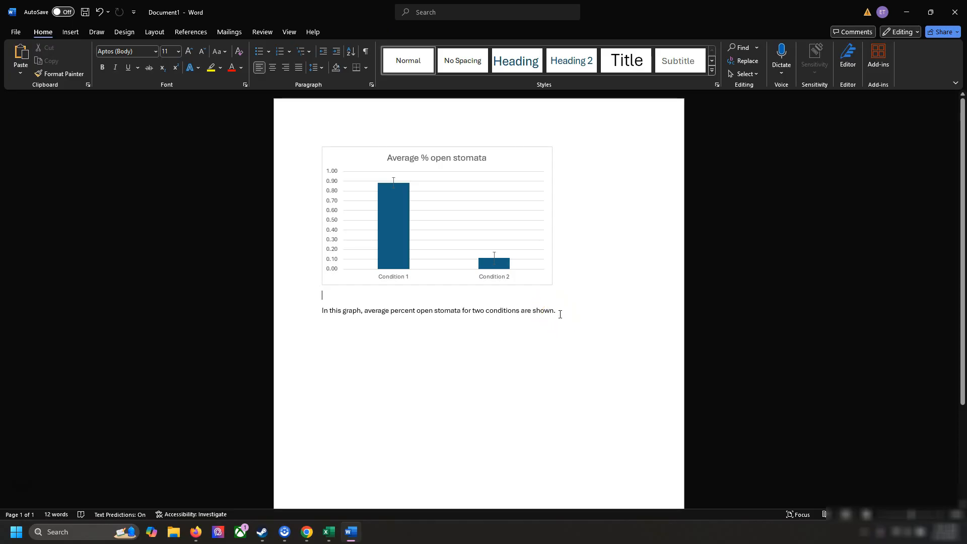
click(559, 314)
mouse_move(504, 265)
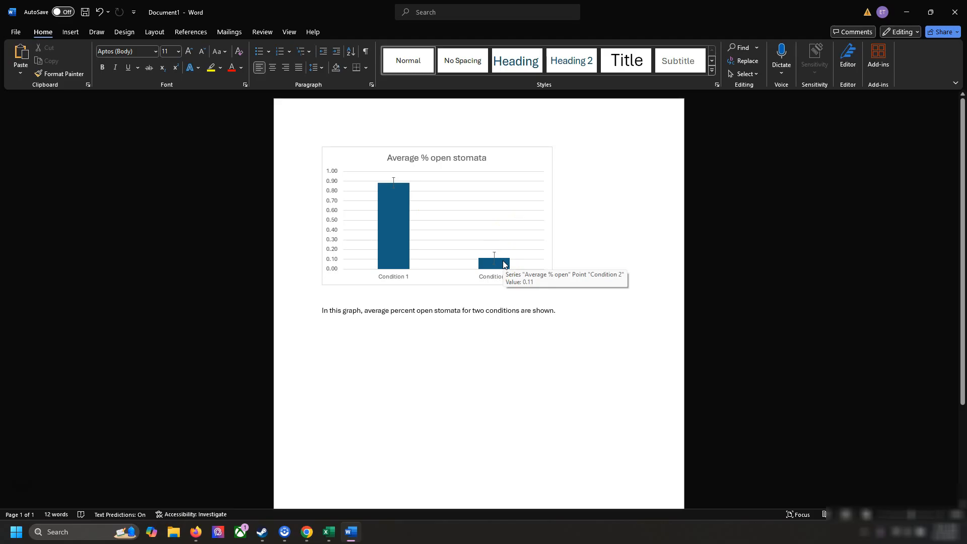
Switch to the Excel workbook and delete the whole "Average % open stomata" chart from Sheet1
click(335, 532)
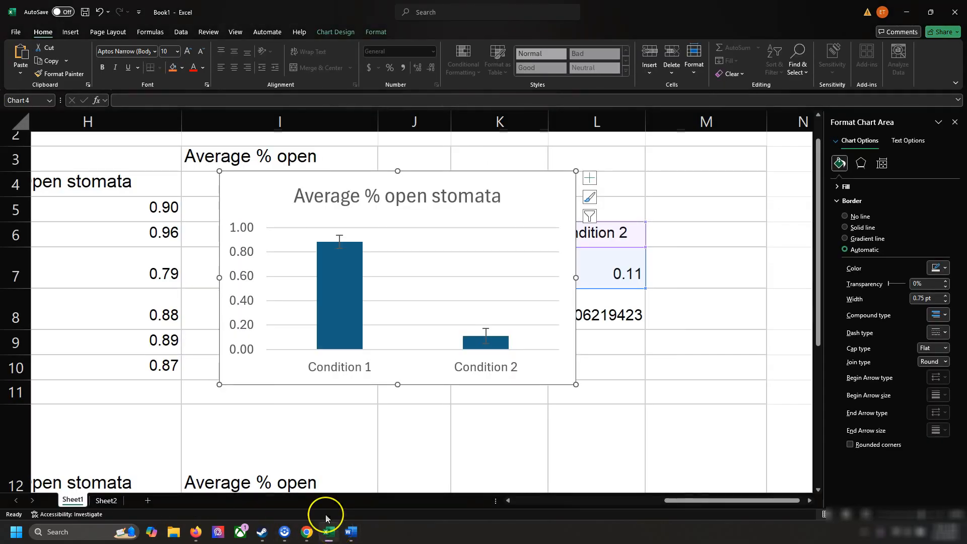
click(391, 337)
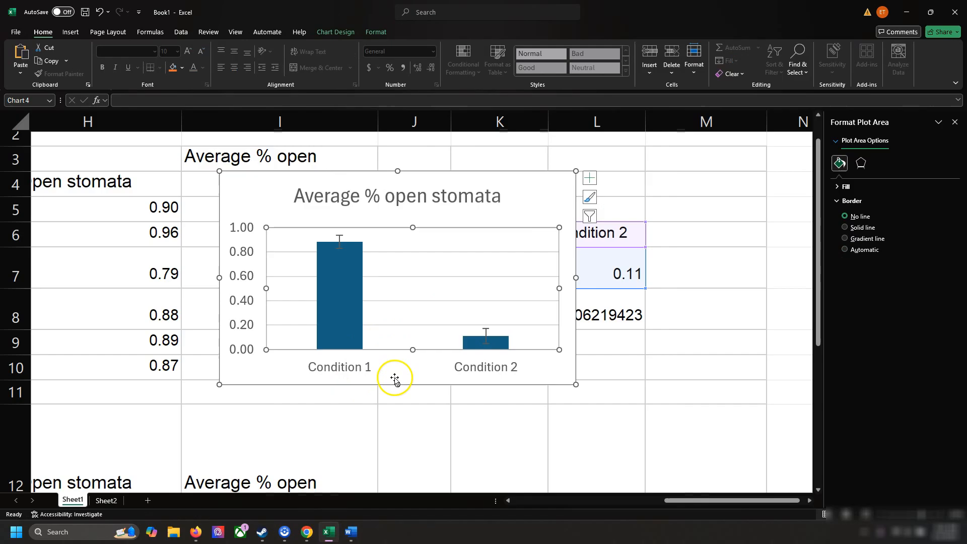
key(Delete)
Insert a new blank worksheet between Sheet1 and Sheet2, and return to Sheet1
scroll(279, 327, left, 1)
scroll(278, 327, left, 4)
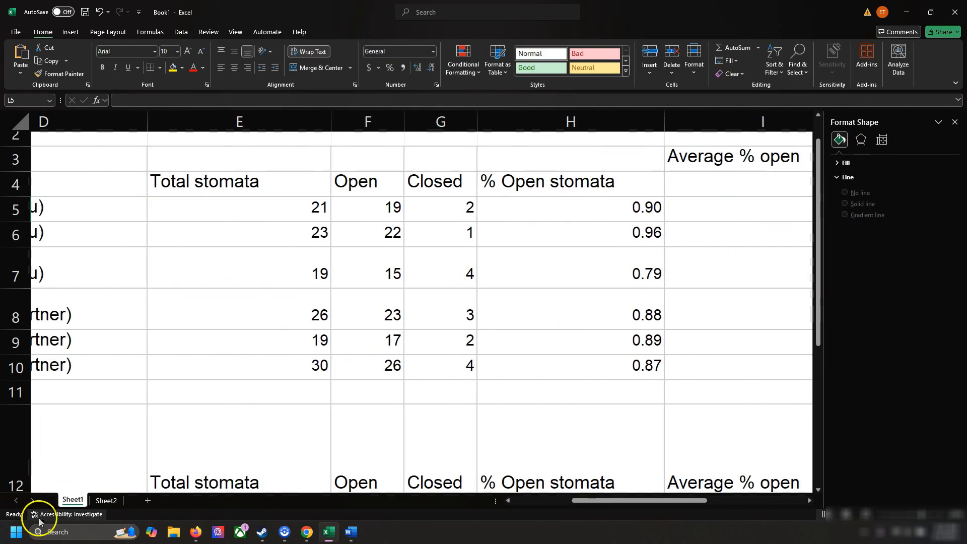
click(101, 501)
click(73, 501)
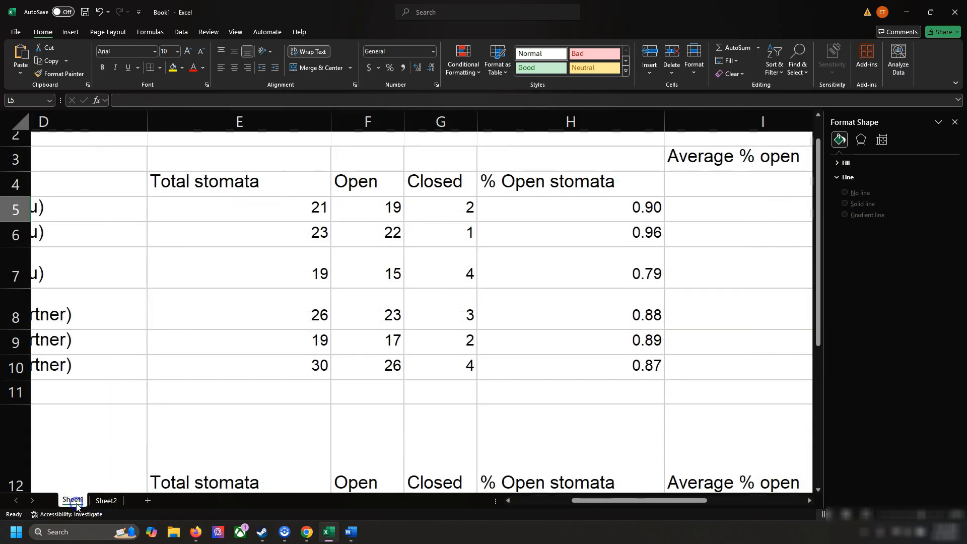
click(146, 501)
drag(139, 503, 109, 499)
click(74, 500)
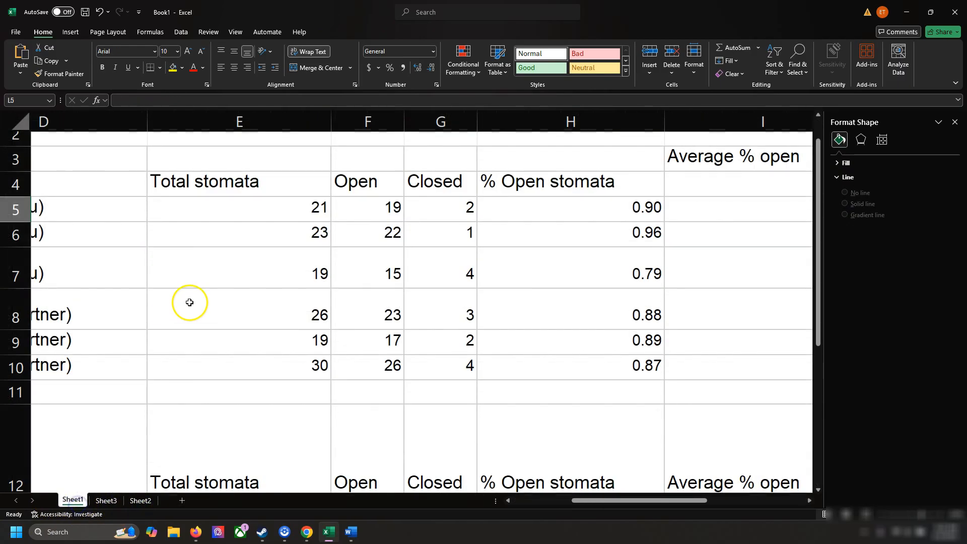
In the Condition 1 table, clear the total in E5, the open, closed and percentage cells F5:H6, and the percentage in H7
scroll(190, 303, left, 3)
drag(385, 201, 487, 362)
key(BackSpace)
click(610, 267)
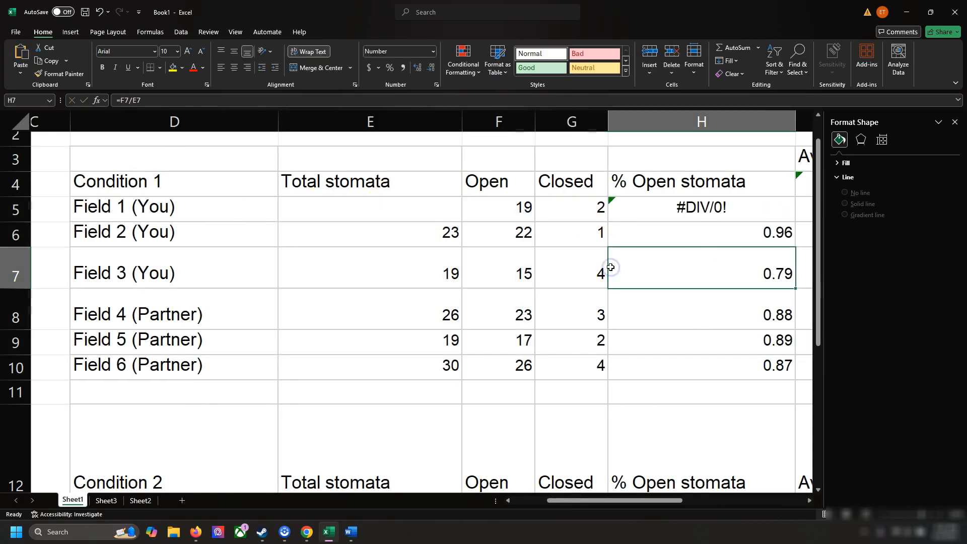
key(Up)
key(Down)
key(BackSpace)
key(Up)
key(BackSpace)
key(Up)
key(BackSpace)
key(Left)
key(BackSpace)
key(Down)
key(BackSpace)
key(Left)
key(BackSpace)
key(Up)
key(BackSpace)
key(BackSpace)
key(BackSpace)
Clear the Condition 1 total stomata values for Fields 2 to 6 in cells E6:E10
key(Down)
key(Left)
key(BackSpace)
key(Down)
key(BackSpace)
key(Down)
key(BackSpace)
key(Down)
key(BackSpace)
key(Down)
key(BackSpace)
Clear Field 6's open, closed and % open stomata cells in the Condition 1 table
key(Right)
key(BackSpace)
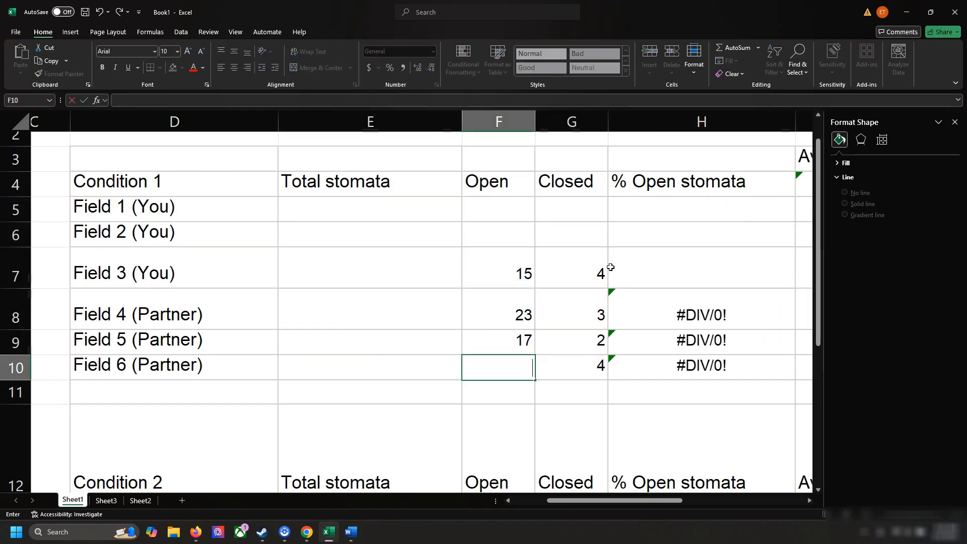
key(Right)
key(BackSpace)
key(Right)
key(BackSpace)
key(Right)
key(BackSpace)
Clear the remaining Condition 1 open, closed and % open stomata entries for Fields 3 to 5
key(Up)
key(Up)
key(Left)
key(BackSpace)
key(Up)
key(Left)
key(BackSpace)
key(Left)
key(BackSpace)
key(Down)
key(BackSpace)
key(Down)
key(BackSpace)
key(Right)
key(BackSpace)
key(Up)
key(BackSpace)
key(Down)
key(Right)
key(BackSpace)
Clear the Condition 1 average formula in cell I4, below the "Average % open" heading
key(Up)
key(Up)
key(Up)
key(Right)
key(Up)
key(Up)
key(BackSpace)
key(Left)
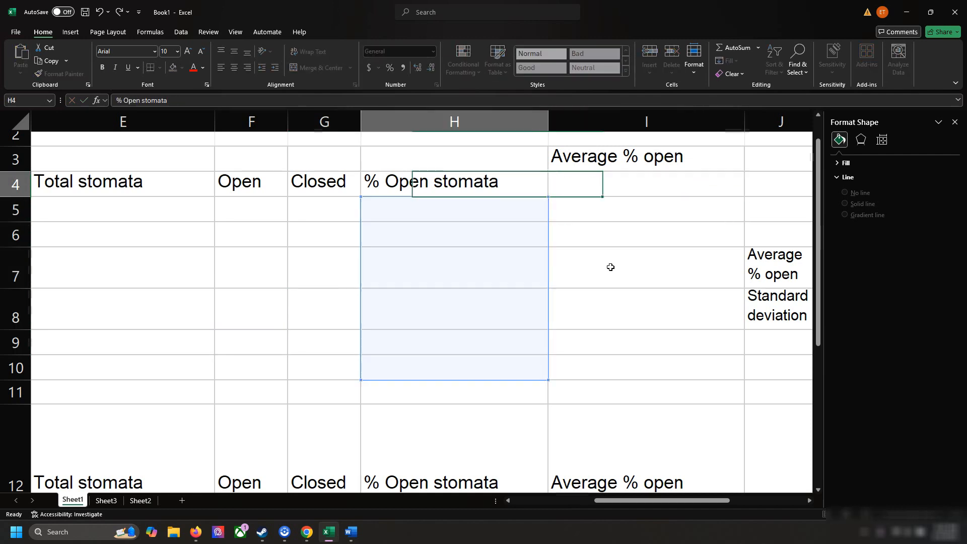
Review the Condition 1 table's headings and field rows on Sheet1
key(Left)
key(Left)
key(Left)
key(Left)
key(Left)
key(Down)
key(Right)
key(Right)
key(Right)
key(Right)
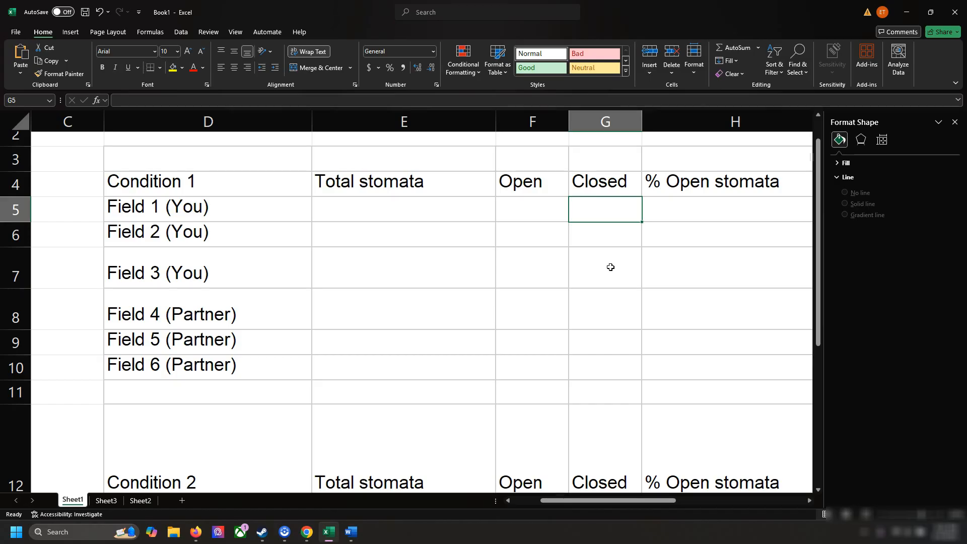
click(226, 220)
key(Up)
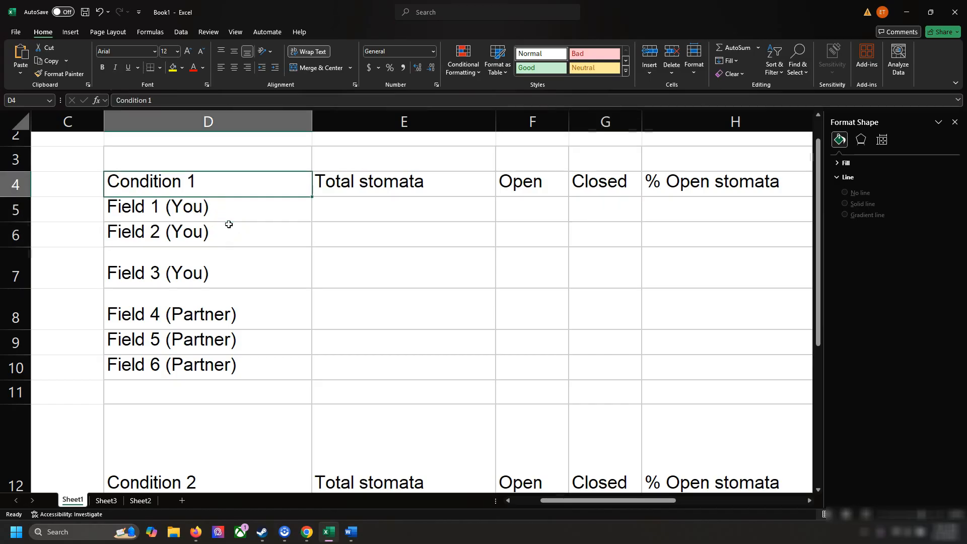
click(244, 308)
scroll(244, 308, down, 2)
scroll(244, 307, up, 2)
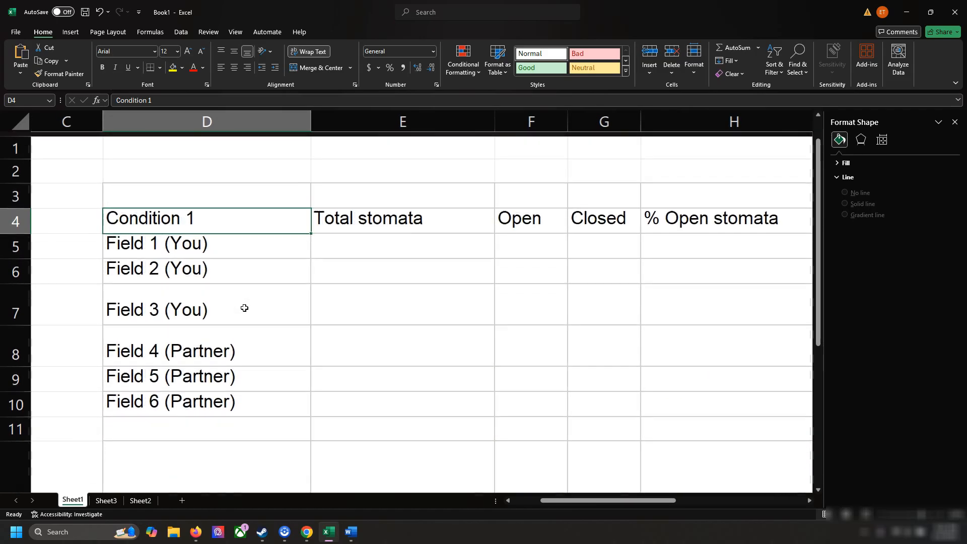
scroll(245, 308, right, 2)
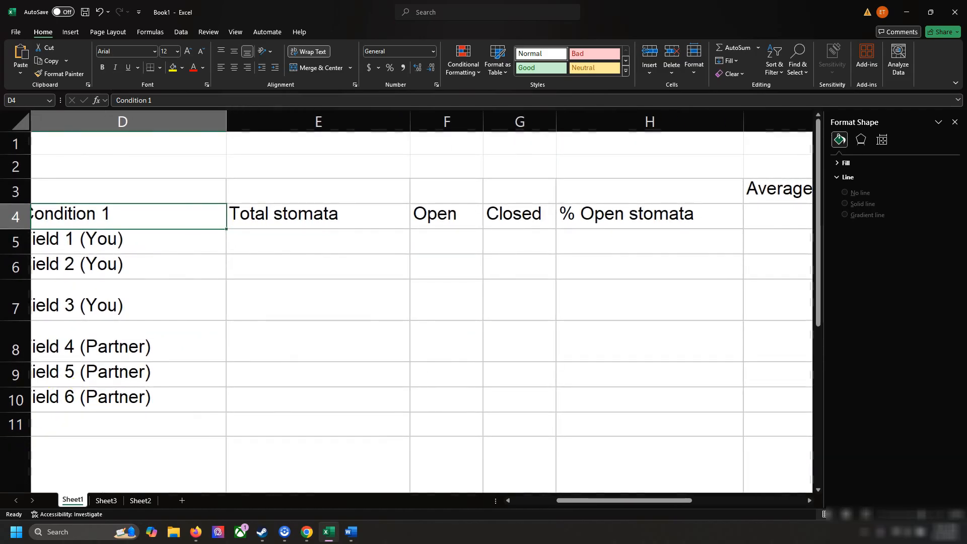